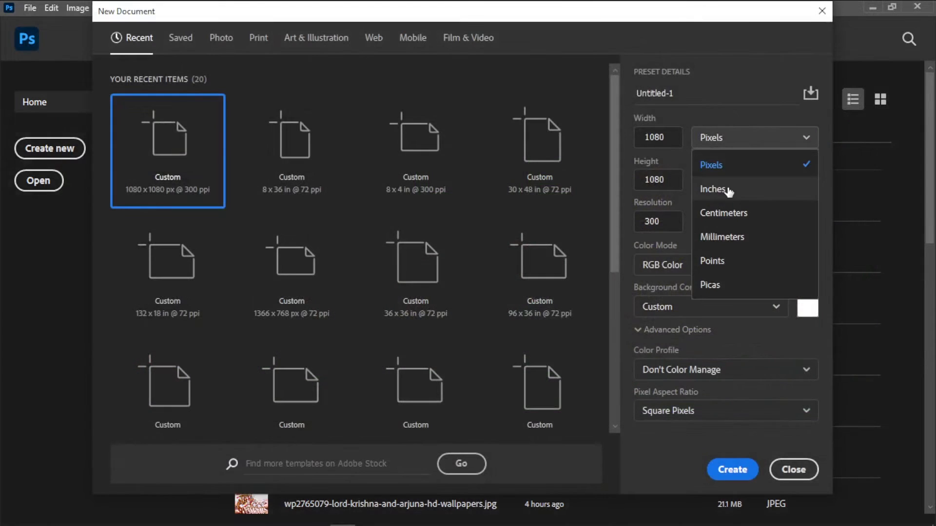
Step: Create a new RGB document 8 inches wide and 3 inches high at 300 pixels/inch, and fit it on screen
left_click(729, 190)
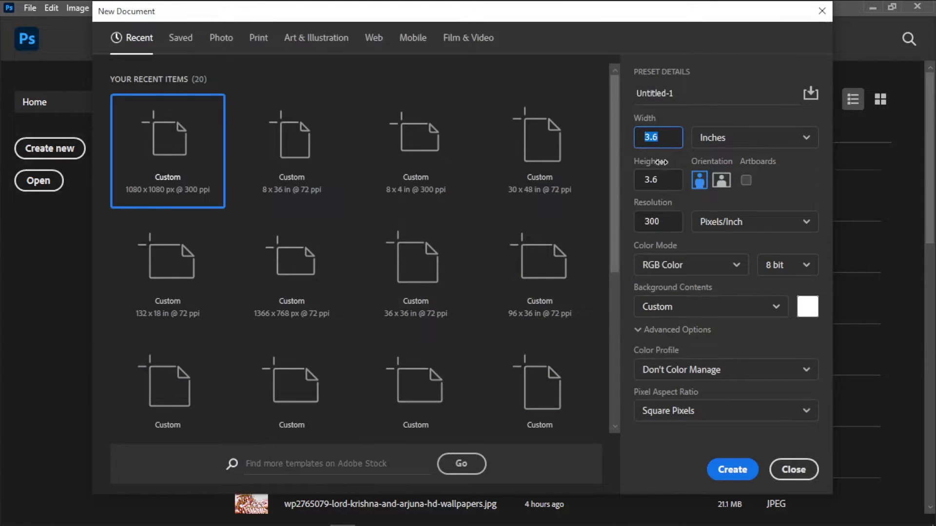
key("Tab")
type("3")
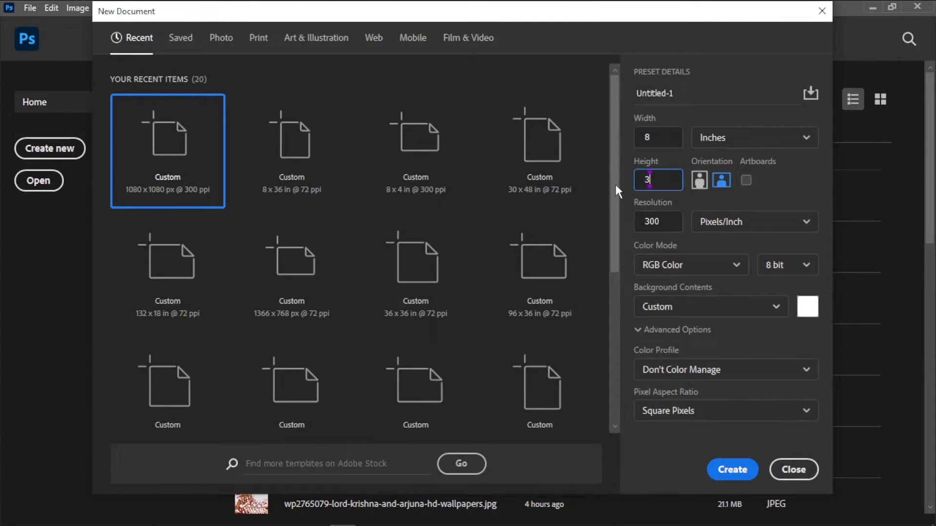
left_click(733, 469)
right_click(455, 281)
left_click(483, 288)
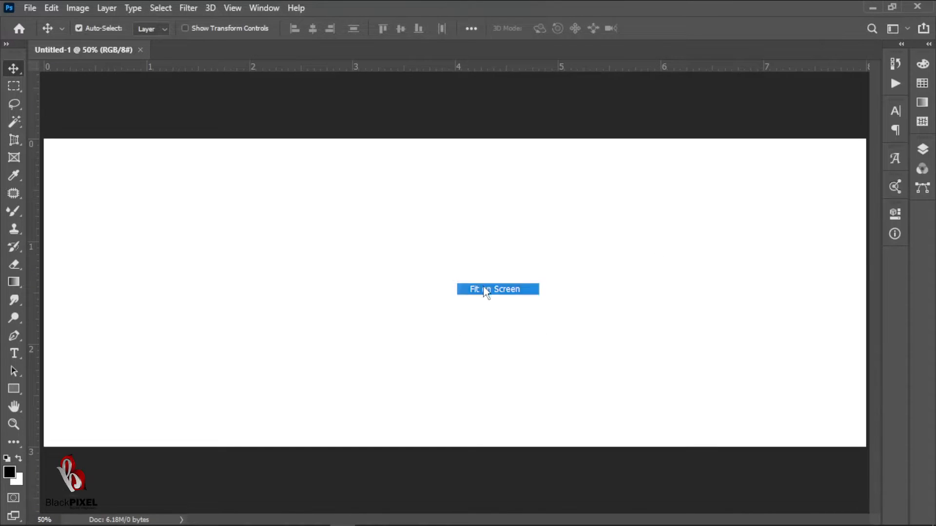
left_click(539, 276, "alt")
right_click(432, 281)
left_click(455, 293)
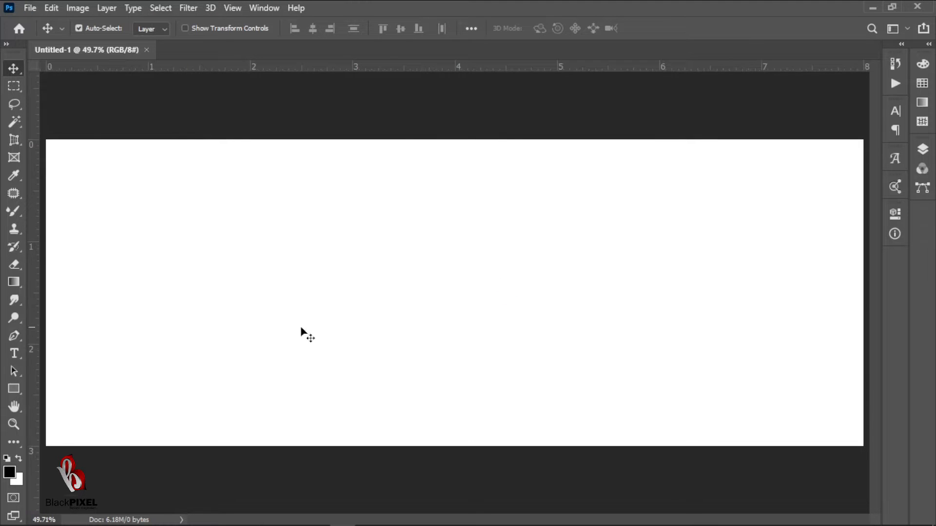
Step: Open the seven food PSD files from the fass folder, from Chicken Biriyani.psd through roll.psd, leaving out social-media-icon.psd
left_click(30, 9)
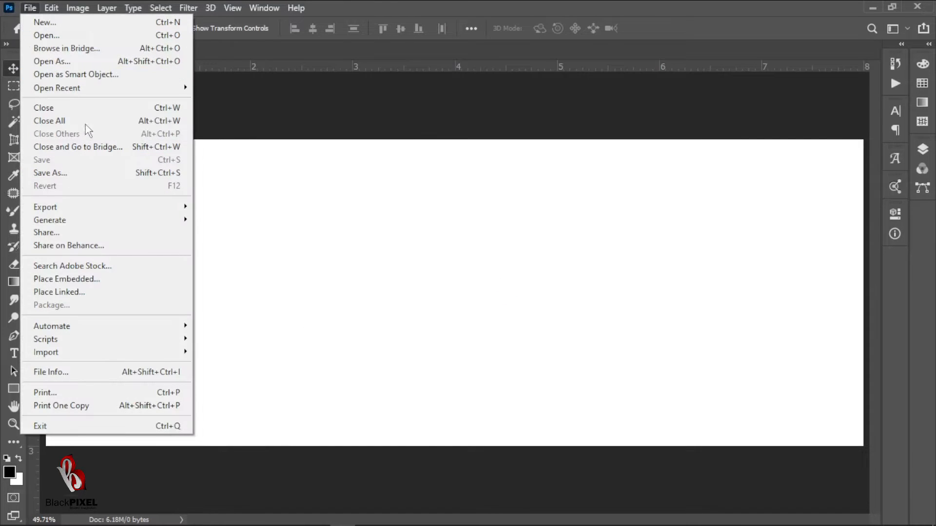
left_click(73, 35)
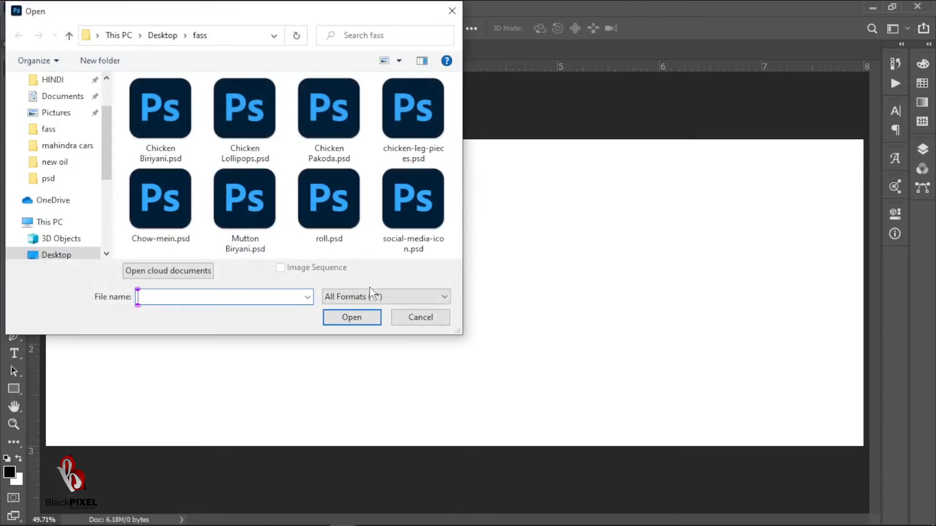
left_click(161, 117)
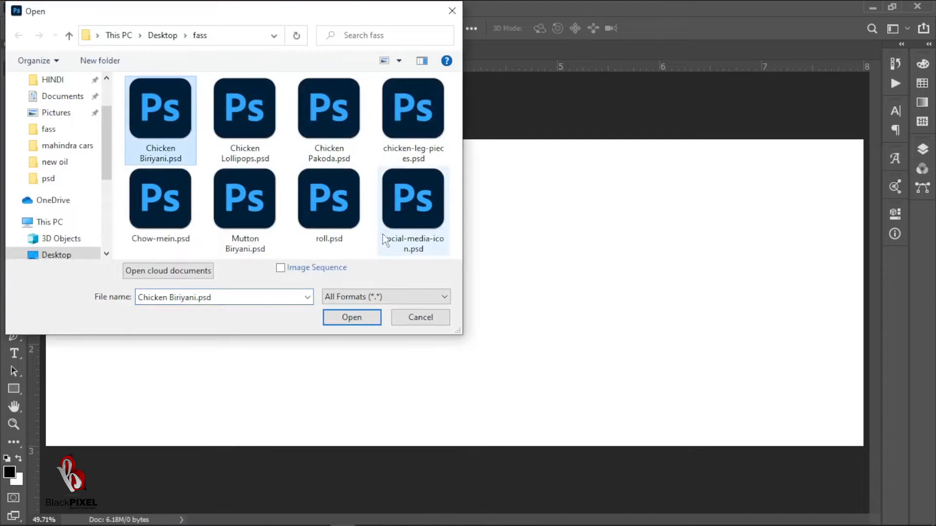
left_click(355, 227)
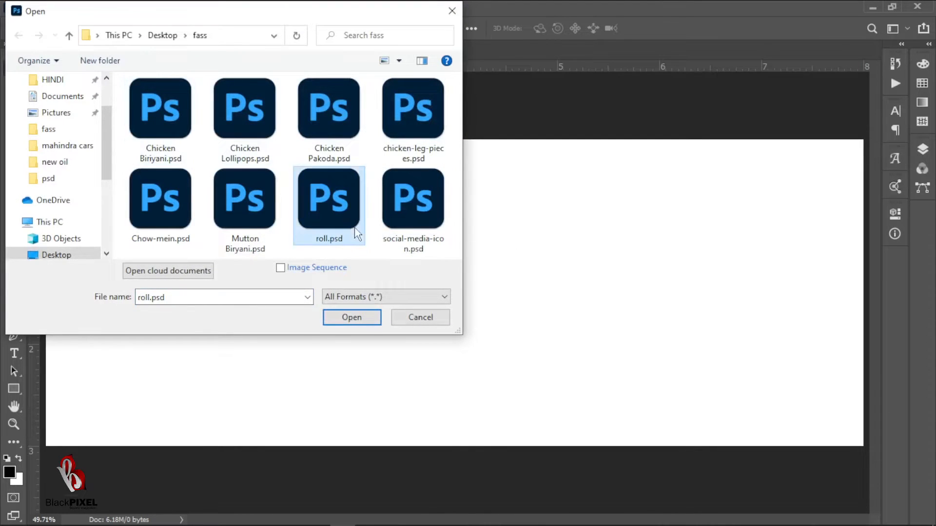
left_click(144, 138, "shift")
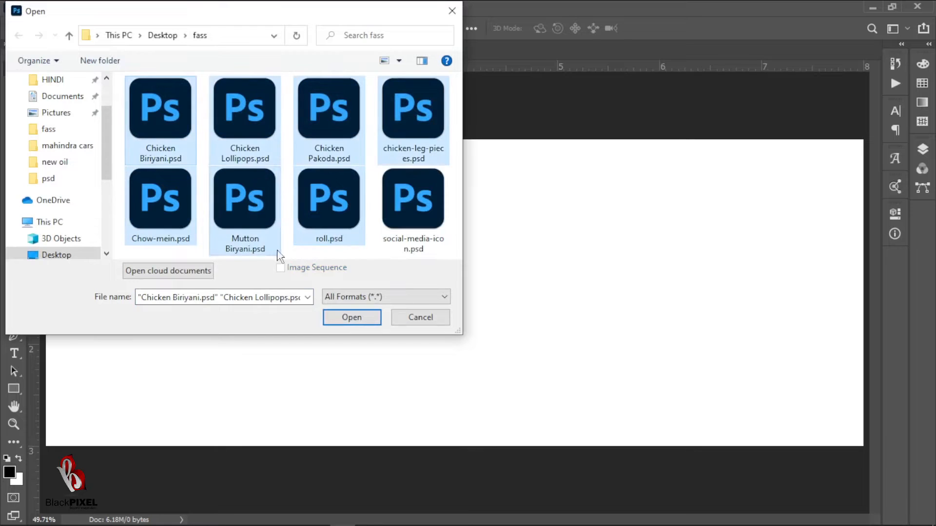
left_click(352, 317)
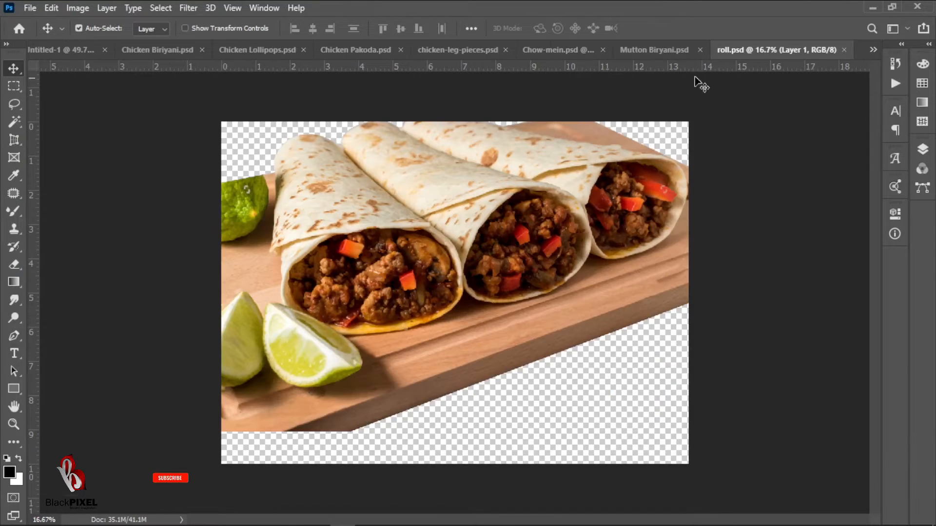
Step: Detach the opened food documents into floating windows over the blank Untitled-1 canvas
left_click_drag(754, 48, 629, 142)
left_click_drag(720, 48, 556, 155)
left_click_drag(585, 49, 560, 161)
left_click_drag(639, 49, 492, 119)
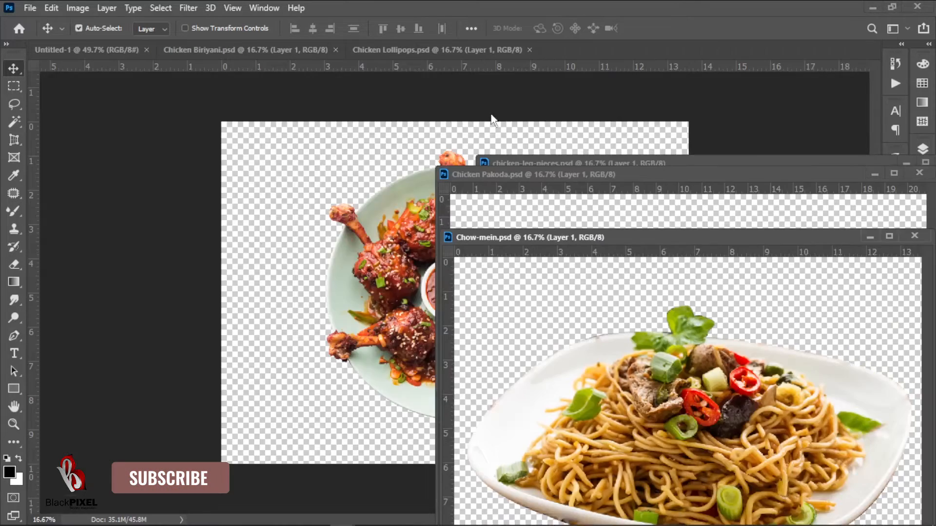
left_click_drag(488, 49, 512, 153)
left_click_drag(300, 50, 417, 123)
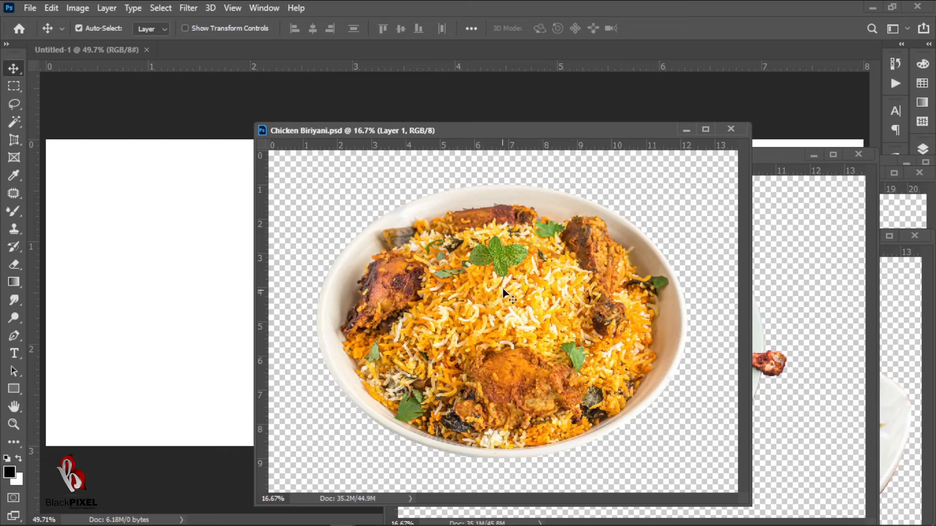
Step: Close Chicken Biriyani.psd, and copy the Chicken Lollipops and Chow-mein images into Untitled-1, closing each source file
left_click(731, 129)
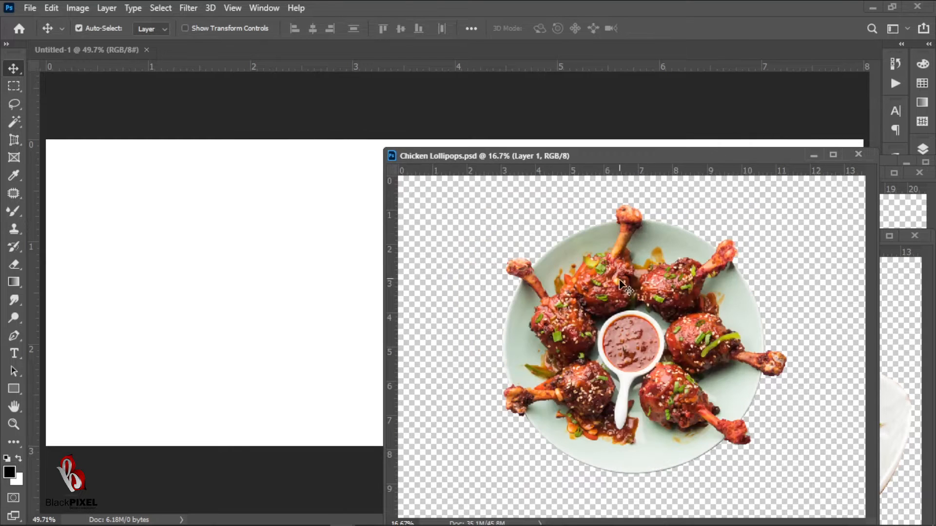
left_click_drag(624, 286, 264, 316)
left_click(858, 155)
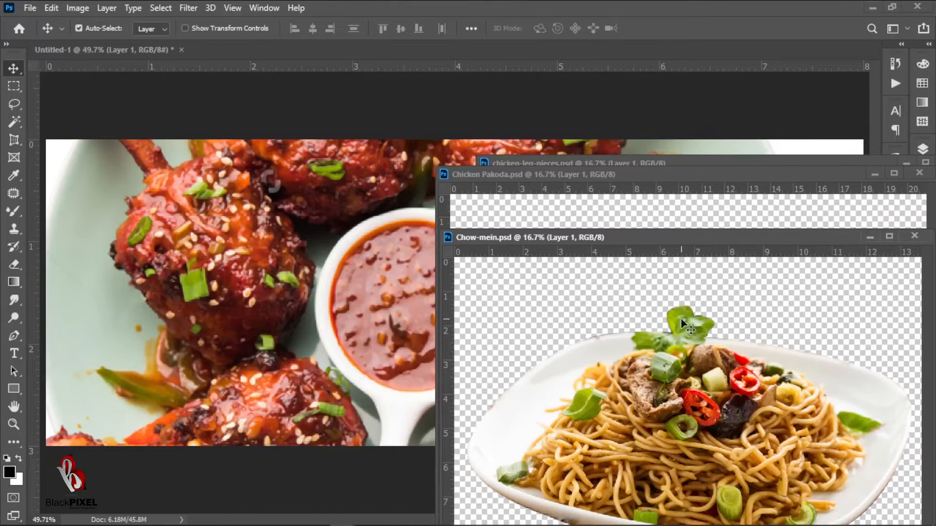
left_click_drag(539, 344, 317, 293)
left_click(914, 236)
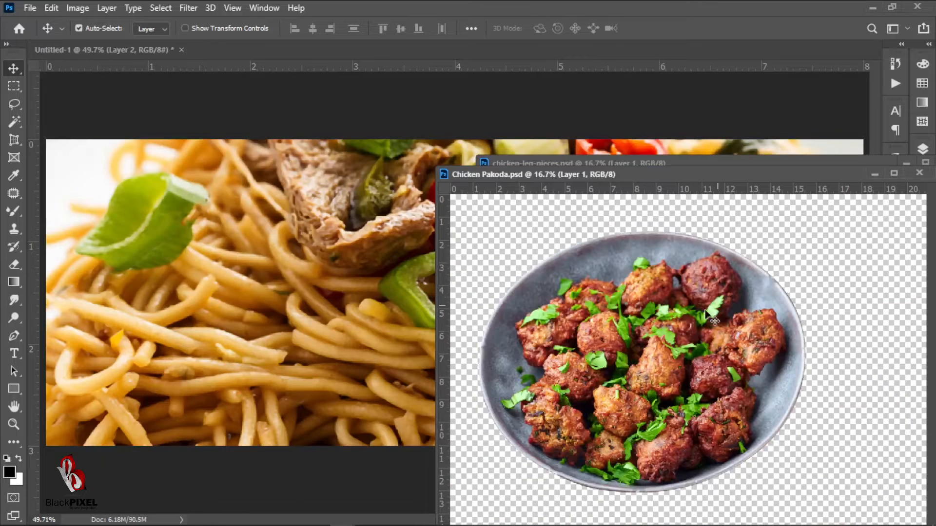
Step: Copy the Chicken Pakoda, chicken-leg-pieces and roll images into Untitled-1, closing each source file
left_click_drag(634, 341, 297, 317)
left_click(919, 173)
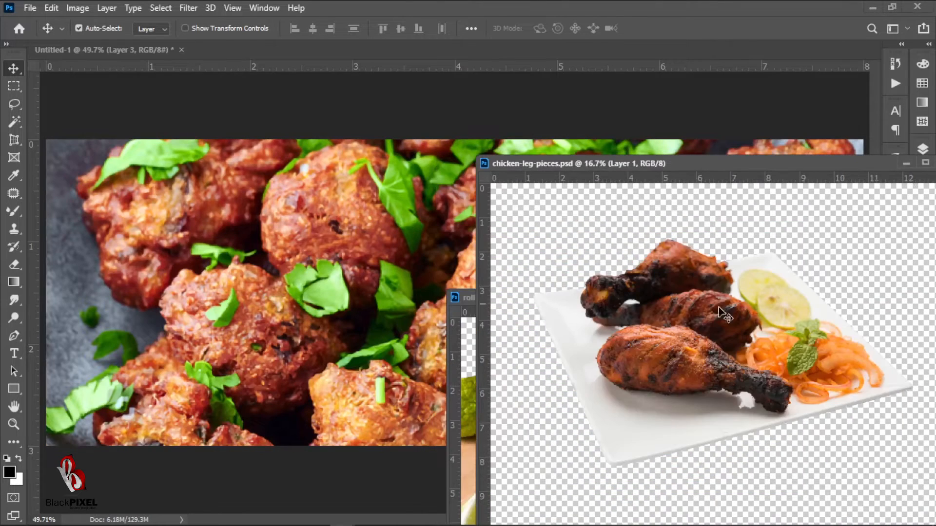
left_click_drag(658, 351, 293, 317)
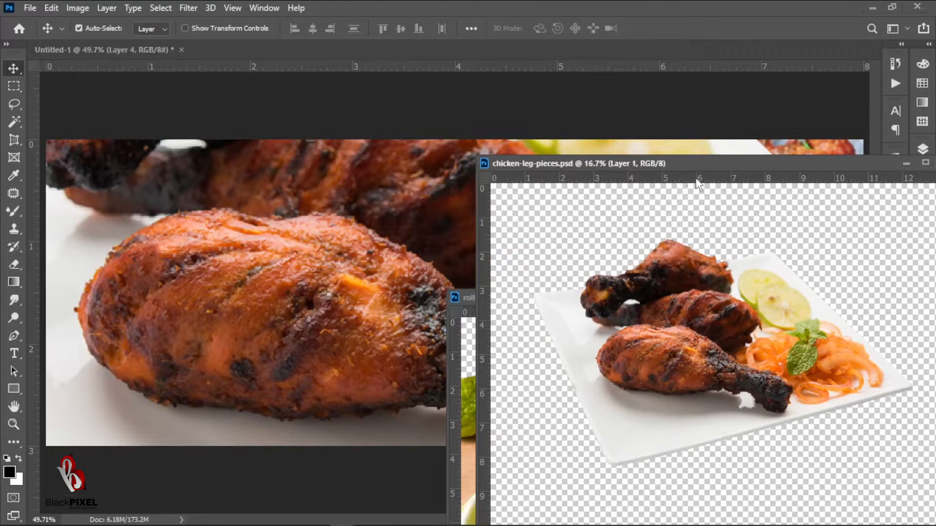
left_click_drag(719, 166, 547, 169)
left_click(782, 170)
left_click(543, 376)
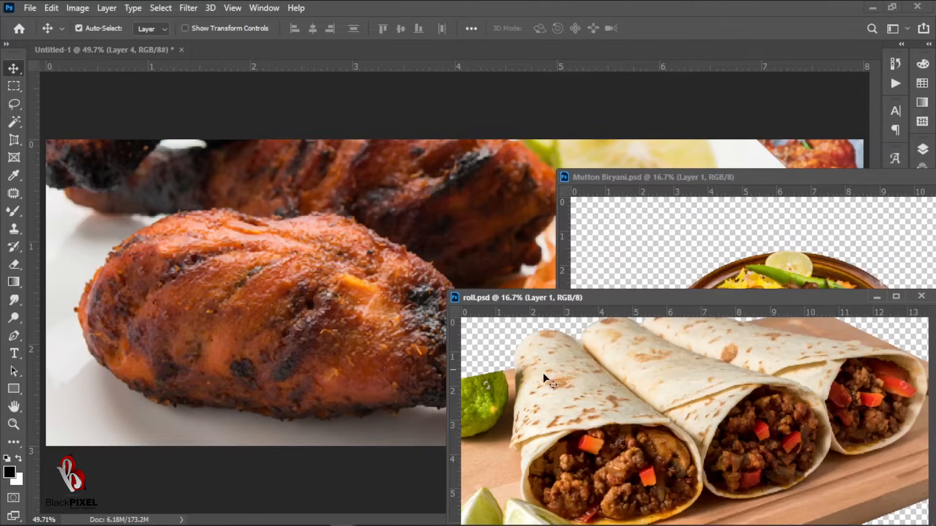
left_click_drag(543, 376, 346, 317)
left_click(920, 296)
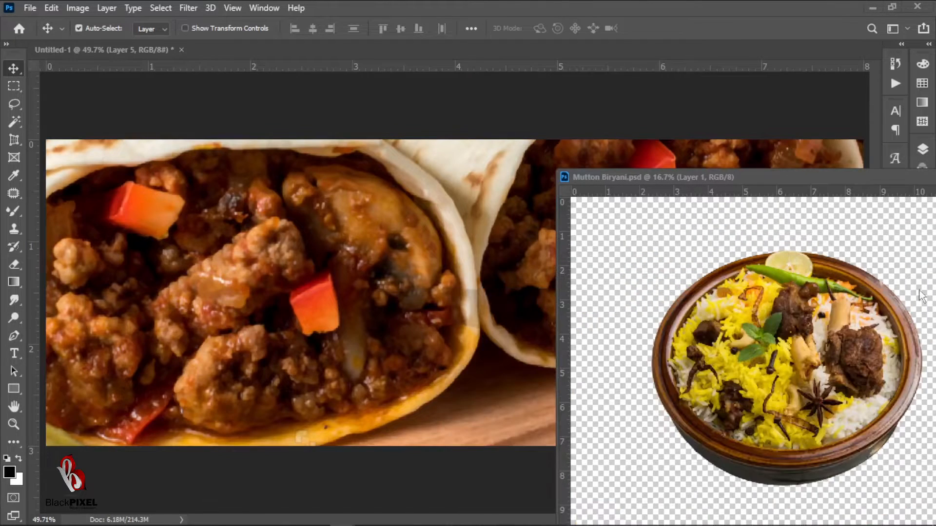
Step: Scale the five food layers, Layer 1 to Layer 5, together to about 12.4% around the canvas centre
left_click(921, 153)
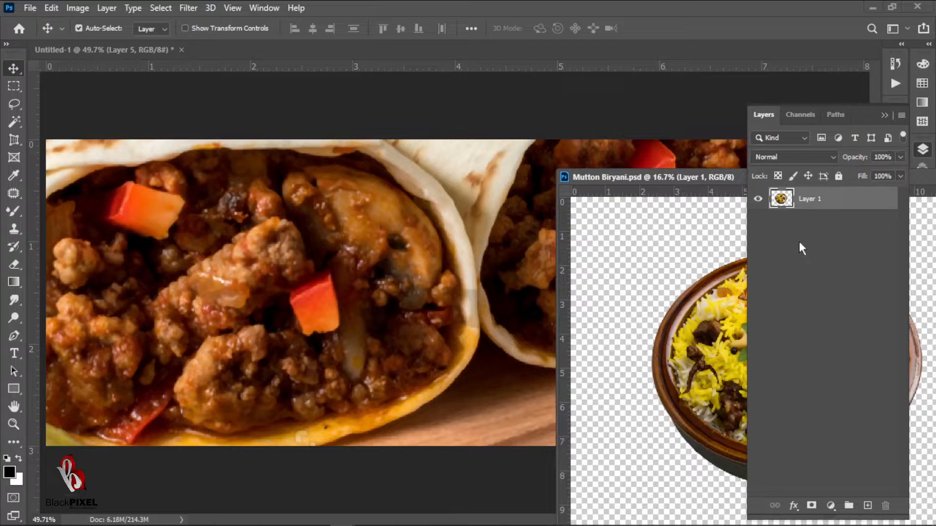
left_click(458, 214)
left_click(809, 261, "shift")
key("ctrl+t")
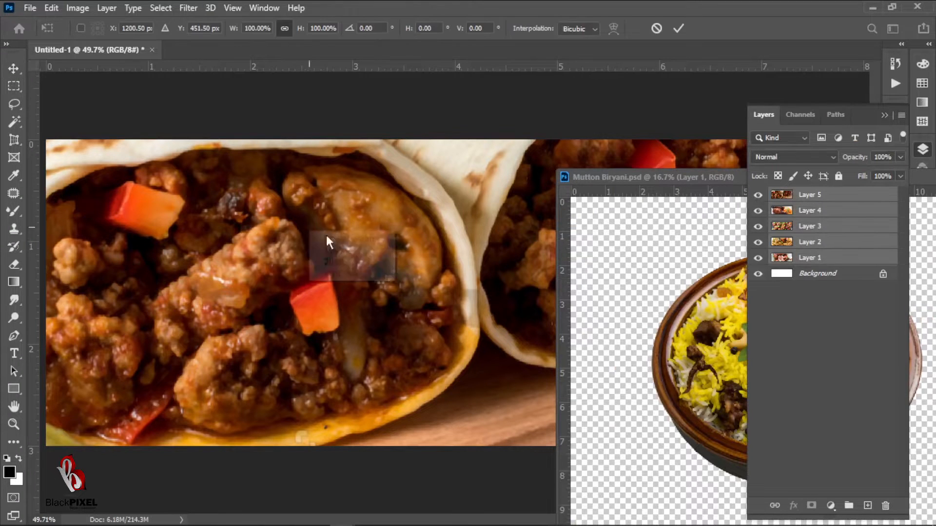
key("ctrl+0")
left_click_drag(134, 83, 420, 259)
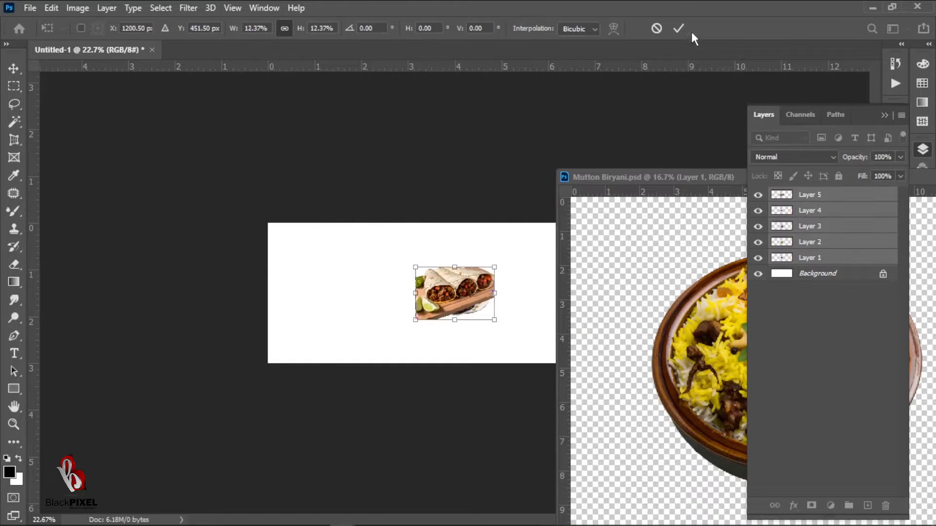
left_click(679, 28)
Step: Copy the Mutton Biryani image into Untitled-1 and close its source file
left_click_drag(693, 340, 402, 298)
left_click(648, 224)
left_click_drag(637, 179, 236, 183)
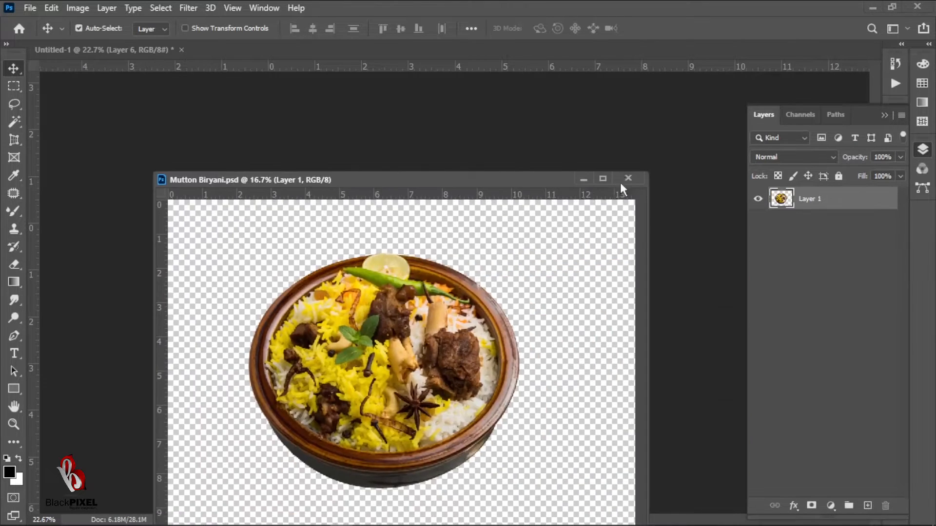
left_click(627, 179)
Step: Scale the mutton biryani bowl down to fit within the banner's height and place it in the right part of the canvas
key("ctrl+t")
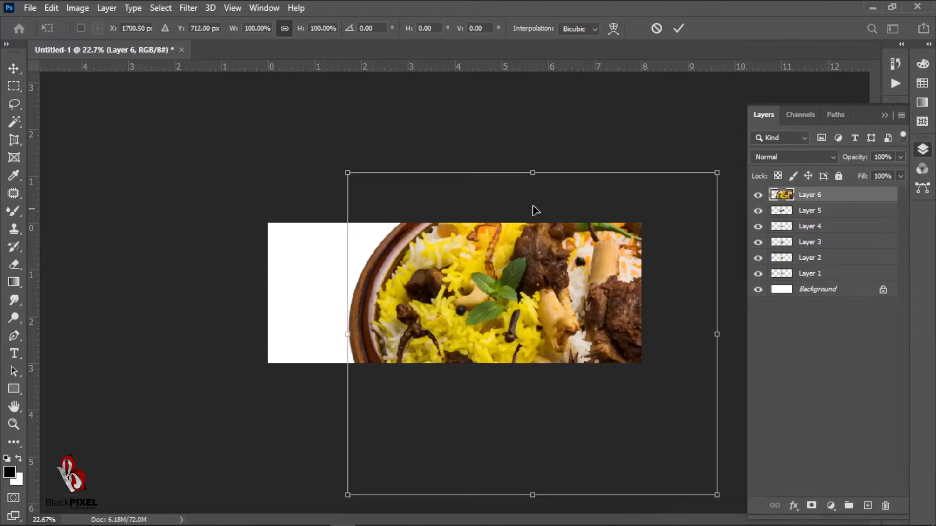
left_click_drag(718, 173, 587, 282)
left_click_drag(575, 338, 586, 291)
left_click(601, 290, "ctrl")
left_click_drag(638, 230, 627, 244)
key("Return")
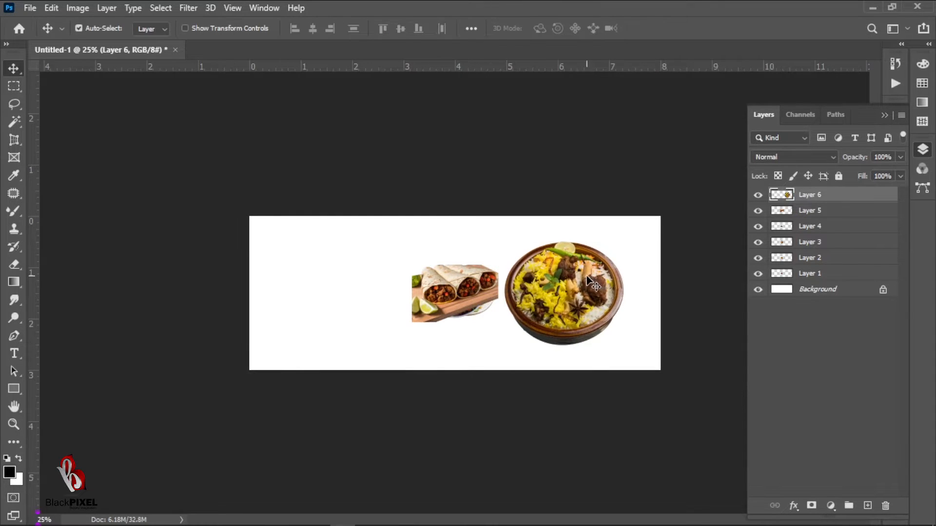
left_click_drag(587, 281, 594, 281)
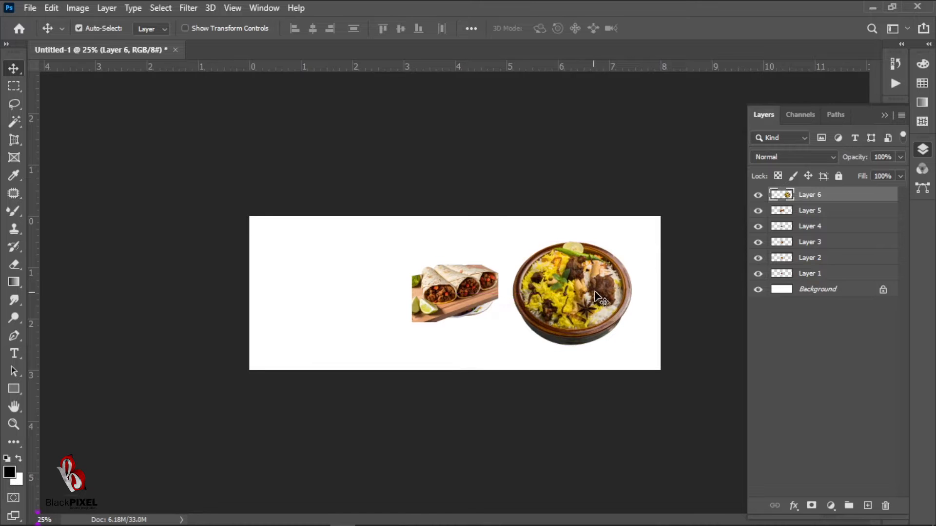
left_click(670, 246)
Step: Move the rolls image from the stacked dishes to the banner's upper-left area
key("ctrl+plus")
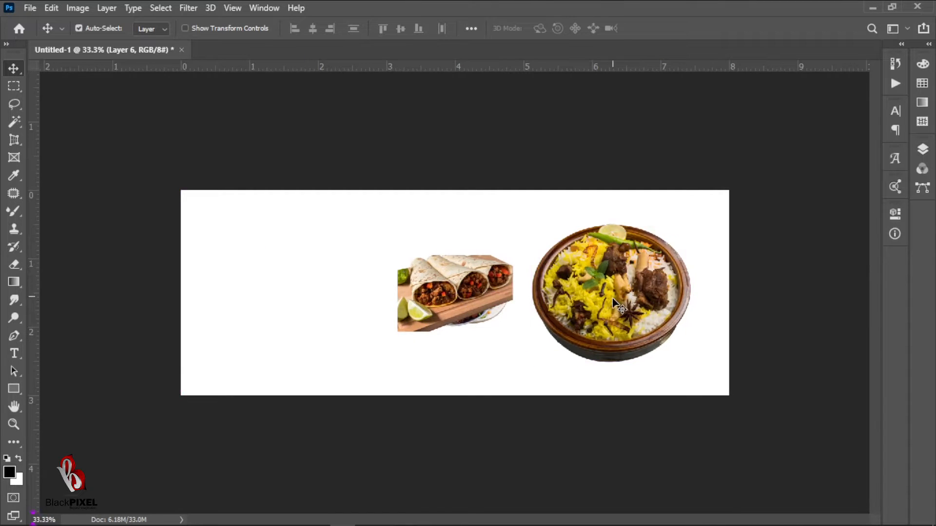
left_click_drag(471, 297, 300, 251)
left_click(183, 360)
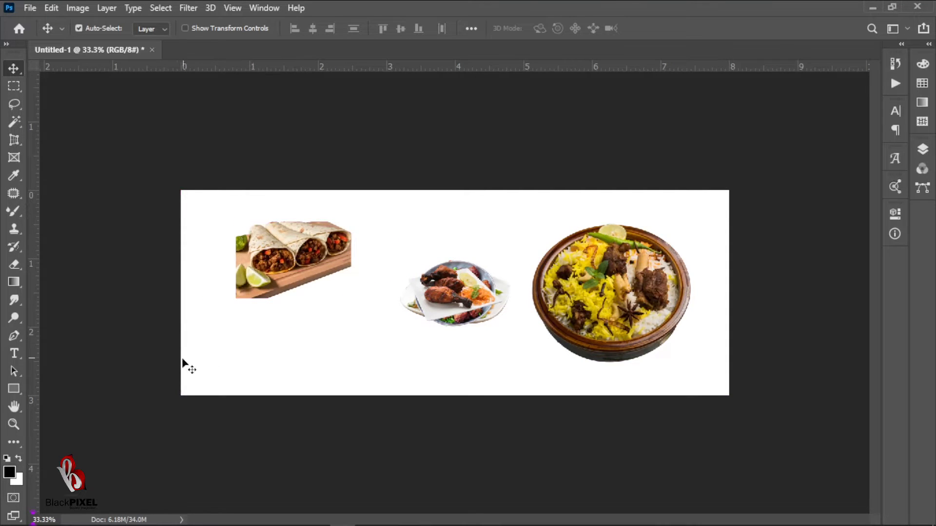
Step: Draw a black rectangle about 1893 × 729 px with 92 px rounded corners over the lower middle of the banner
left_click(13, 389)
mouse_move(227, 241)
left_mouse_down()
mouse_move(334, 299)
mouse_move(652, 394)
mouse_move(660, 407)
left_mouse_up()
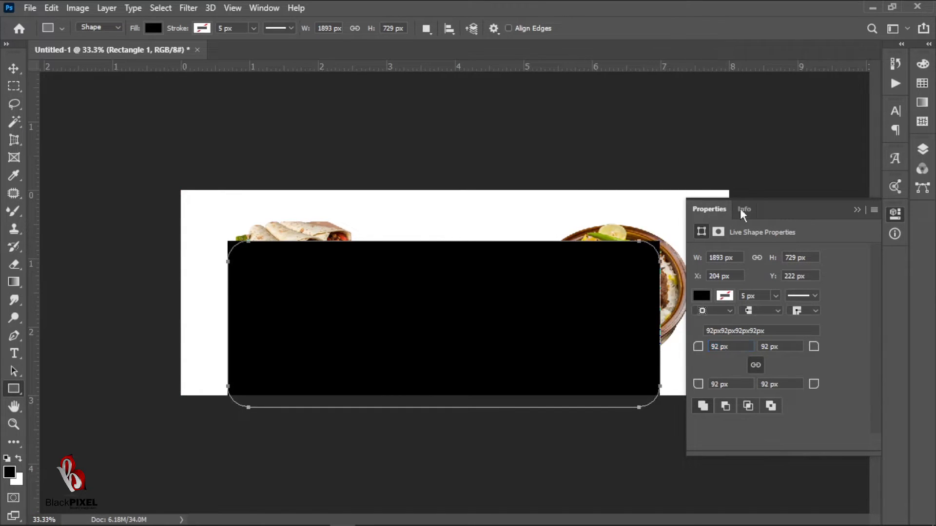
left_click(894, 215)
Step: Move the Rectangle 1 layer beneath all the food layers, just above the Background
left_click(923, 149)
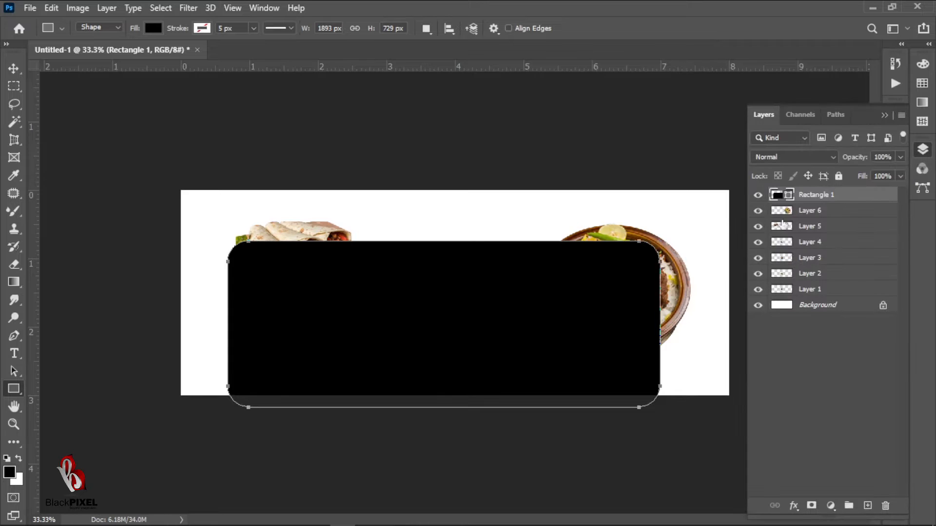
left_click(20, 68)
left_click_drag(777, 196, 784, 293)
left_click(767, 124)
Step: Rotate the black rectangle to about -23° and shift it towards the banner's lower-right corner
key("ctrl+t")
left_click_drag(497, 338, 555, 385)
left_click_drag(756, 428, 847, 358)
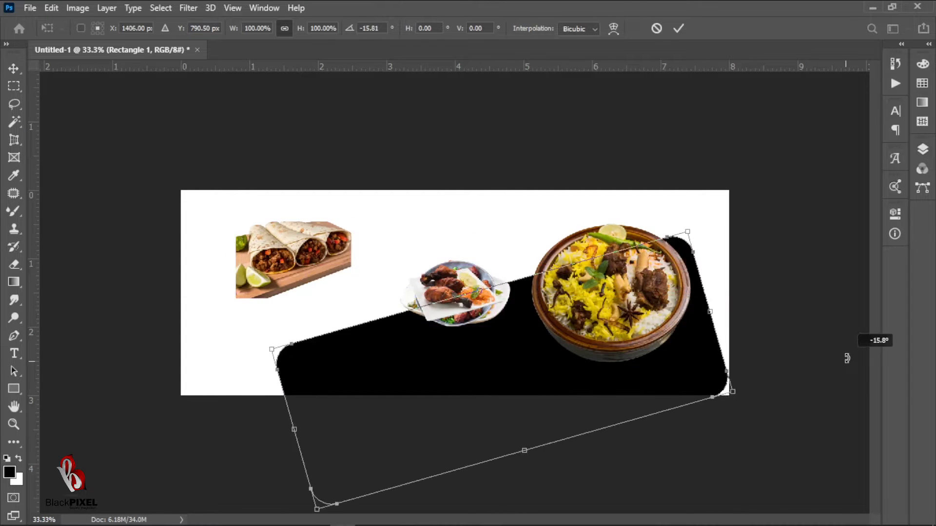
left_click_drag(595, 400, 624, 440)
left_click_drag(821, 395, 826, 356)
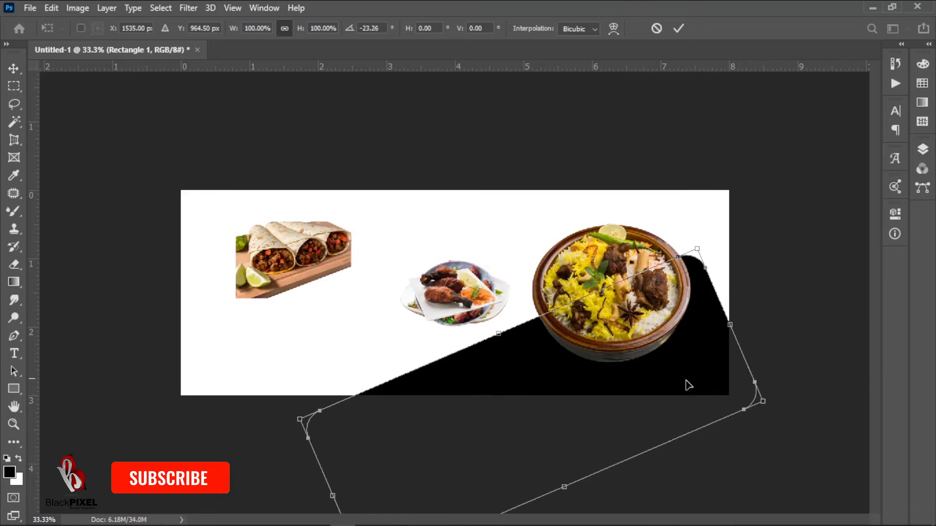
Step: Enlarge the tilted black rectangle to about 113% × 105% and rotate it to about -19°, covering the banner's lower-right area
left_click_drag(647, 391, 613, 382)
left_click_drag(700, 319, 767, 281)
left_click_drag(659, 355, 650, 379)
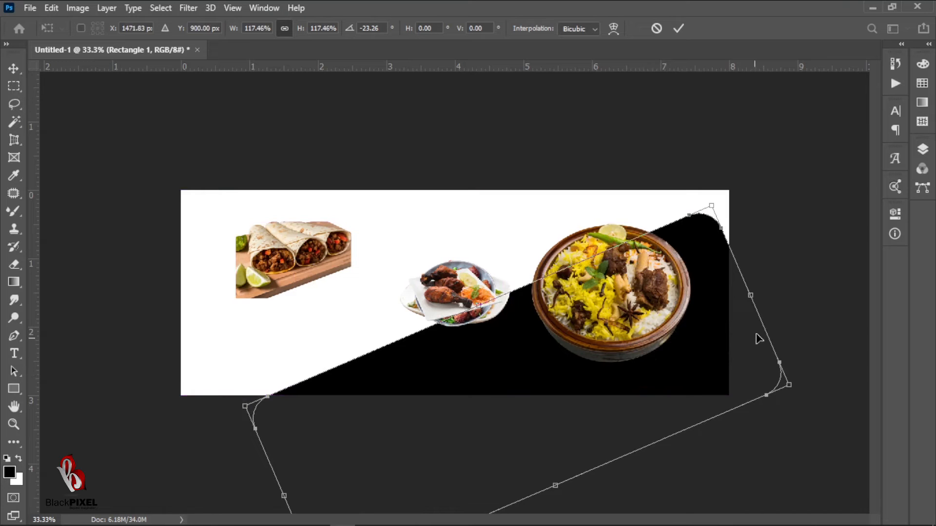
left_click_drag(792, 336, 809, 320)
left_click_drag(680, 358, 665, 391)
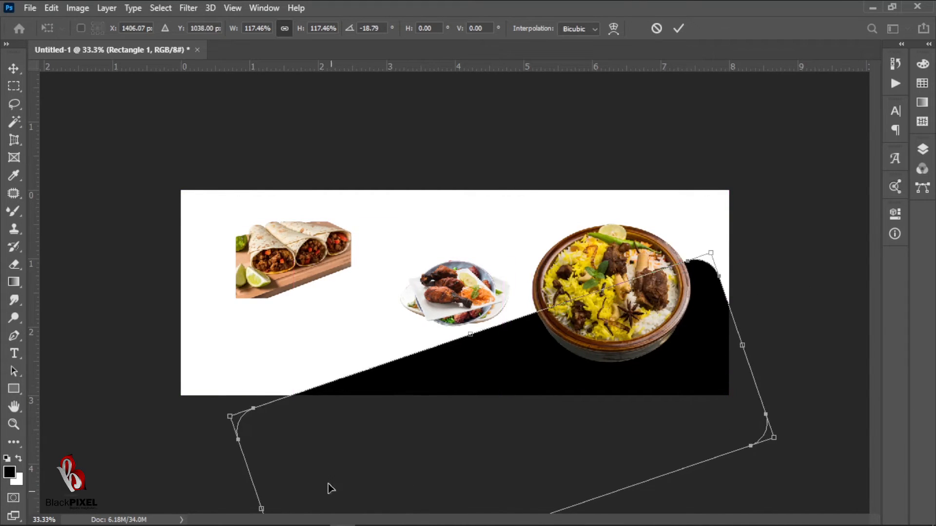
left_click_drag(773, 441, 743, 423)
left_click_drag(687, 418, 713, 400)
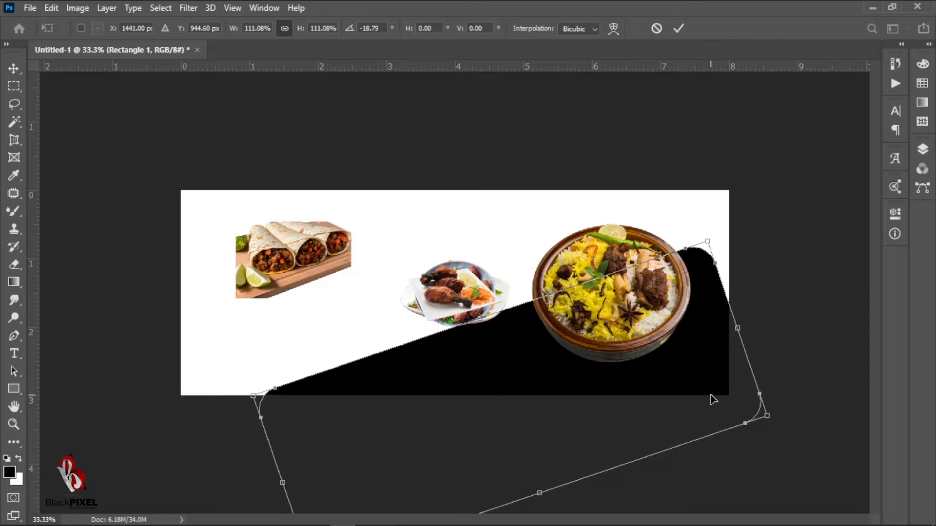
left_click_drag(279, 489, 249, 505)
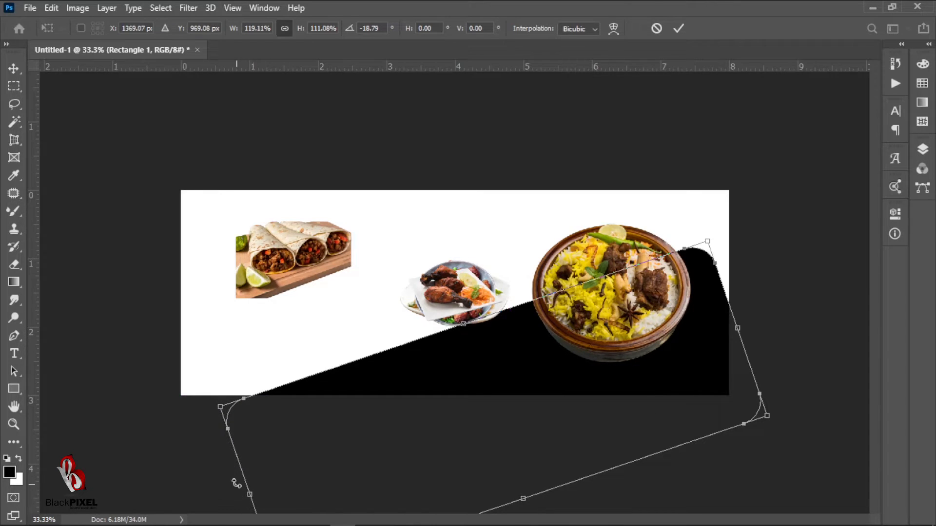
left_click_drag(221, 409, 249, 406)
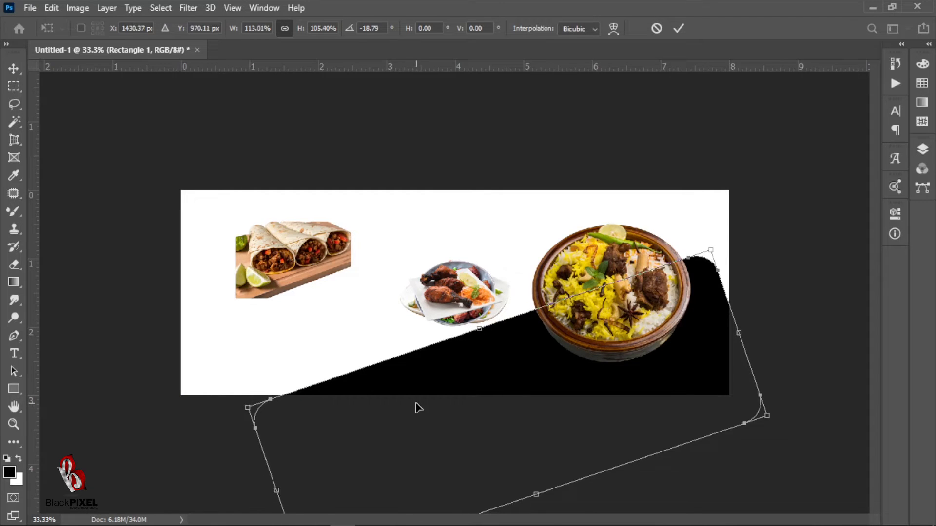
key("Return")
Step: Duplicate the tilted black rectangle into the banner's upper-left corner, scaled to about 54% with only its rounded end inside
left_click_drag(643, 397, 338, 183)
key("ctrl+t")
left_click_drag(382, 370, 251, 337)
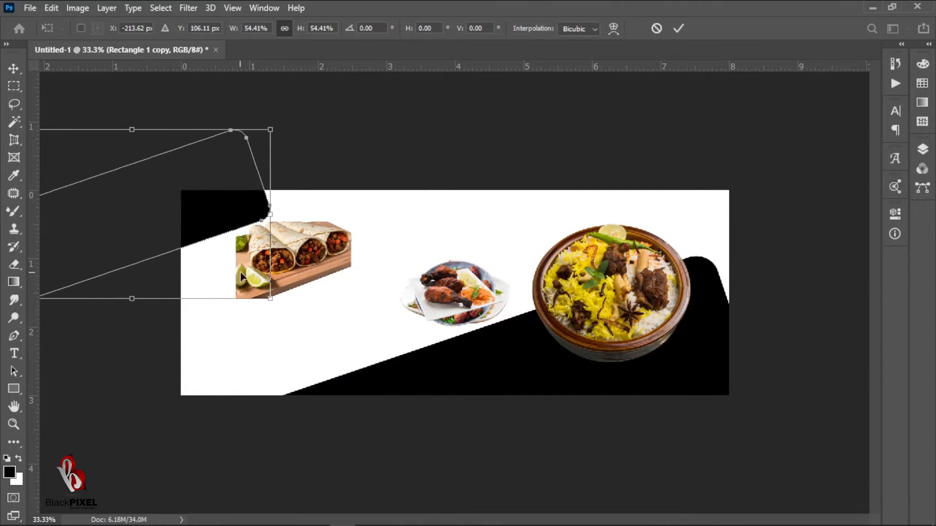
left_click_drag(241, 277, 261, 269)
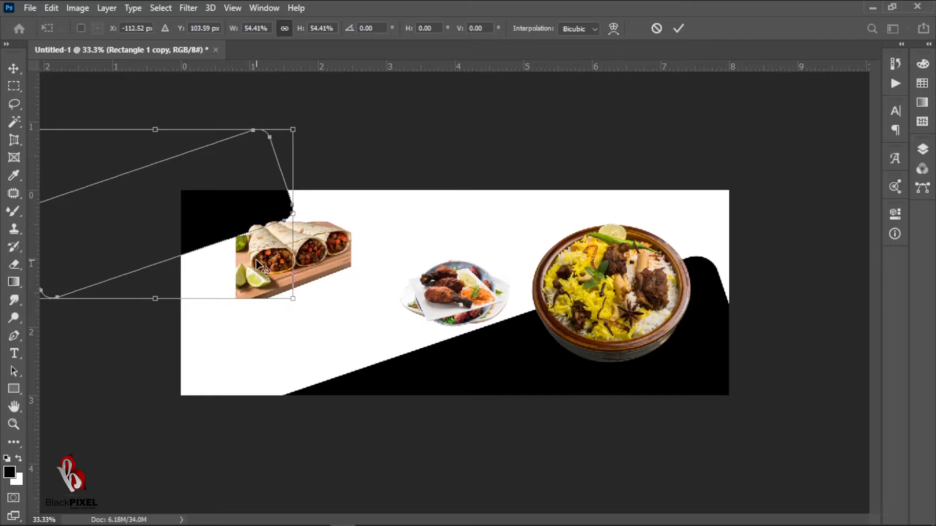
key("Return")
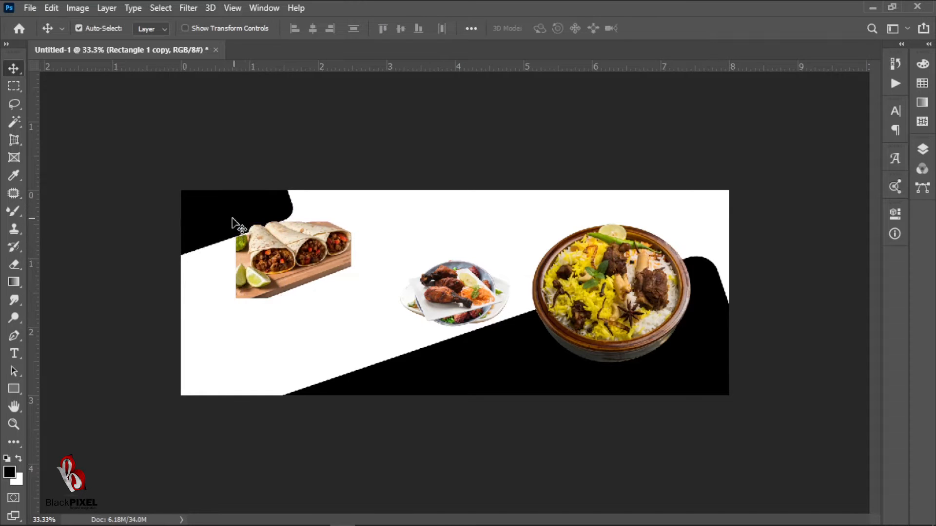
left_click_drag(232, 219, 217, 214)
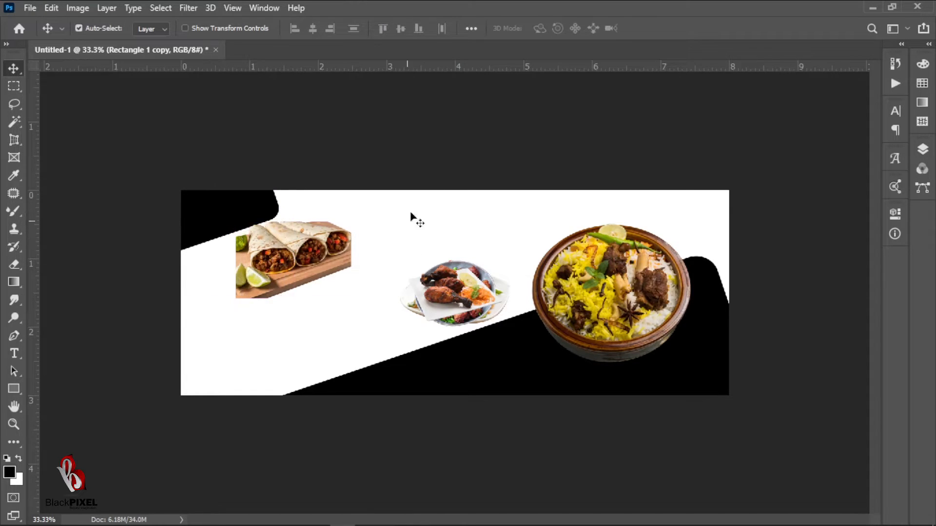
left_click(463, 213)
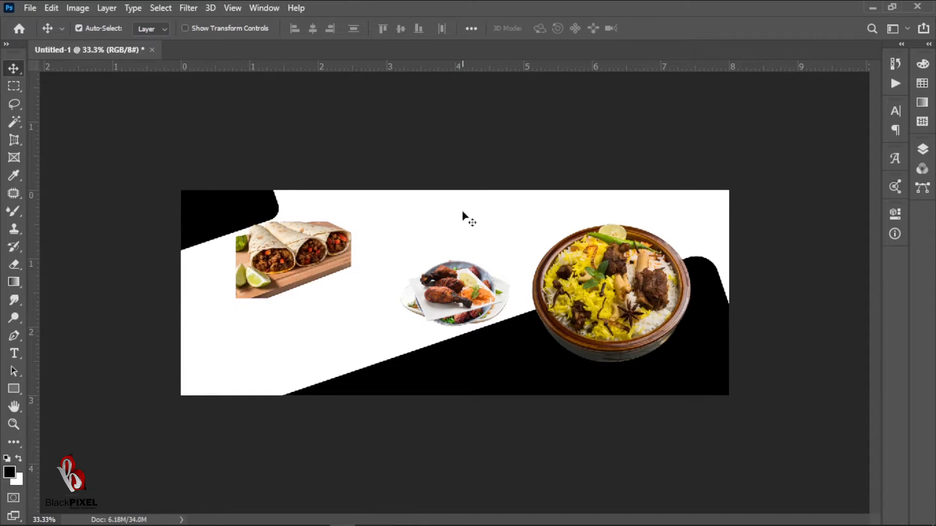
Step: Convert the locked Background into a regular layer named Layer 0
left_click(923, 150)
double_click(780, 322)
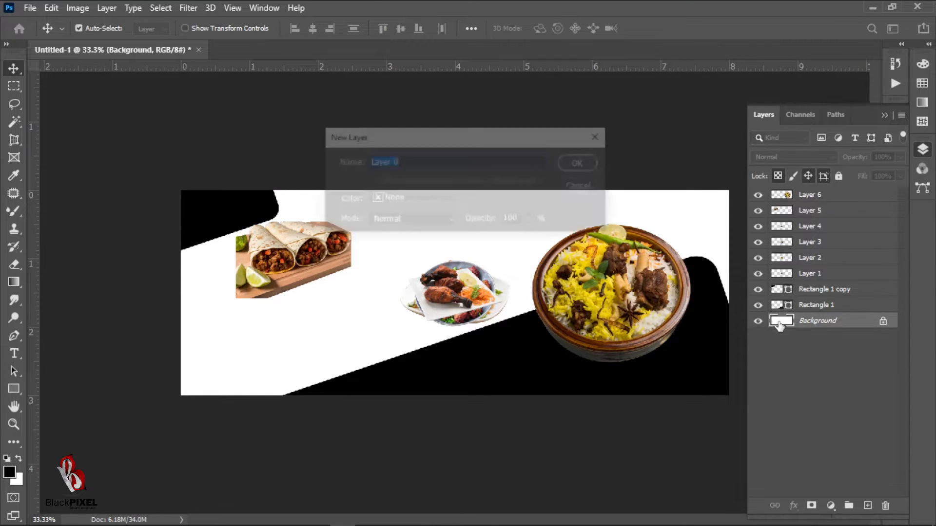
left_click(581, 163)
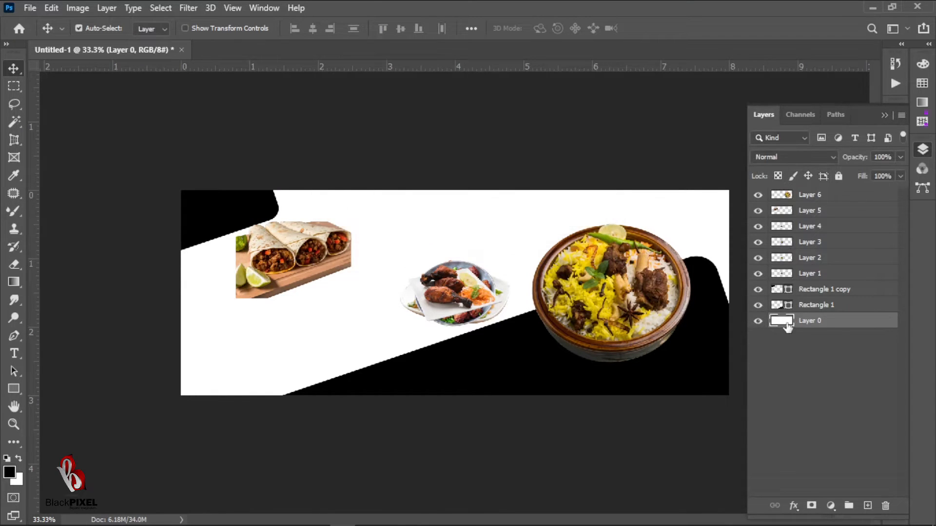
key("Escape")
left_click(762, 113)
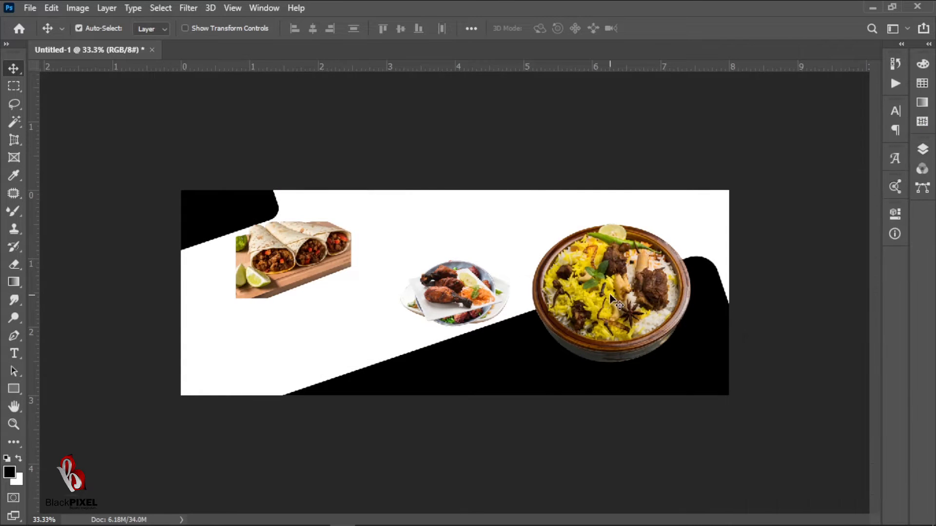
Step: Nudge the biryani bowl upward and spread the stacked dishes apart, with the noodle plate in the banner's lower-left corner
left_click_drag(611, 296, 611, 292)
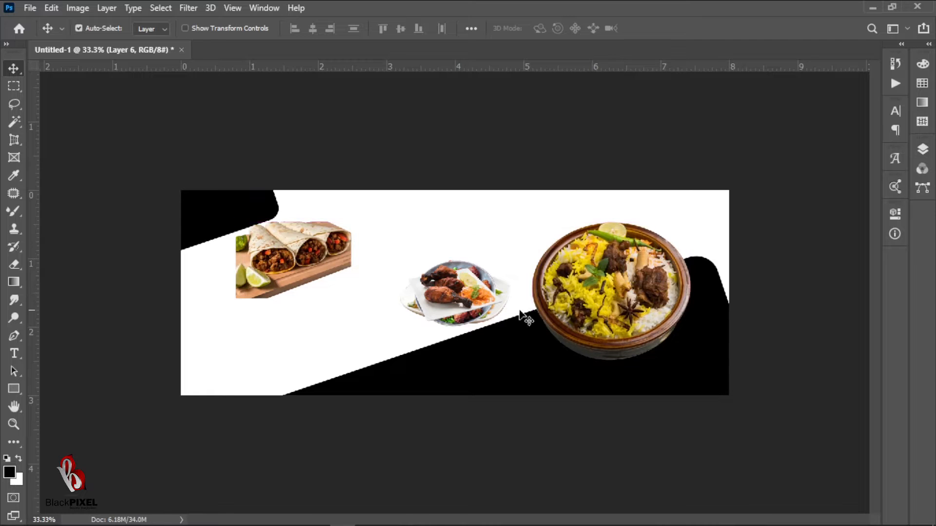
scroll(457, 293, "up", 3)
left_click_drag(243, 248, 380, 223)
left_click_drag(437, 298, 265, 332)
left_click_drag(438, 302, 513, 236)
left_click_drag(475, 306, 188, 399)
key("ctrl+t")
key("Return")
key("shift+Up")
key("shift+Up")
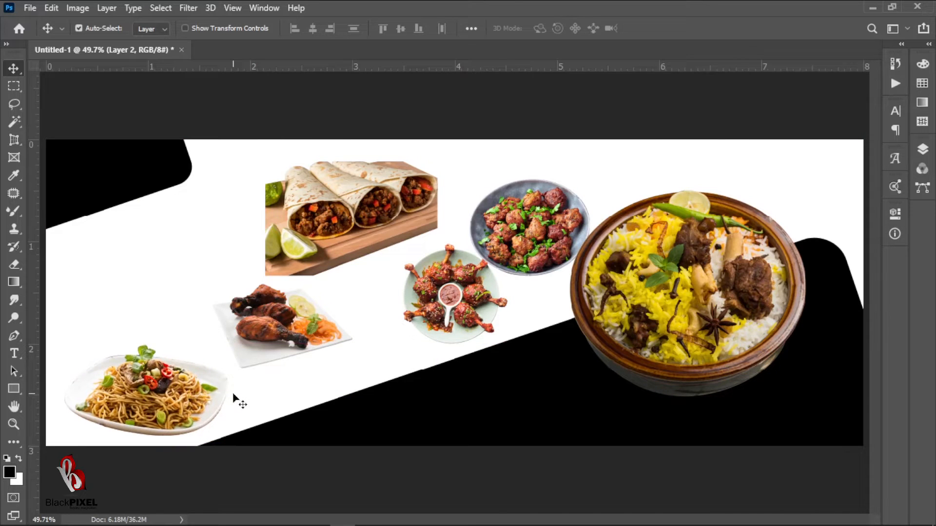
key("shift+Left")
Step: Line up the meatball bowl, the chicken lollipop plate and the drumstick plate between the noodles and the biryani, along the diagonal edge
left_click_drag(292, 307, 360, 257)
left_click_drag(515, 234, 188, 356)
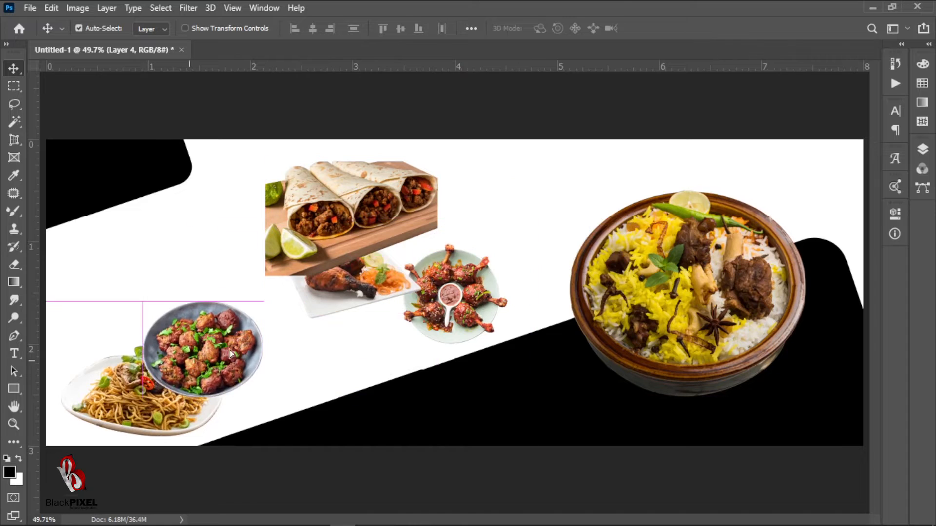
left_click_drag(328, 310, 340, 350)
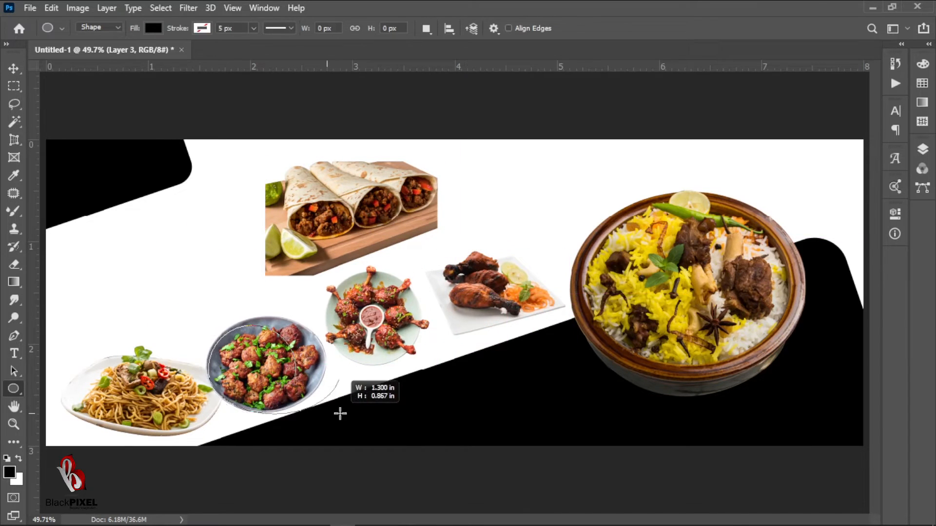
Step: Draw a black ellipse about 353 × 252 px over the meatball bowl, stretched to about 113% height and tilted about -3°
left_click_drag(338, 411, 327, 410)
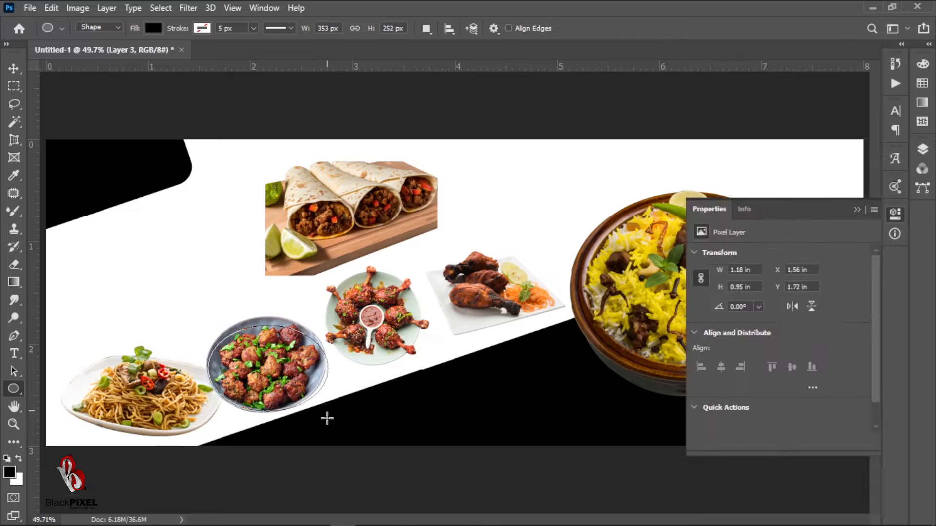
key("v")
key("ctrl+t")
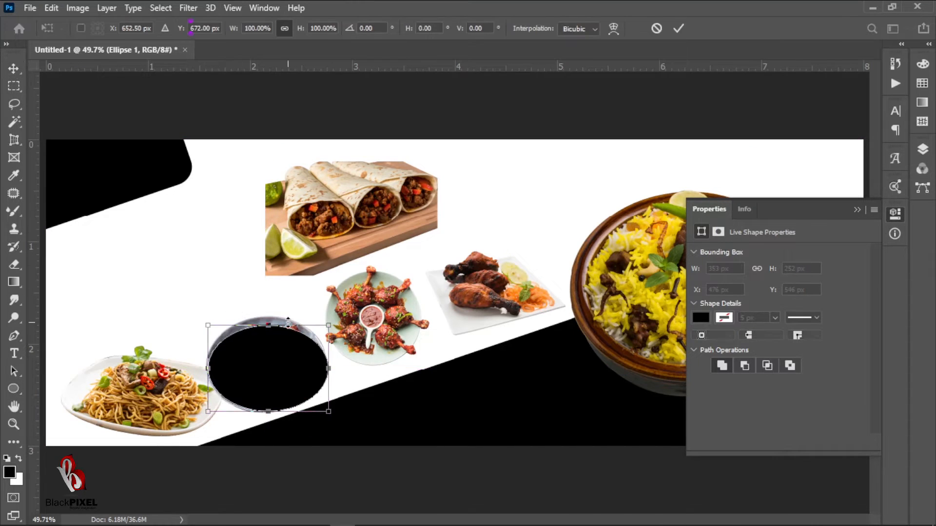
left_click_drag(286, 326, 287, 316)
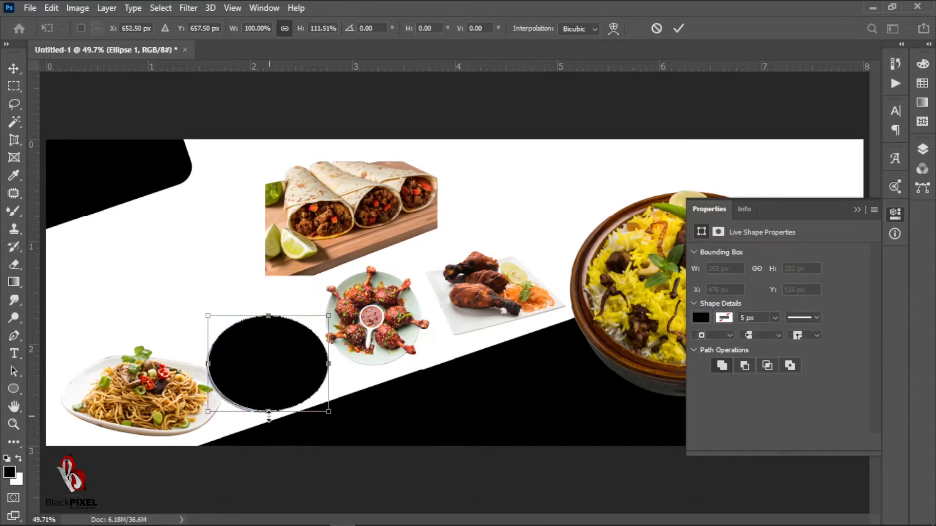
left_click_drag(269, 415, 269, 418)
left_click_drag(393, 412, 401, 407)
key("Return")
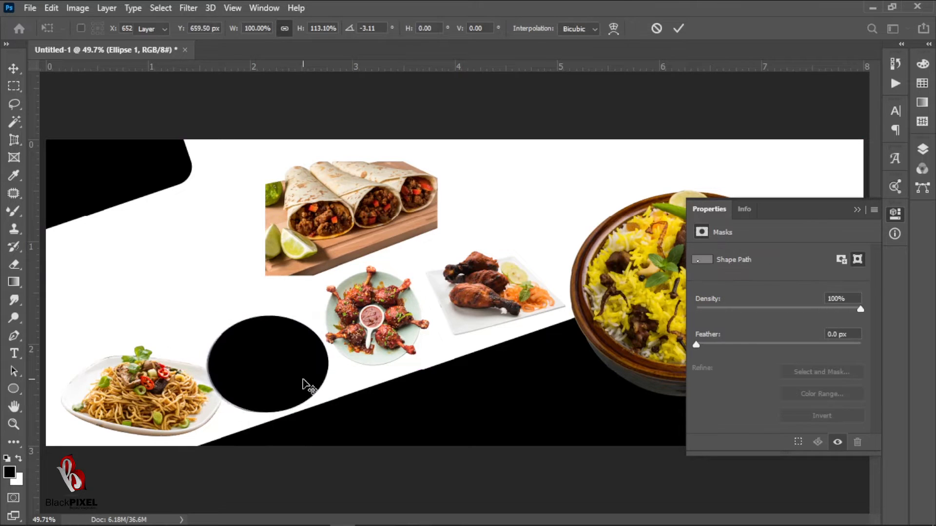
Step: Move the black ellipse above the meatball bowl and clip the rolls image (Layer 5) to Ellipse 1
left_click_drag(302, 380, 272, 293)
double_click(712, 208)
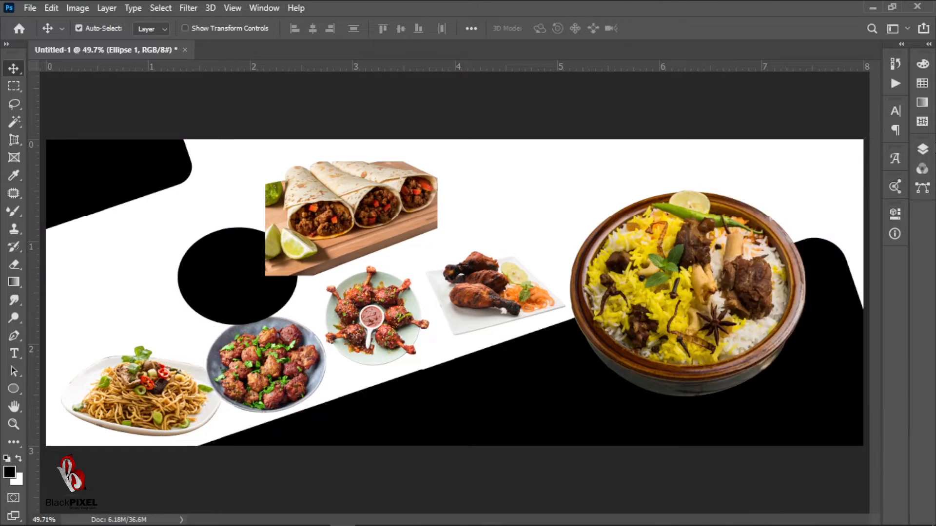
left_click(922, 149)
left_click(400, 210)
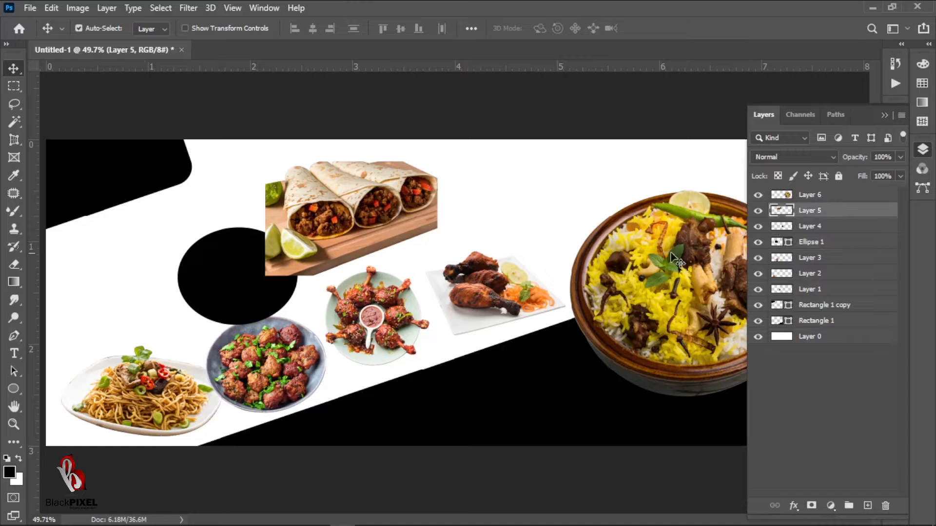
left_click_drag(781, 207, 789, 240)
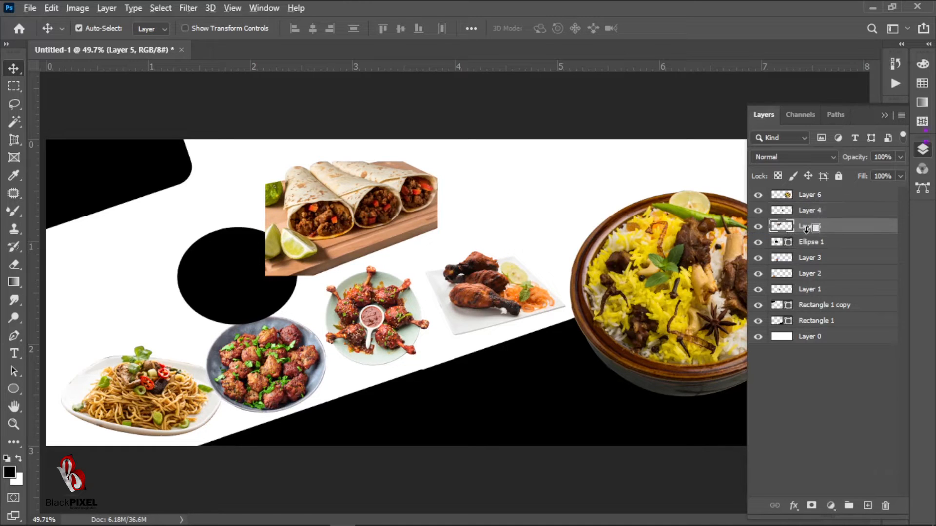
left_click(806, 230, "alt")
Step: Position the rolls image inside the ellipse and scale it down to fit within its outline
left_click_drag(341, 248, 177, 328)
key("ctrl+t")
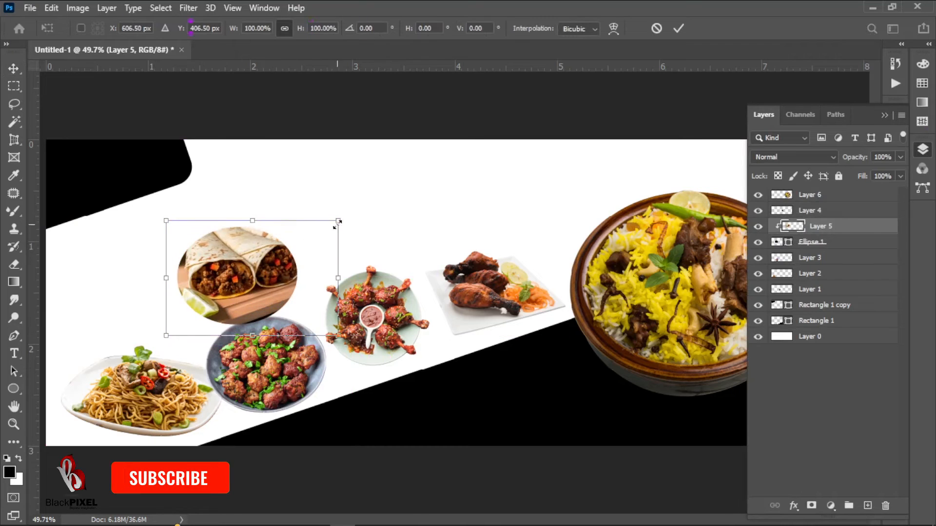
left_click_drag(337, 222, 302, 246)
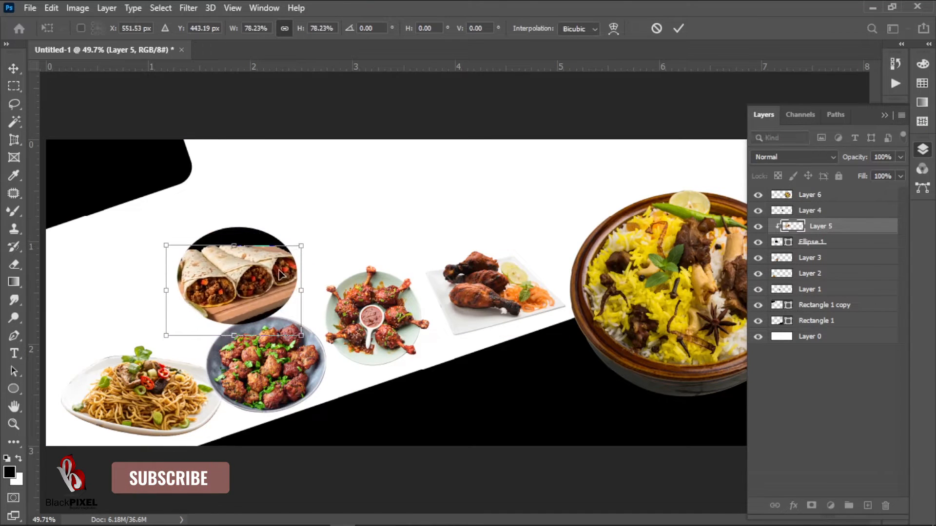
left_click_drag(167, 336, 175, 329)
key("Return")
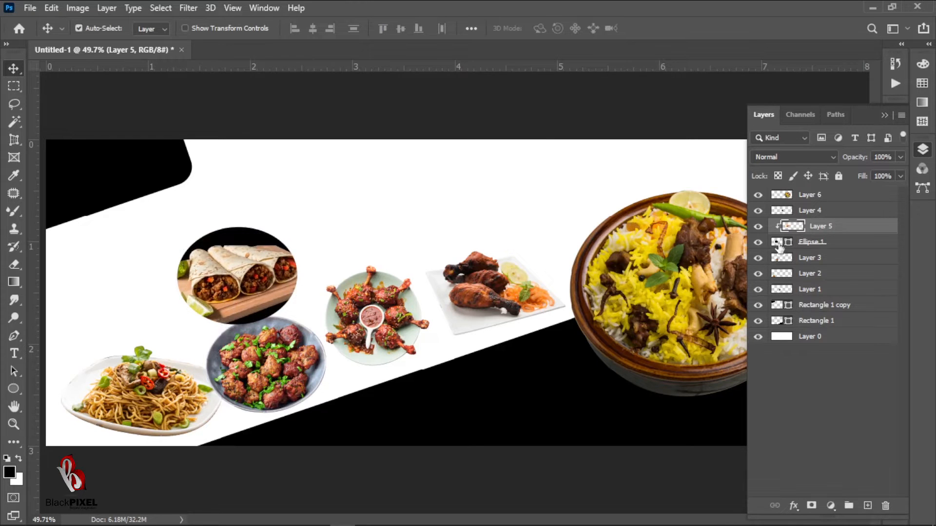
Step: Fill the ellipse behind the rolls with brown #805b40 sampled from the wooden board, and link Ellipse 1 with Layer 3
double_click(778, 244)
left_click(254, 306)
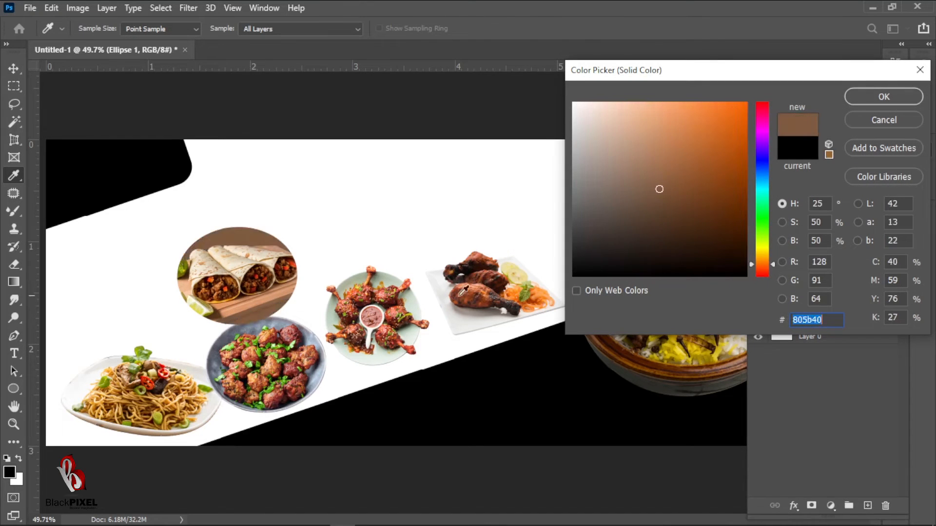
left_click(877, 99)
left_click(817, 262, "ctrl")
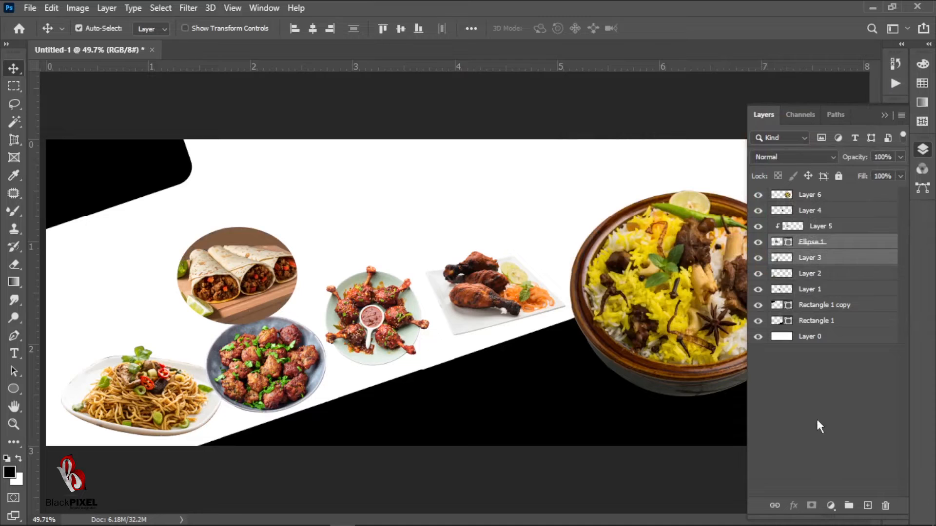
left_click(269, 314)
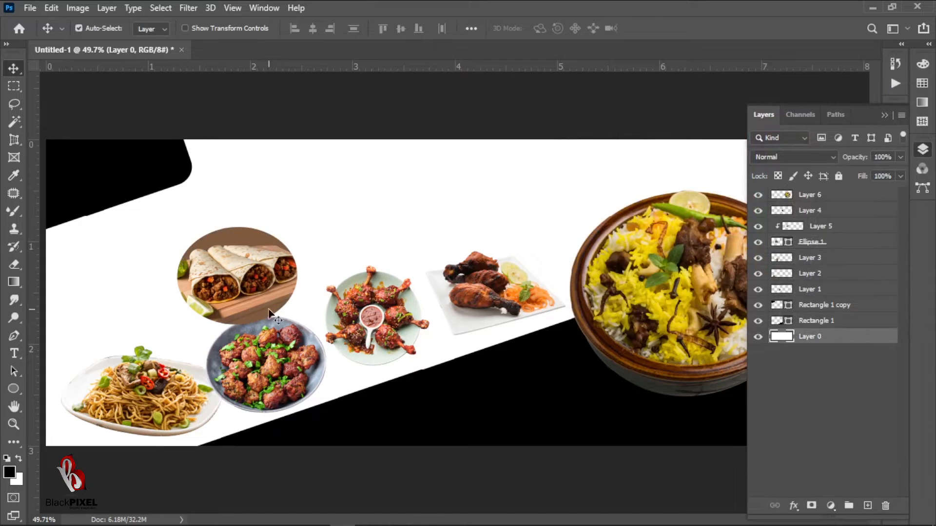
Step: Scale the rolls, meatballs, chicken lollipops, drumsticks and noodles down together, keeping the group in the banner's lower-left area
left_click(243, 283)
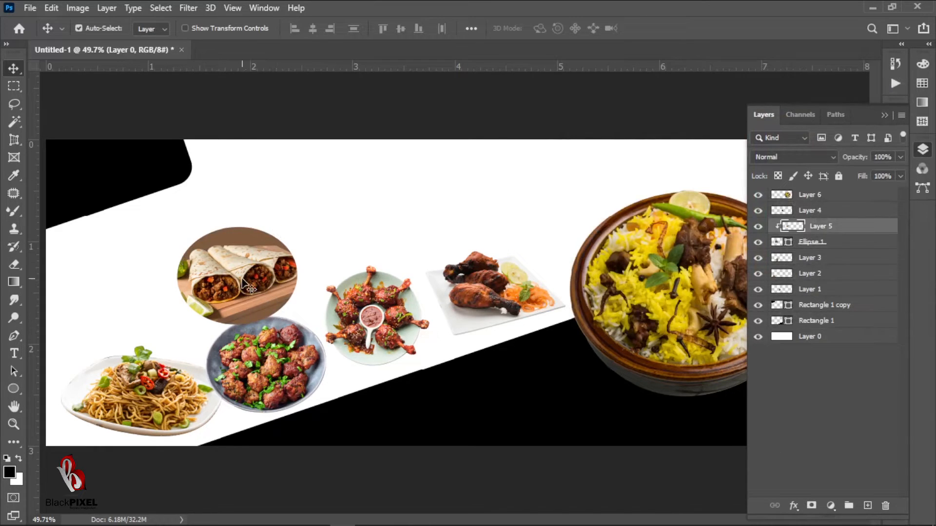
left_click(276, 376, "shift")
left_click(359, 346, "shift")
left_click(432, 332, "shift")
left_click(169, 409, "shift")
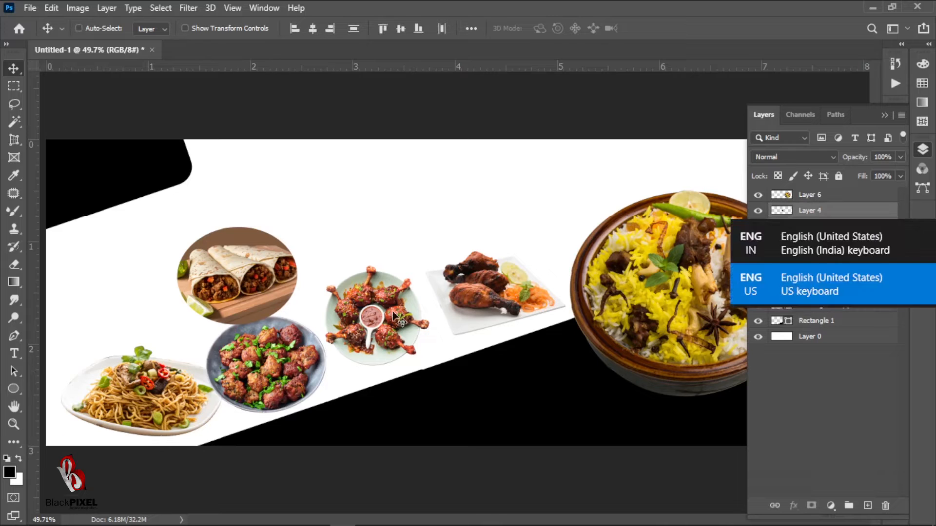
key("ctrl+t")
left_click_drag(565, 229, 466, 270)
left_click_drag(415, 297, 441, 279)
key("Return")
left_click(428, 240)
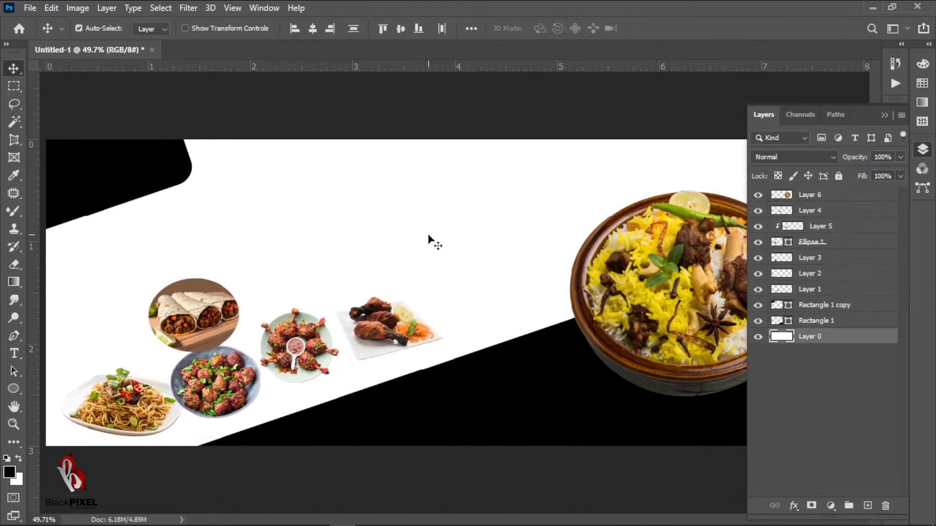
Step: Move the drumstick plate above the noodle plate, overlapping the rolls
left_click_drag(436, 335, 153, 309)
left_click(227, 398)
left_click_drag(216, 324, 248, 321)
left_click(298, 278)
Step: Unlink Ellipse 1 from Layer 3, and link Ellipse 1 with Layer 5, the rolls image clipped to it
left_click(821, 244)
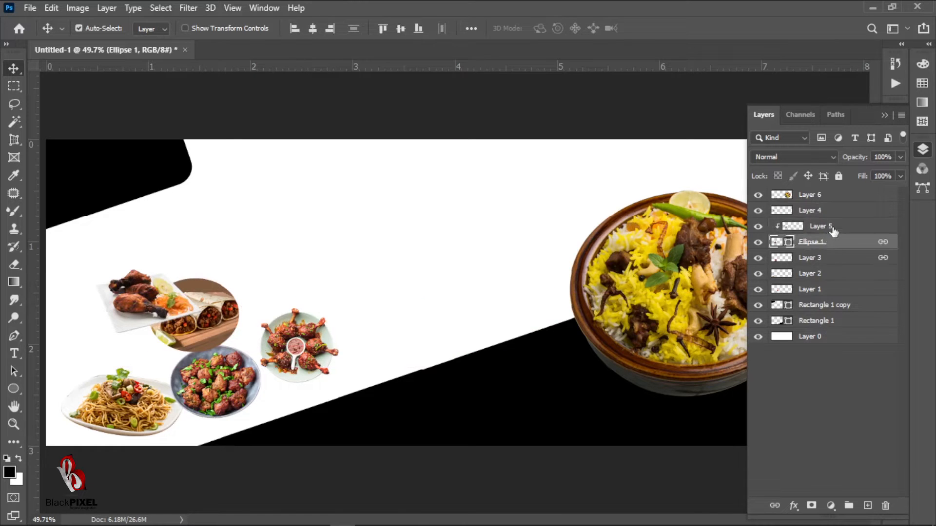
left_click(813, 259)
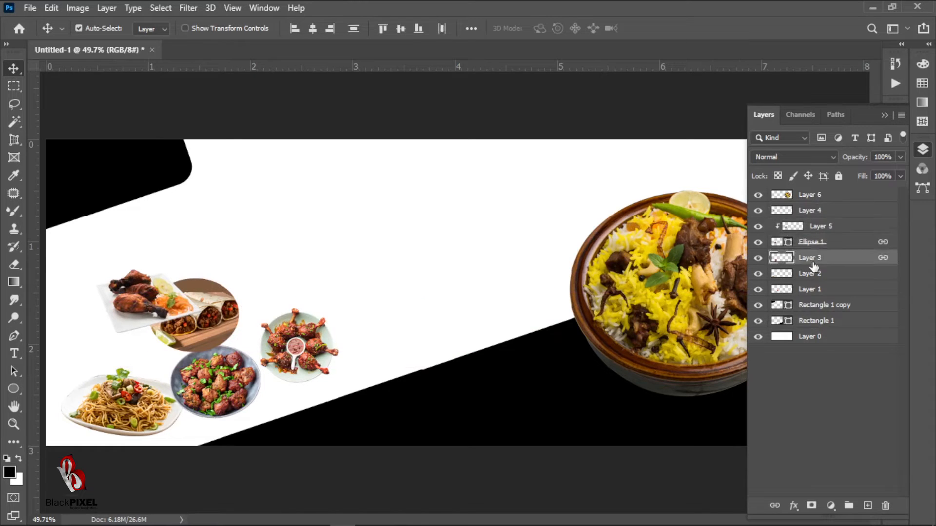
left_click(774, 505)
left_click(709, 405)
left_click(818, 243)
left_click(825, 227, "shift")
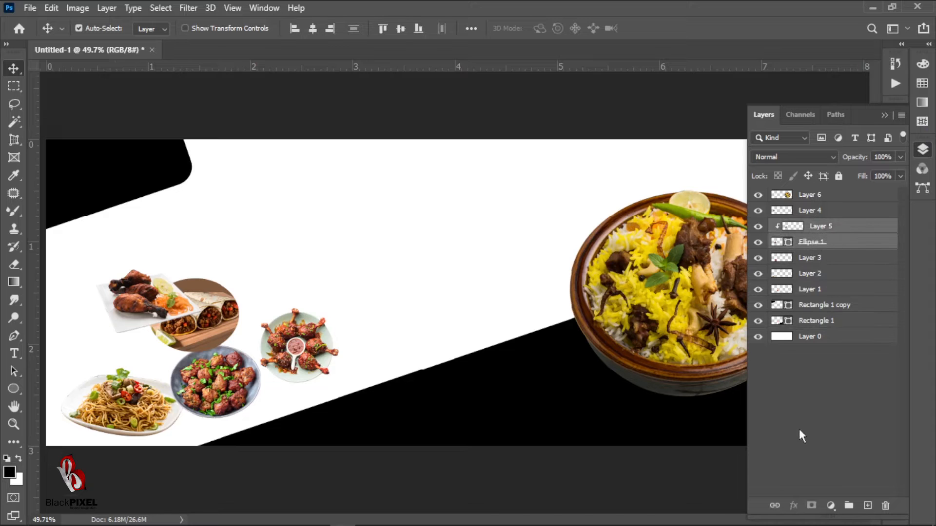
left_click(774, 507)
Step: Move the rolls beside the biryani bowl, and shift the chicken lollipops and meatballs along the lower black shape's slanted edge
left_click_drag(225, 325, 541, 306)
left_click_drag(312, 354, 429, 332)
left_click(296, 377)
left_click_drag(236, 385, 341, 363)
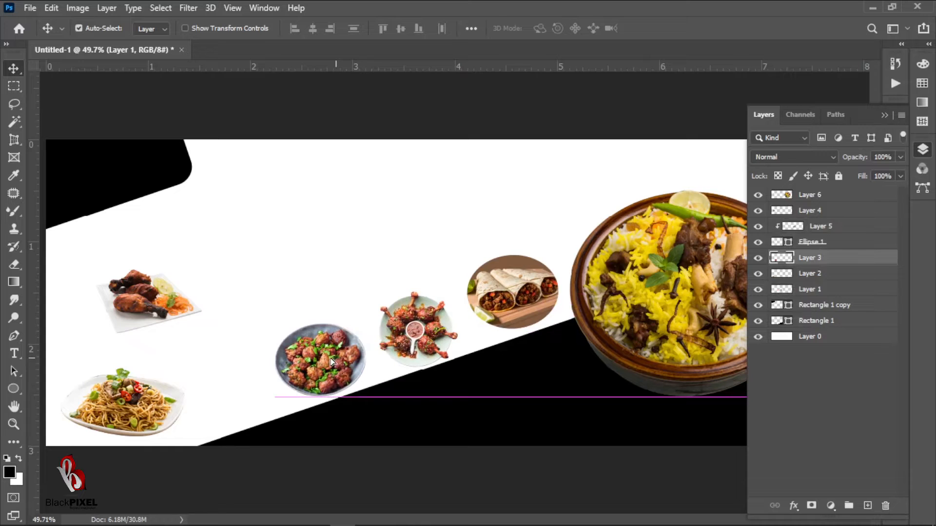
Step: Line up the meatballs, lollipops, rolls and drumsticks along the slanted edge between the noodles and the biryani bowl
left_click_drag(161, 307, 509, 311)
left_click_drag(359, 360, 277, 385)
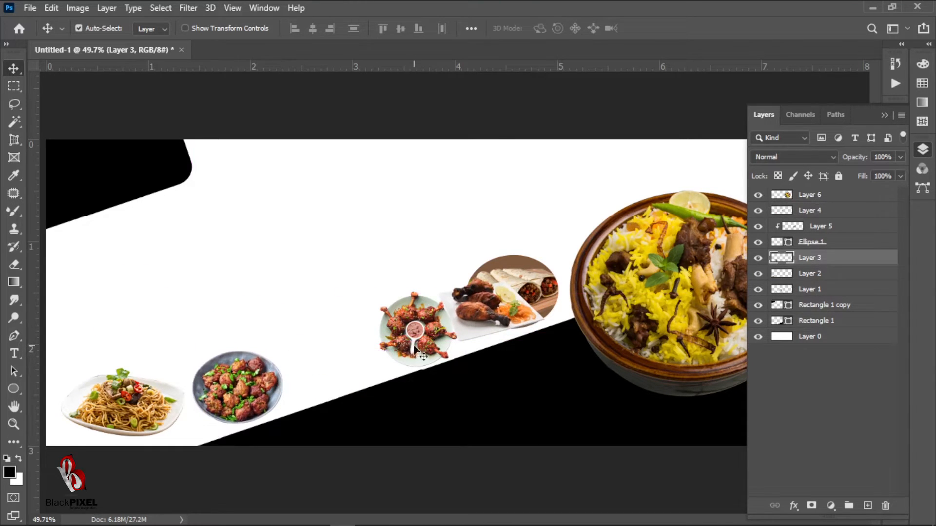
left_click_drag(413, 357, 345, 370)
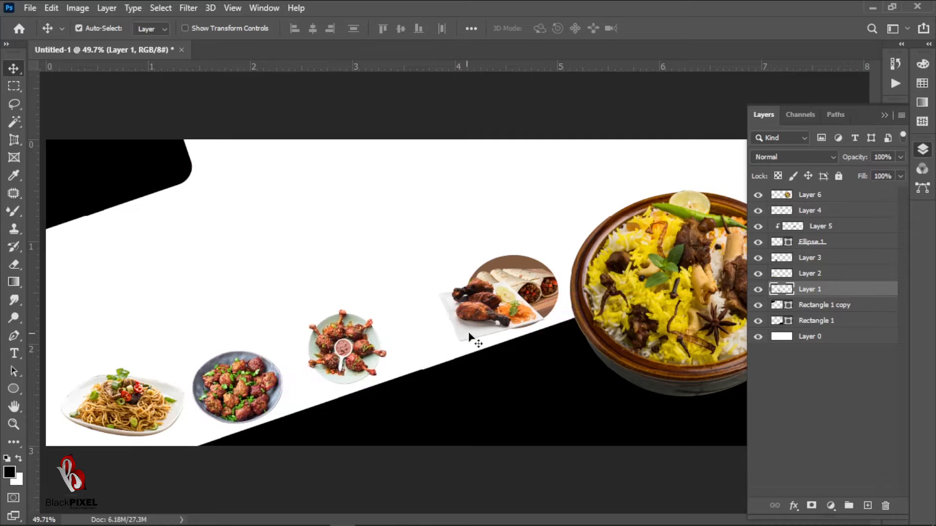
left_click(505, 291)
mouse_move(504, 291)
left_mouse_down()
mouse_move(441, 315)
mouse_move(507, 305)
left_mouse_up()
left_click(505, 305)
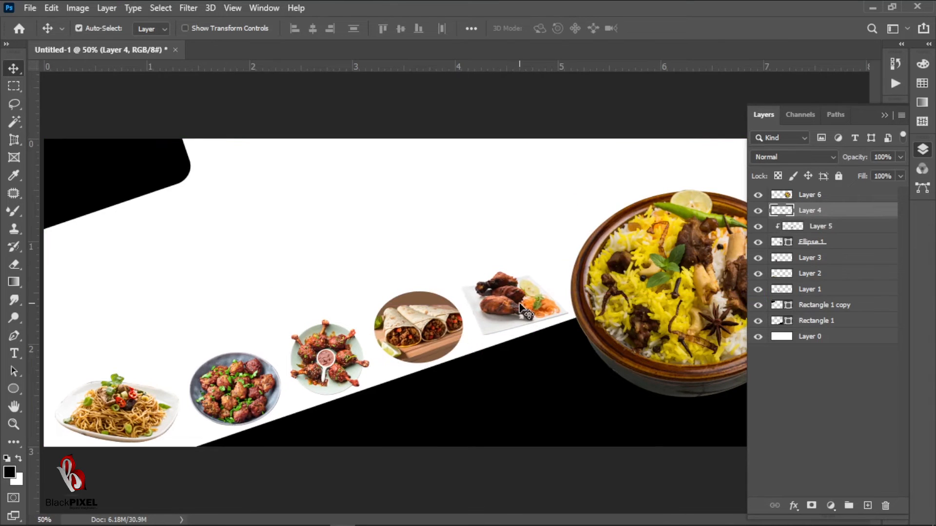
Step: Nudge the drumstick plate slightly toward the biryani bowl and up from the slanted edge
key("Right")
key("Right")
key("Right")
key("Up")
key("Up")
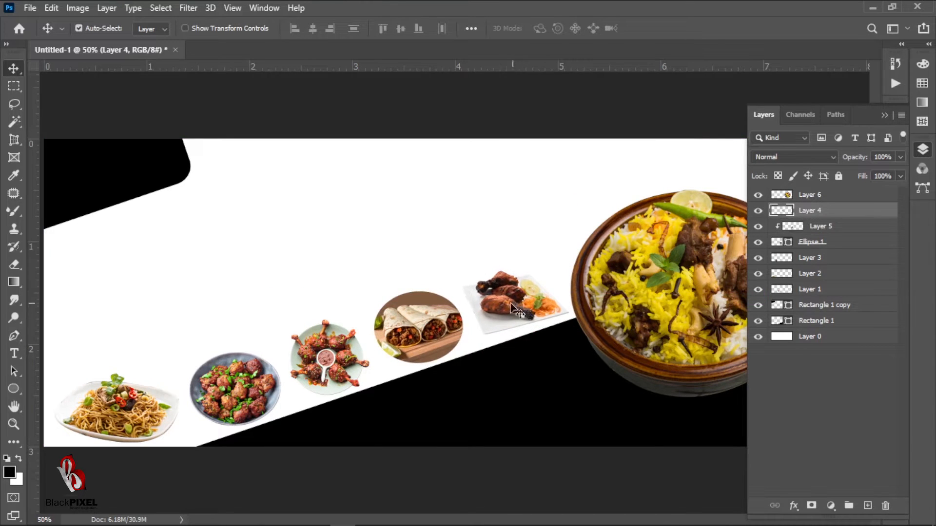
Step: Recolor the large lower shape, Rectangle 1, from black to dark green
right_click(309, 281, "alt")
left_click(326, 287)
left_click(399, 279, "alt")
left_click(482, 360)
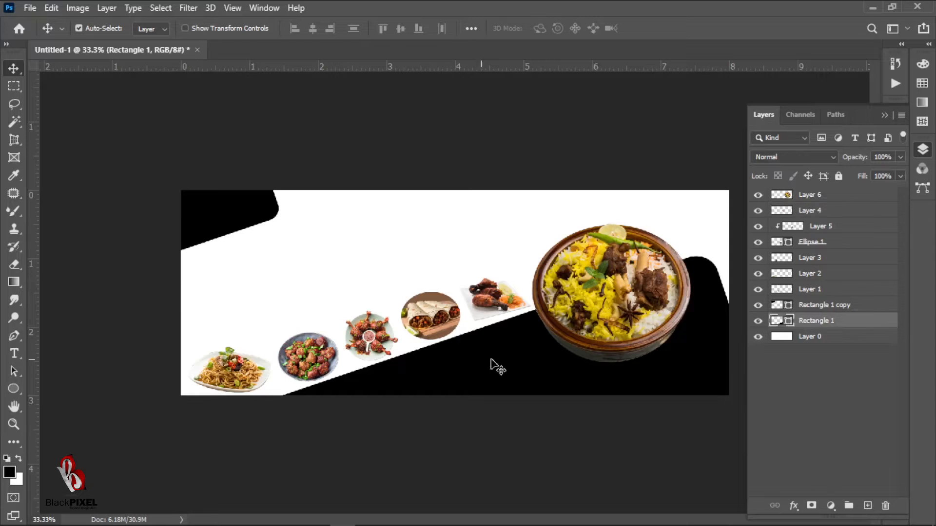
double_click(775, 321)
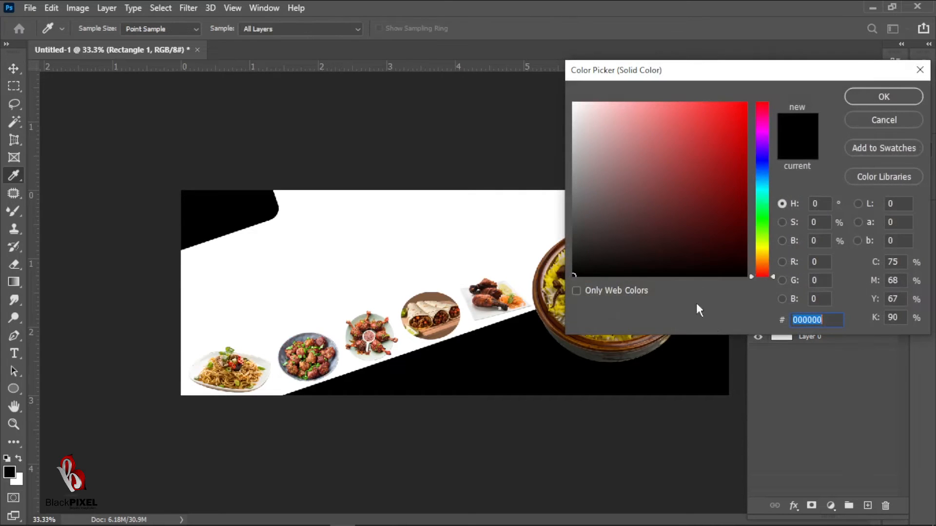
left_click(763, 221)
left_click_drag(733, 206, 756, 212)
left_click(875, 98)
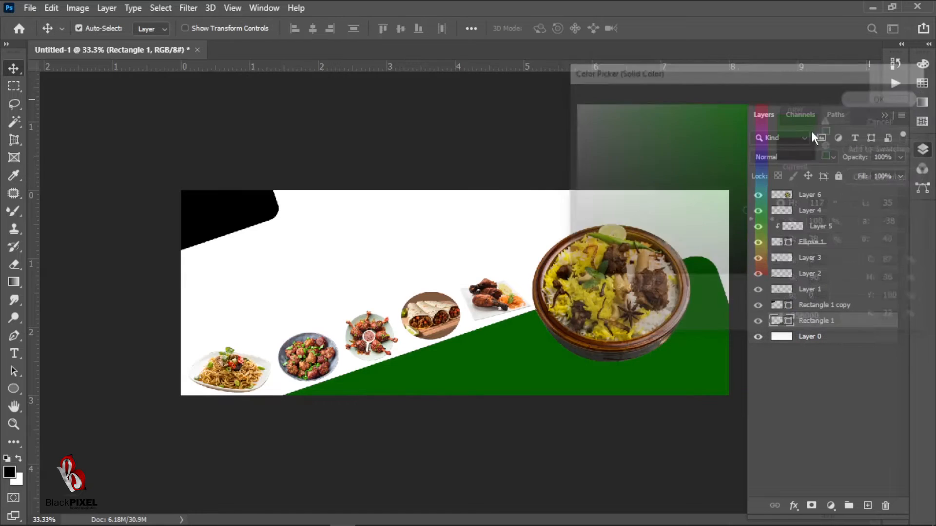
Step: Fill the upper corner shape, Rectangle 1 copy, with the dark green sampled from the lower shape
left_click(250, 211)
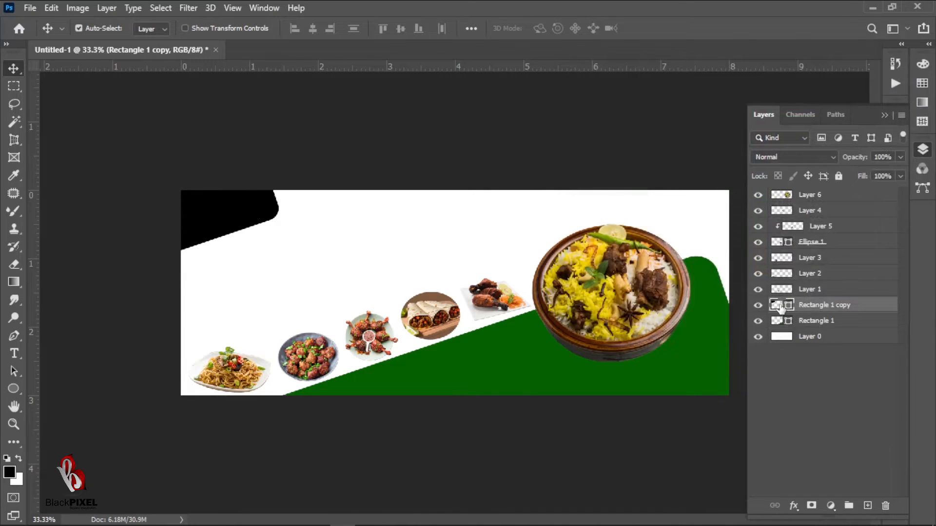
double_click(779, 307)
left_click(548, 321)
left_click(884, 97)
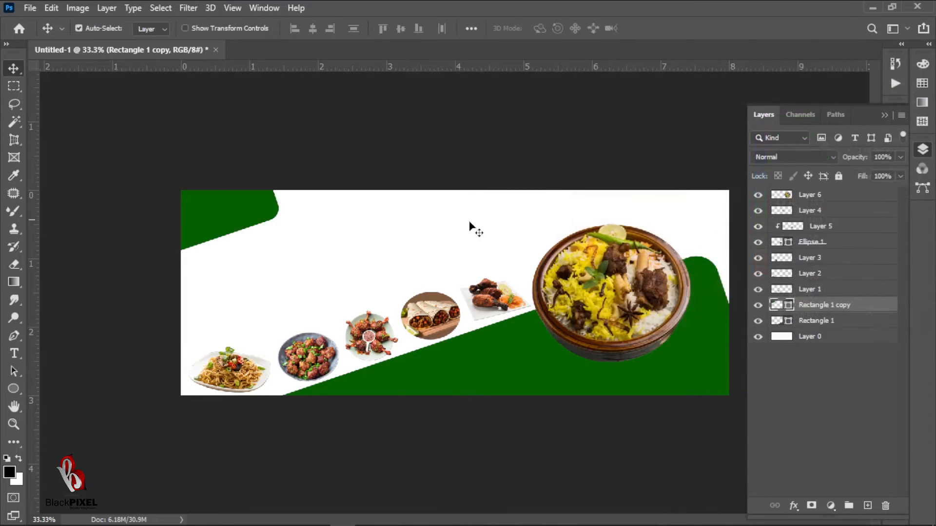
Step: Add a gradient overlay to the white background Layer 0, running from black to grey #808080
left_click(780, 336)
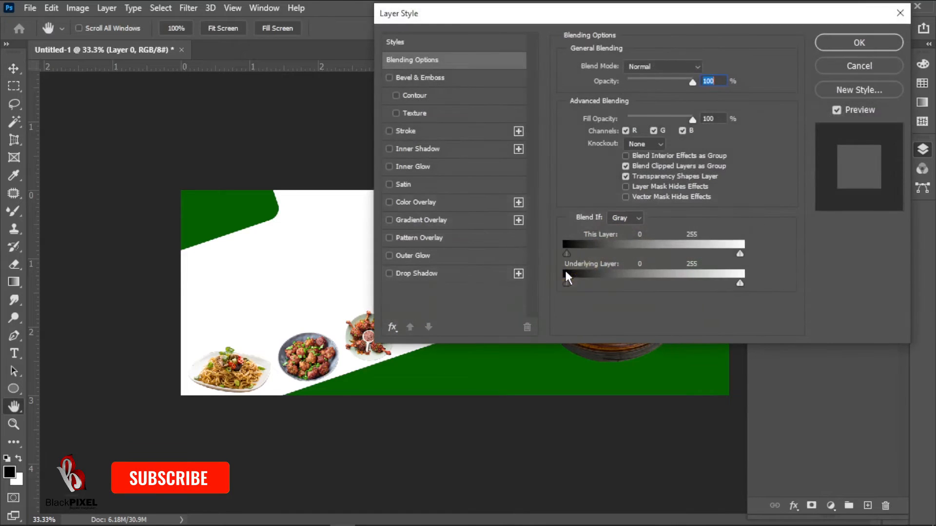
left_click(439, 220)
left_click(648, 98)
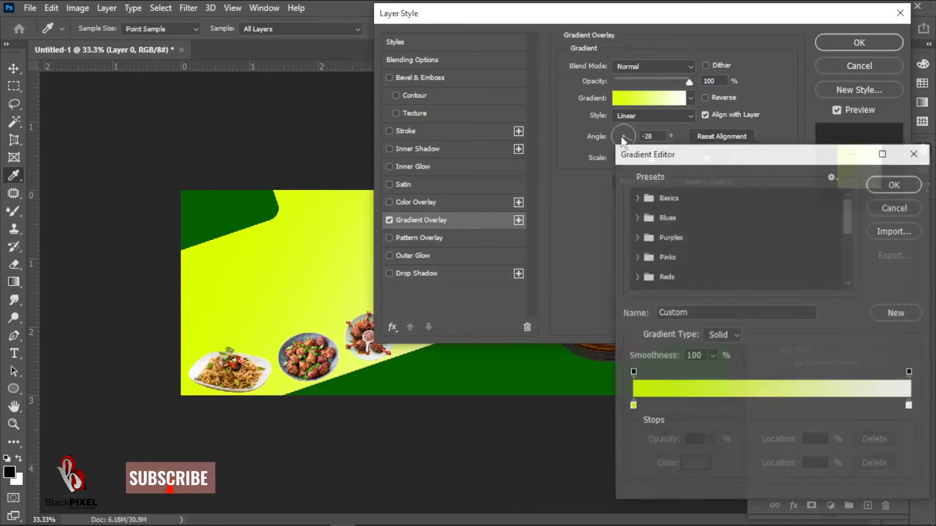
double_click(634, 406)
left_click(743, 274)
key("Return")
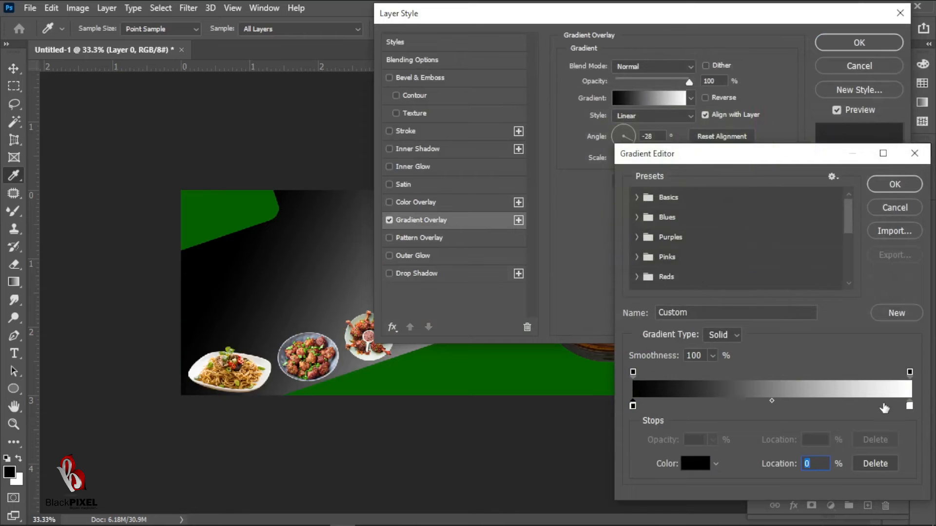
double_click(908, 407)
mouse_move(603, 178)
left_mouse_down()
mouse_move(543, 165)
mouse_move(534, 189)
mouse_move(606, 202)
mouse_move(712, 203)
left_mouse_up()
key("Return")
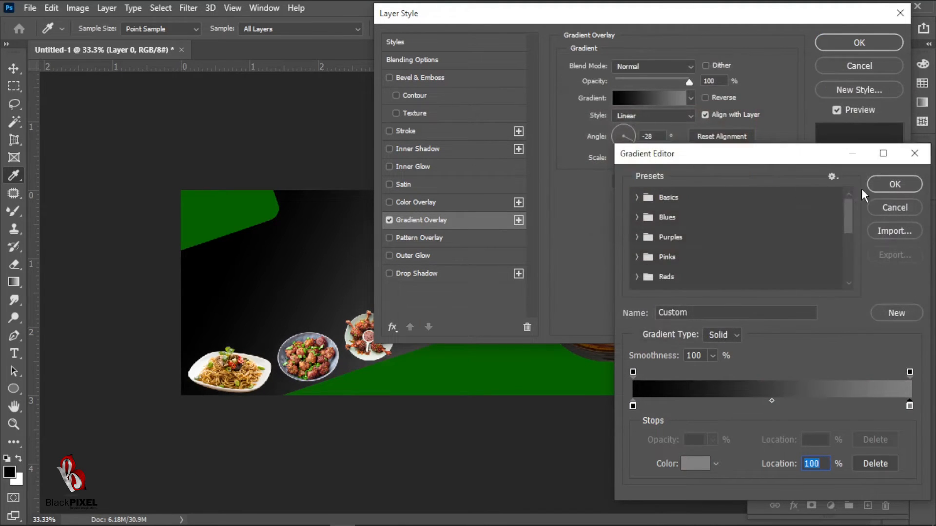
key("Return")
Step: Change the gradient overlay's style to Radial and reverse it so the lighter grey sits in the centre
left_click_drag(636, 20, 472, 325)
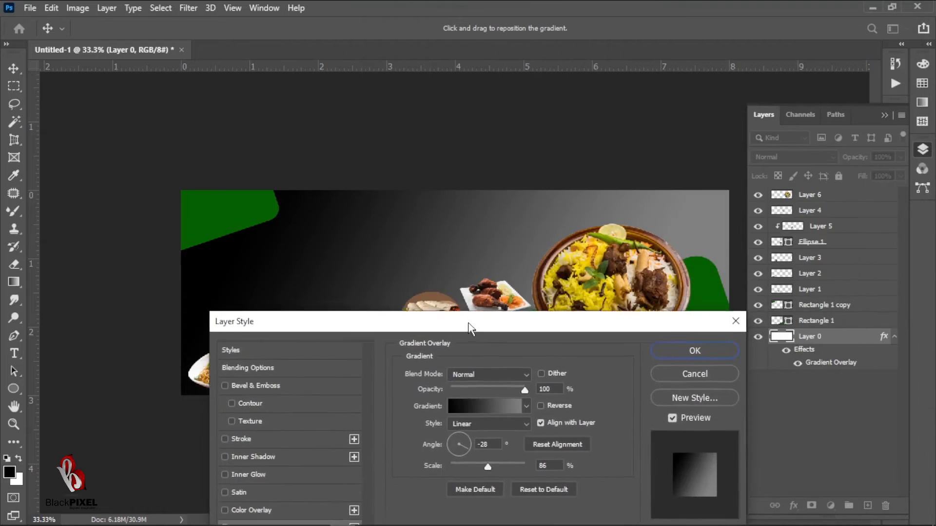
left_click(470, 420)
left_click(480, 443)
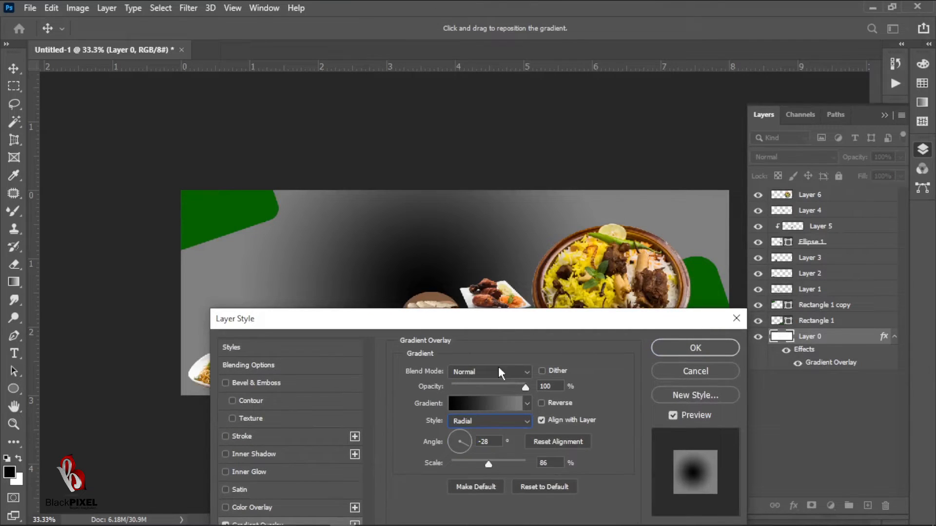
left_click(548, 404)
left_click_drag(471, 269, 502, 278)
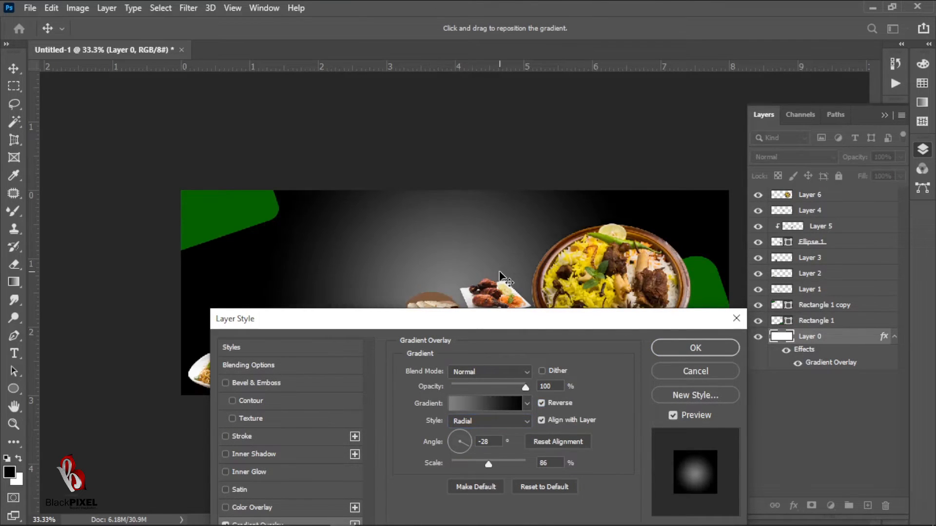
Step: Darken the gradient's grey end stop to #4d4d4d and accept the edited gradient
left_click(478, 404)
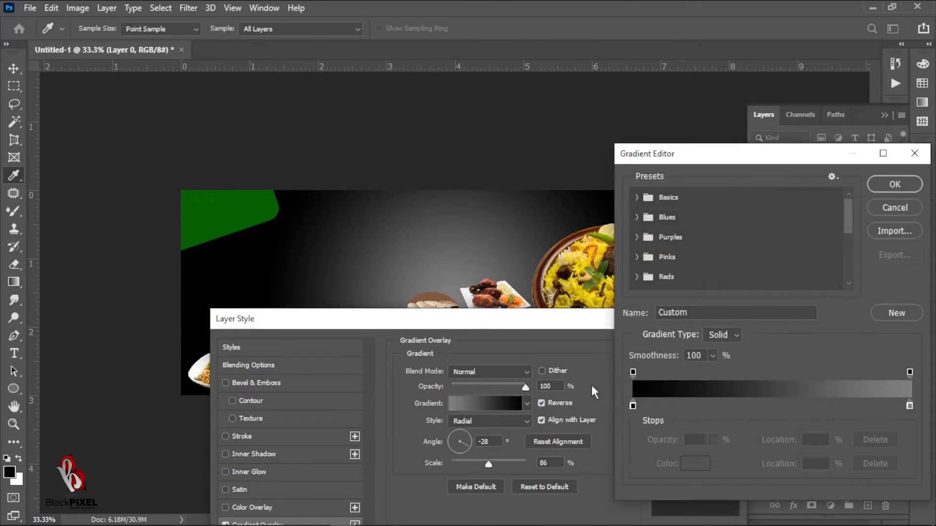
double_click(909, 406)
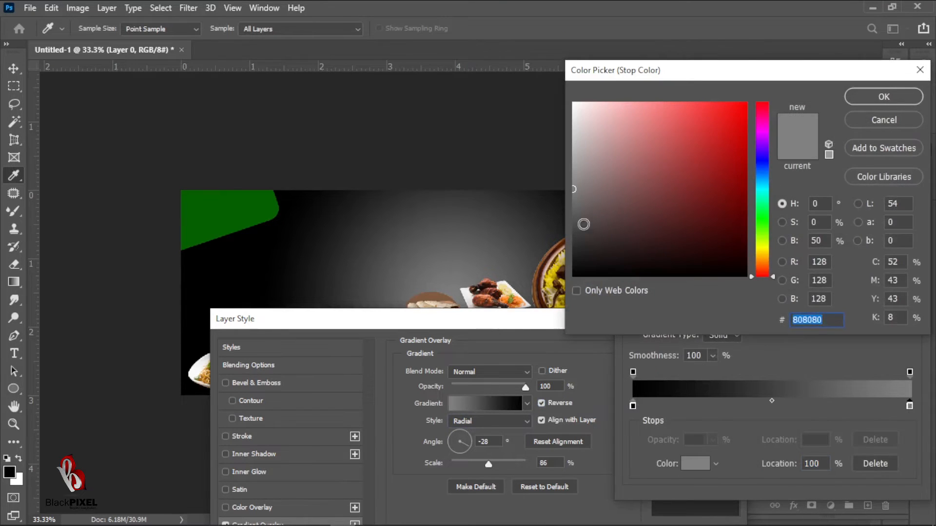
left_click(574, 214)
left_click_drag(577, 225, 564, 224)
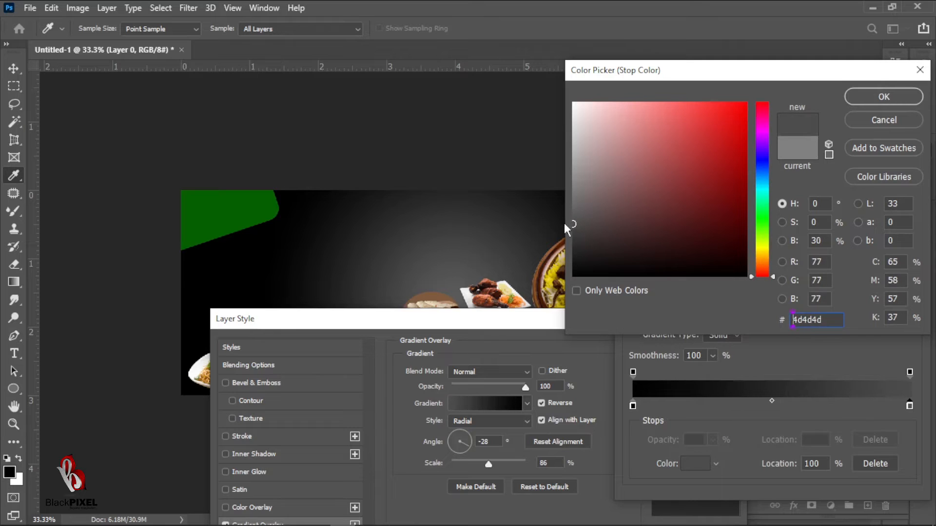
key("Return")
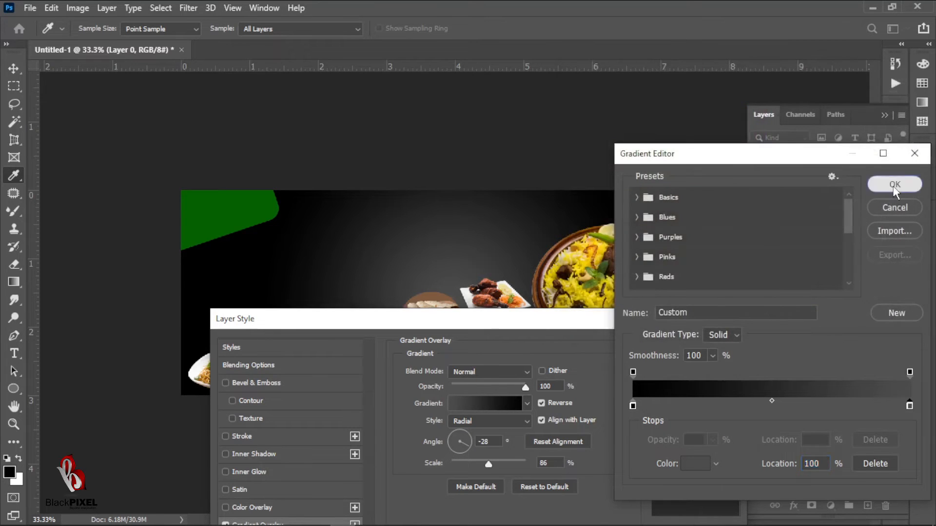
left_click(895, 185)
Step: Set the background gradient overlay's scale to 107% and apply the layer style
left_click_drag(621, 318, 847, 106)
left_click_drag(737, 123, 690, 319)
left_click_drag(675, 446, 684, 443)
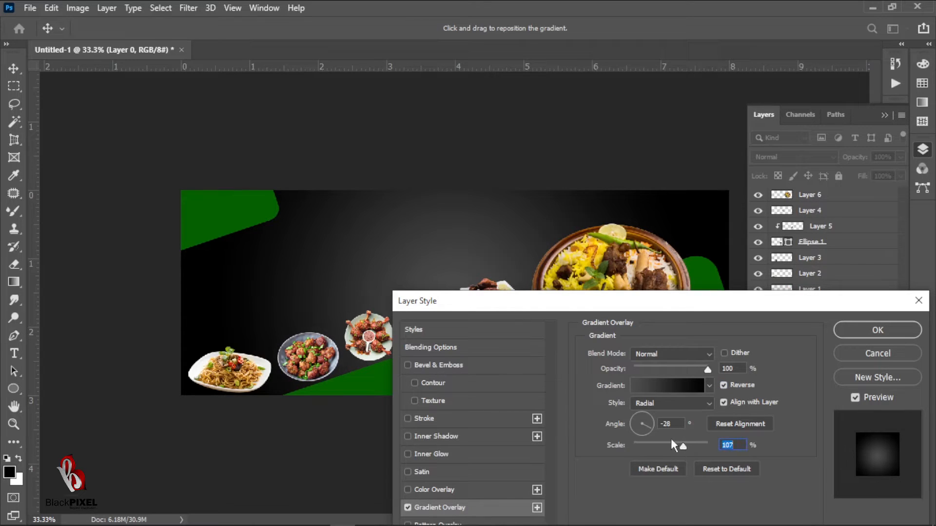
key("Return")
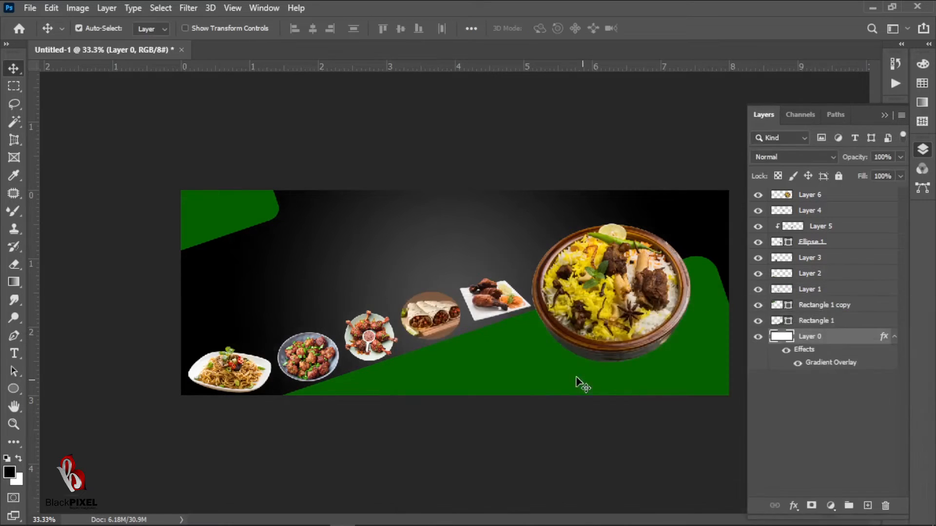
Step: Examine the banner's dishes and green shapes against the gradient background, both as a whole and close up
right_click(493, 319)
left_click(512, 324)
key("ctrl+minus")
key("ctrl+minus")
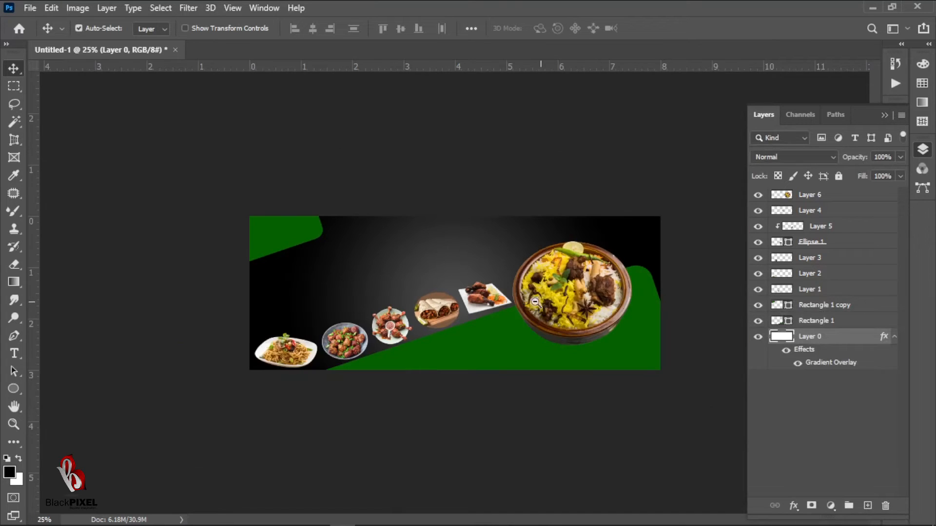
key("ctrl+plus")
right_click(519, 264)
left_click(545, 271)
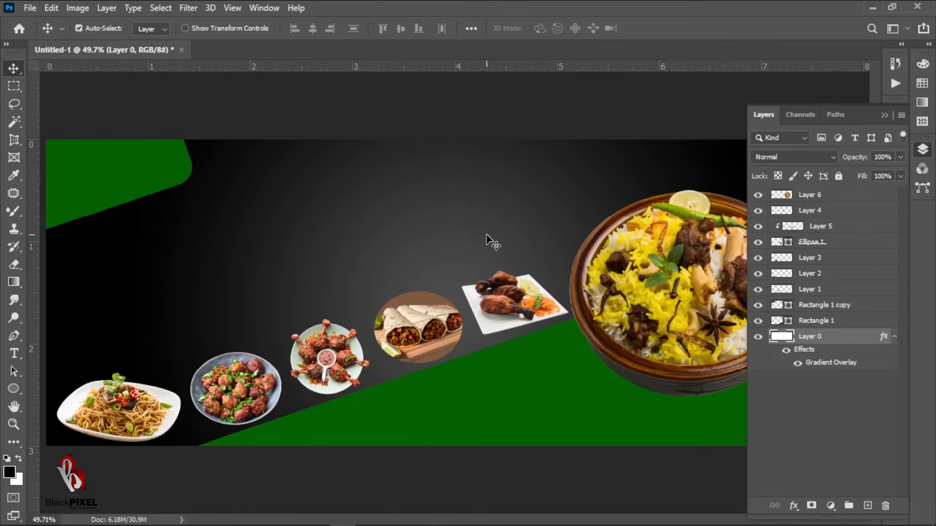
left_click(324, 221, "alt")
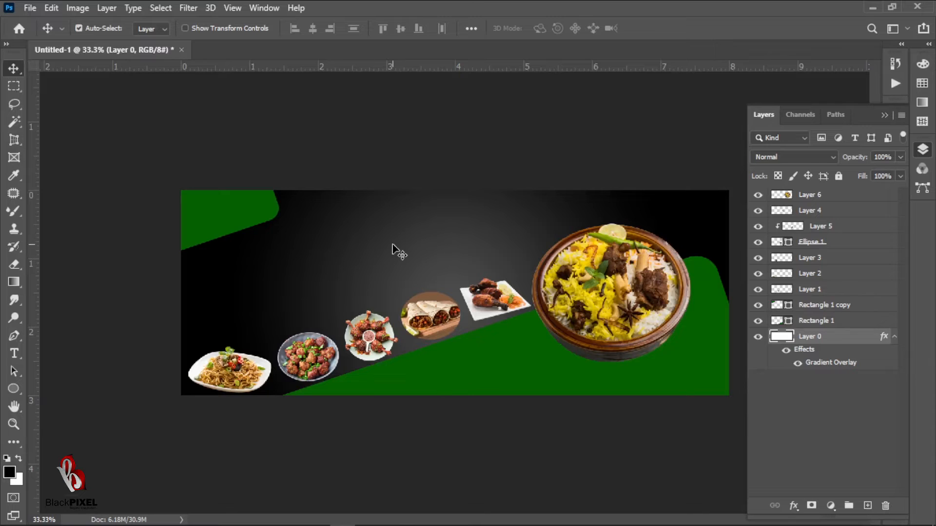
Step: Add the text "HEADLINE" in the dark area above the row of dishes
double_click(763, 115)
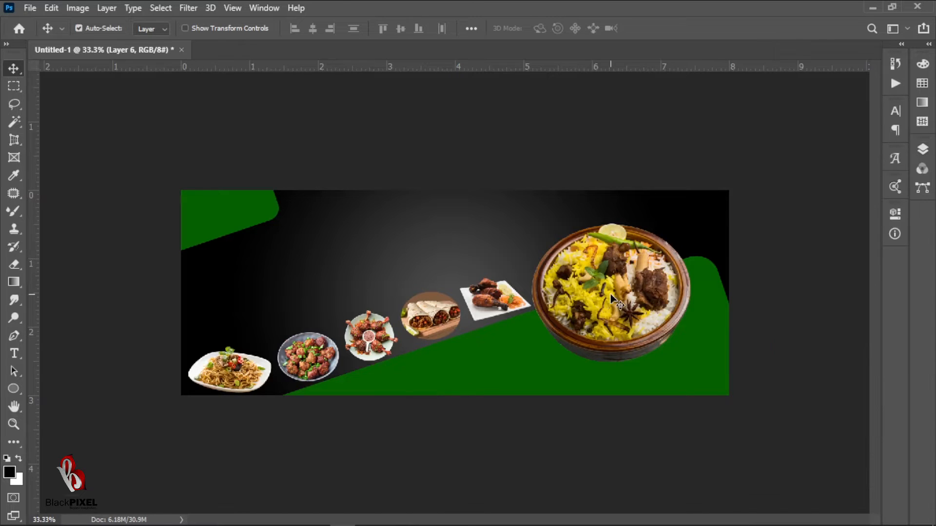
key("t")
left_click(364, 267)
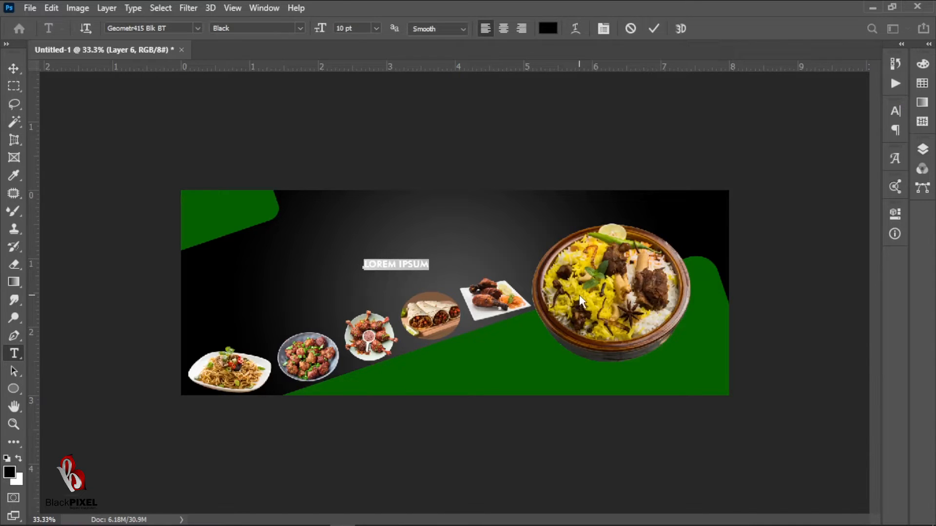
type("HEADLINE")
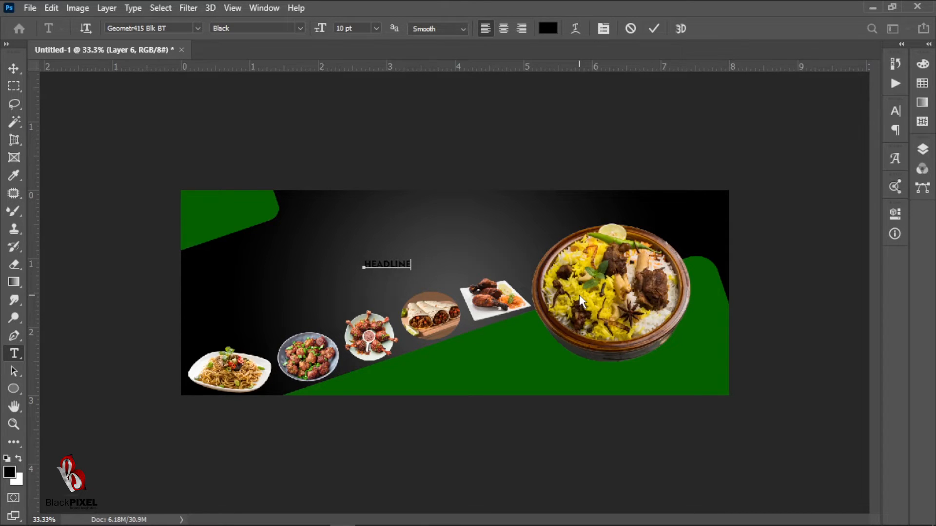
Step: Format the HEADLINE text at 28 pt in the A GALEGA font
key("ctrl+a")
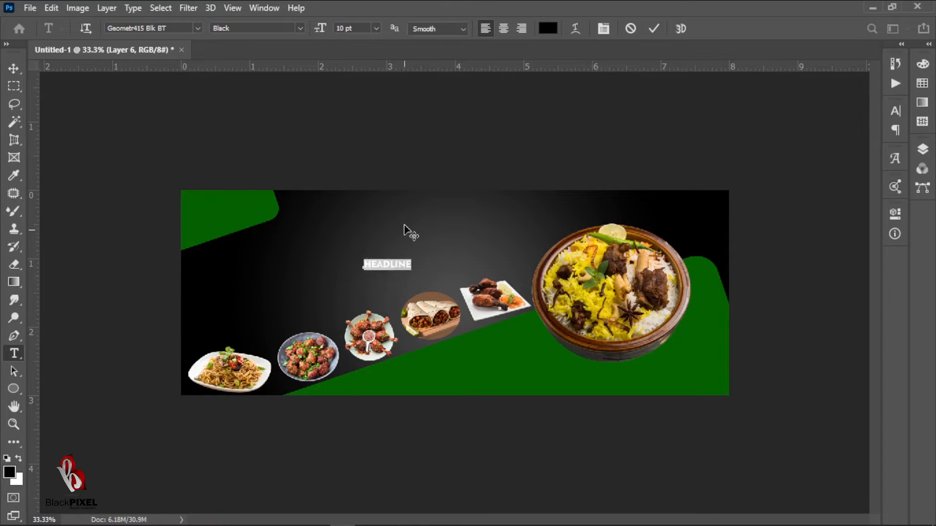
left_click_drag(320, 35, 336, 36)
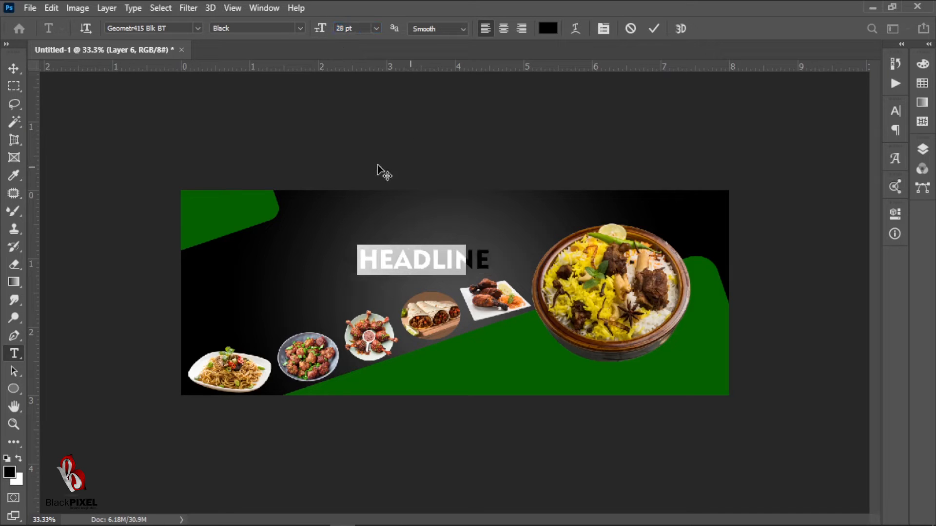
left_click(196, 28)
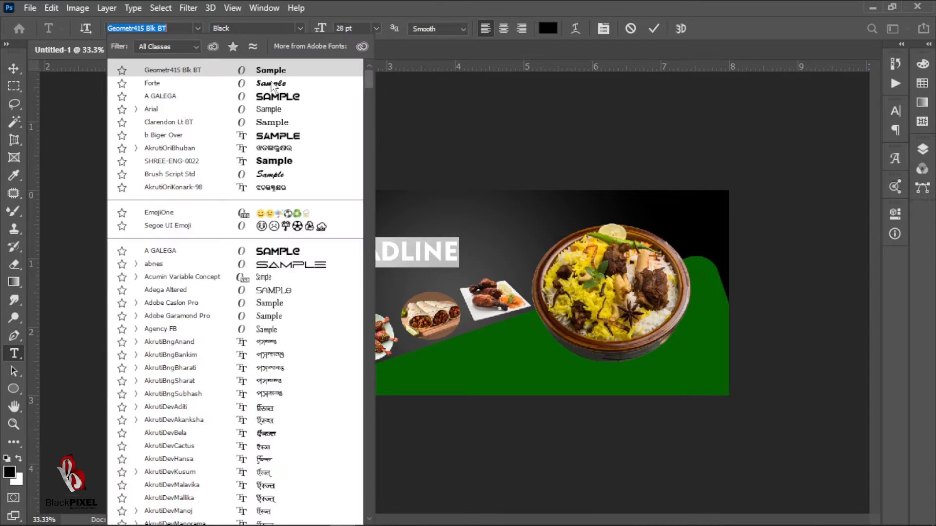
left_click(276, 95)
left_click(654, 29)
key("v")
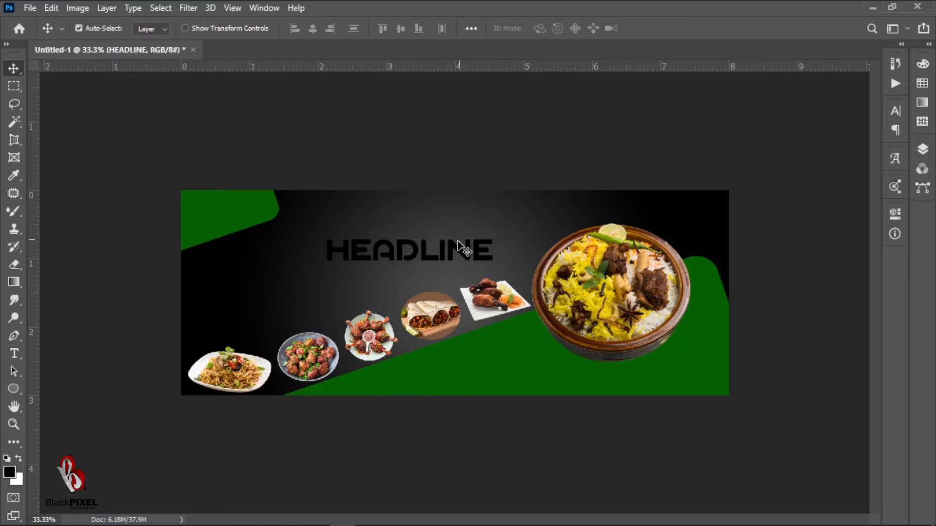
Step: Scale the headline to about 143% and place it in the dark area between the upper green shape and the bowl
left_click_drag(472, 253, 522, 216)
key("ctrl+t")
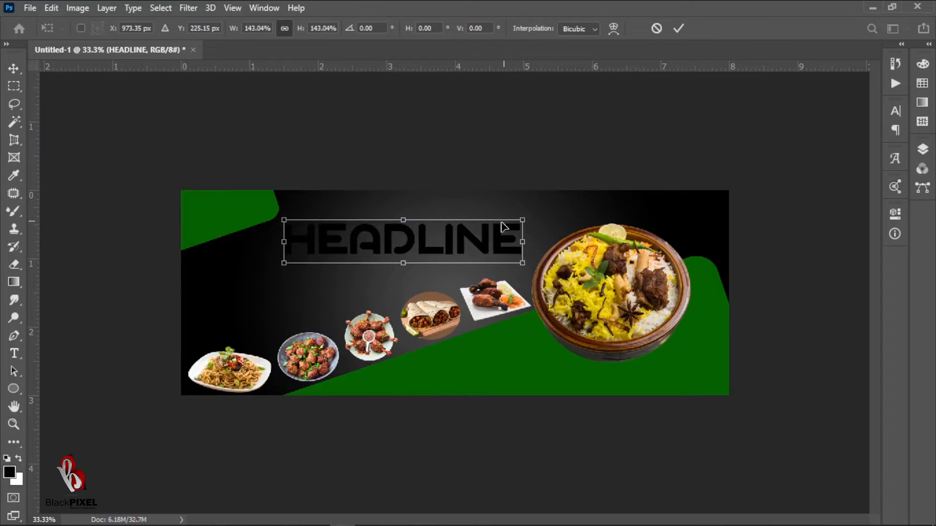
key("Return")
left_click_drag(488, 243, 485, 238)
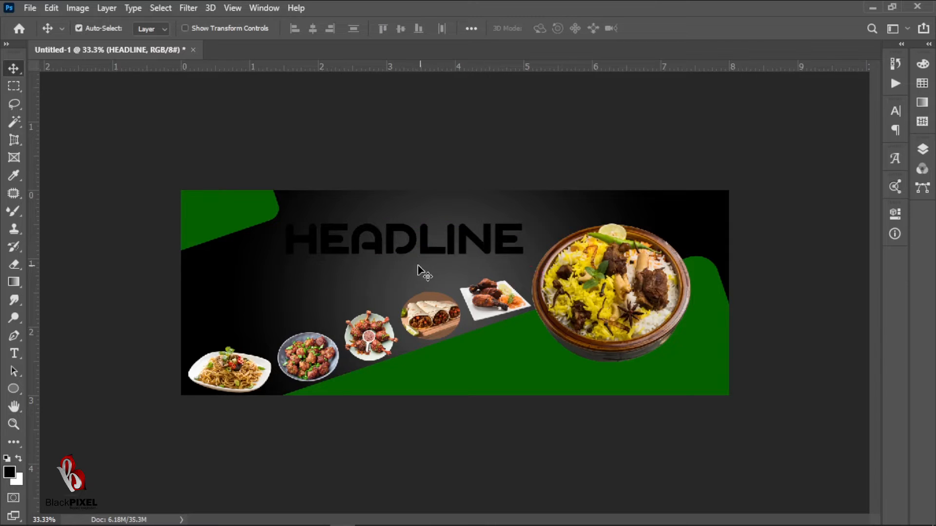
Step: Recolour the whole HEADLINE text white
key("t")
left_click(549, 31)
left_click_drag(621, 152, 565, 96)
left_click(883, 96)
Step: Recolour only the letters LINE in a green slightly brighter than the banner's green shapes
left_click(420, 251)
left_click_drag(420, 250, 524, 246)
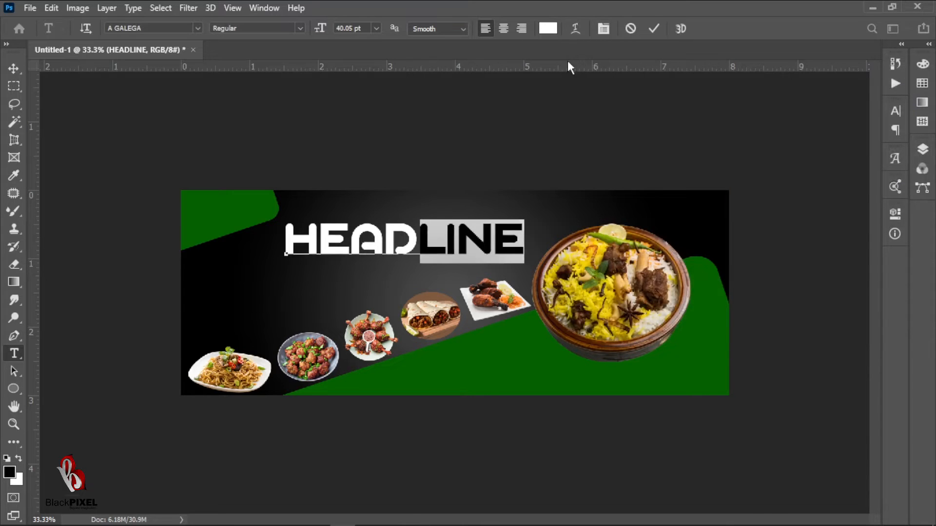
left_click(548, 29)
left_click(526, 340)
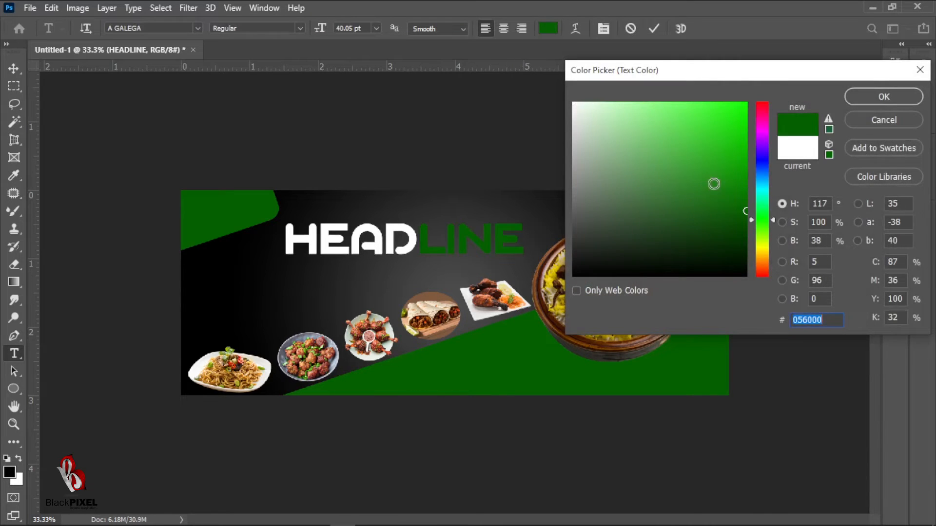
left_click_drag(714, 183, 750, 173)
key("Return")
left_click(654, 28)
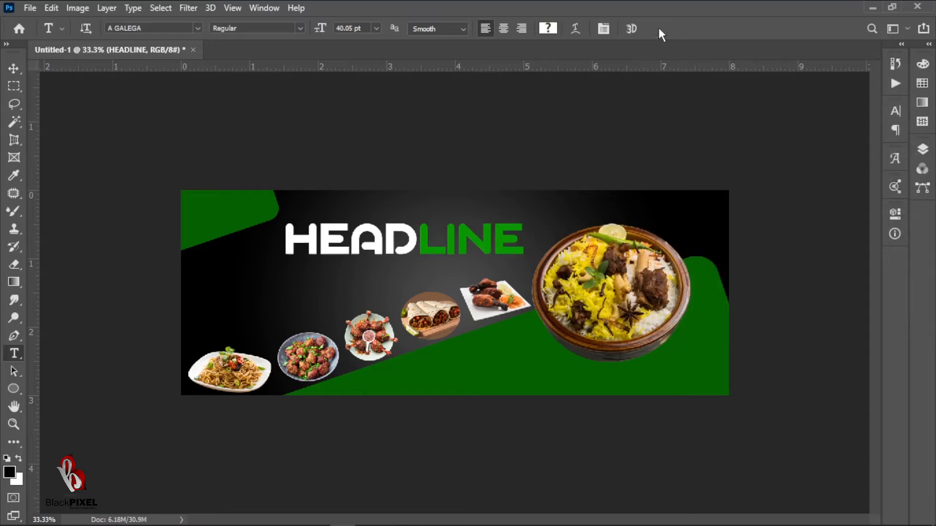
Step: Create a lorem ipsum paragraph text box above the noodle and meatball dishes and reduce its text to 13 pt
left_click_drag(188, 278, 339, 320)
left_click_drag(189, 300, 196, 299)
key("ctrl+shift+comma")
key("ctrl+shift+comma")
key("ctrl+shift+comma")
key("ctrl+shift+comma")
key("ctrl+shift+comma")
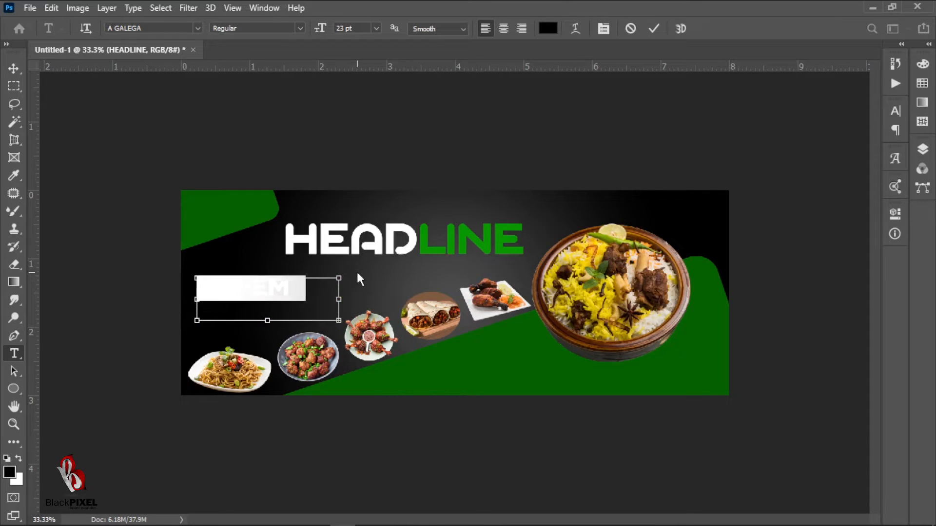
key("ctrl+shift+comma")
key("ctrl+shift+comma")
key("ctrl+shift+comma")
key("ctrl+shift+comma")
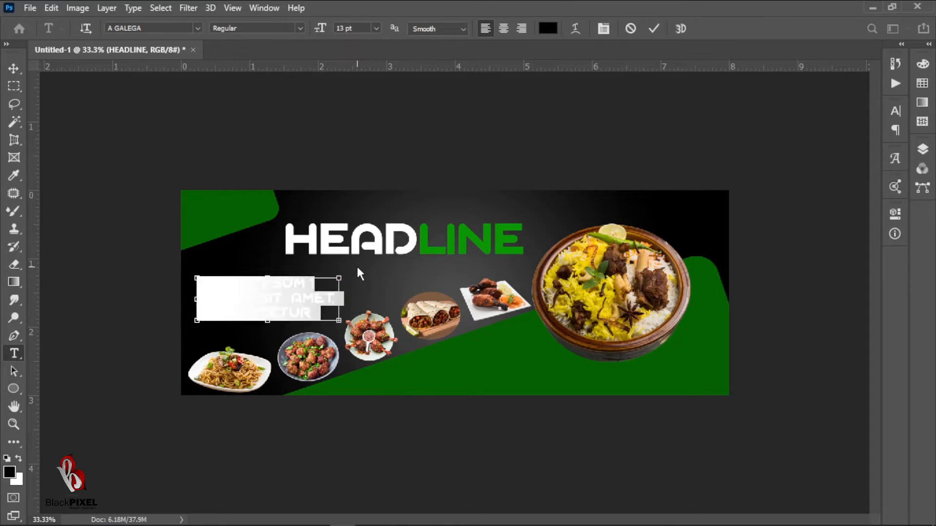
Step: Set the lorem ipsum paragraph in Geometr415 Blk BT Black, 11 pt, coloured white (#ffffff)
left_click(197, 28)
left_click(238, 83)
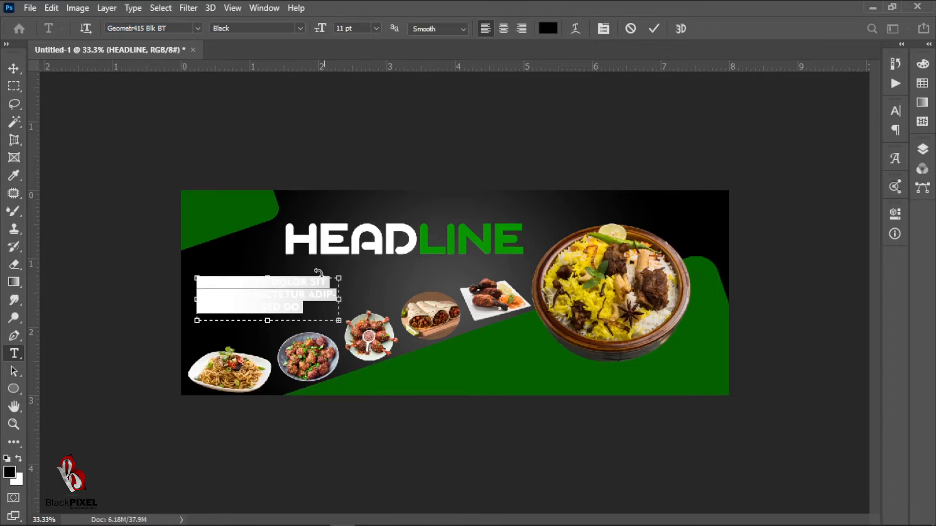
left_click(551, 30)
type("ffffff")
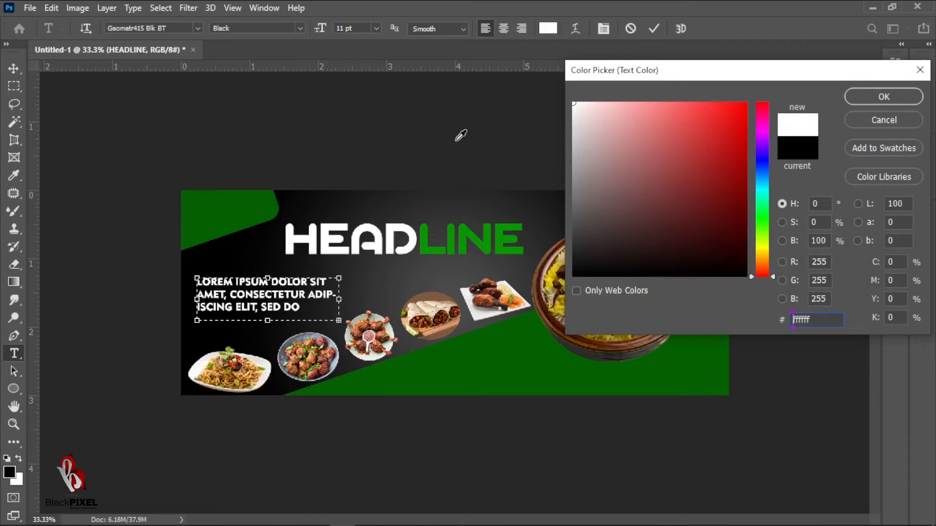
key("Return")
left_click(655, 30)
key("v")
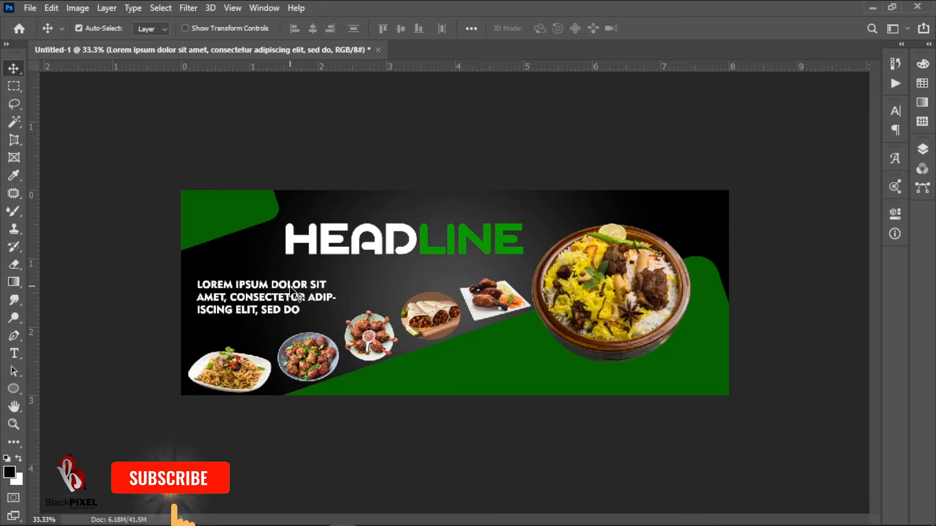
Step: Reduce the lorem ipsum paragraph's text size to 10 pt
key("r")
key("Return")
key("t")
left_click(301, 269)
key("ctrl+a")
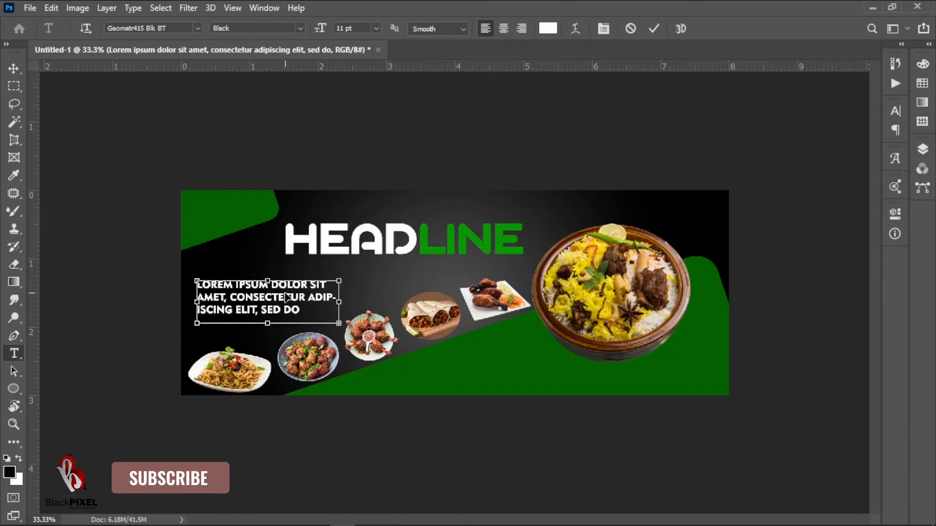
key("ctrl+shift+comma")
key("ctrl+shift+comma")
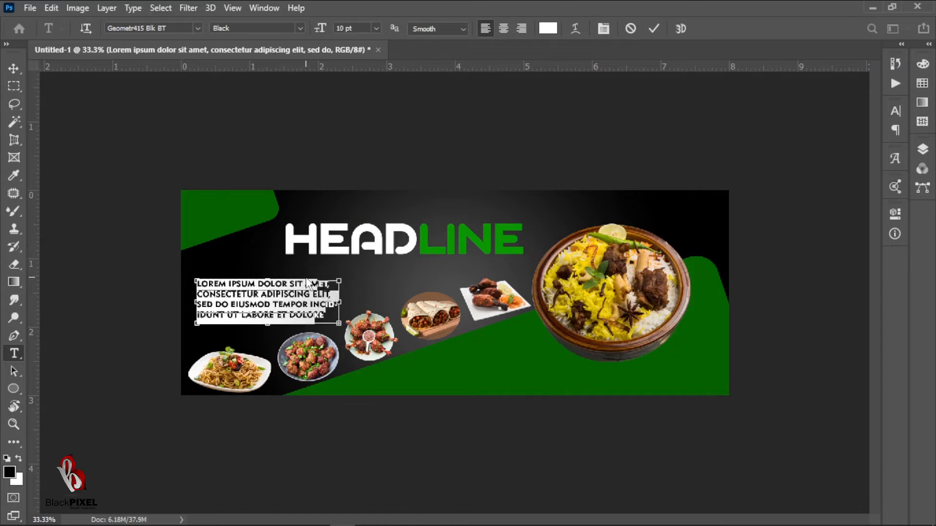
key("ctrl+shift+period")
left_click(320, 280)
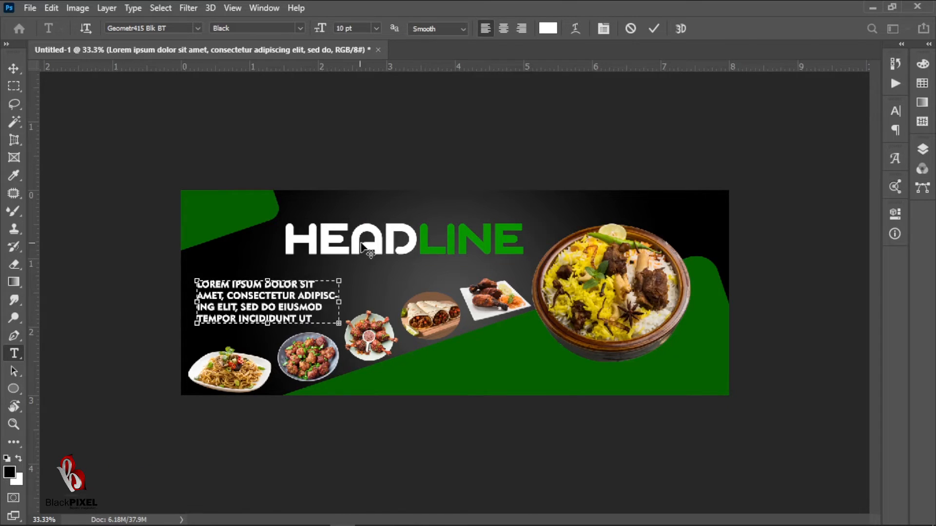
left_click(654, 30)
Step: Nudge the lorem ipsum paragraph slightly upward, clear of the dishes below it
key("v")
key("shift+Up")
key("shift+Up")
key("shift+Up")
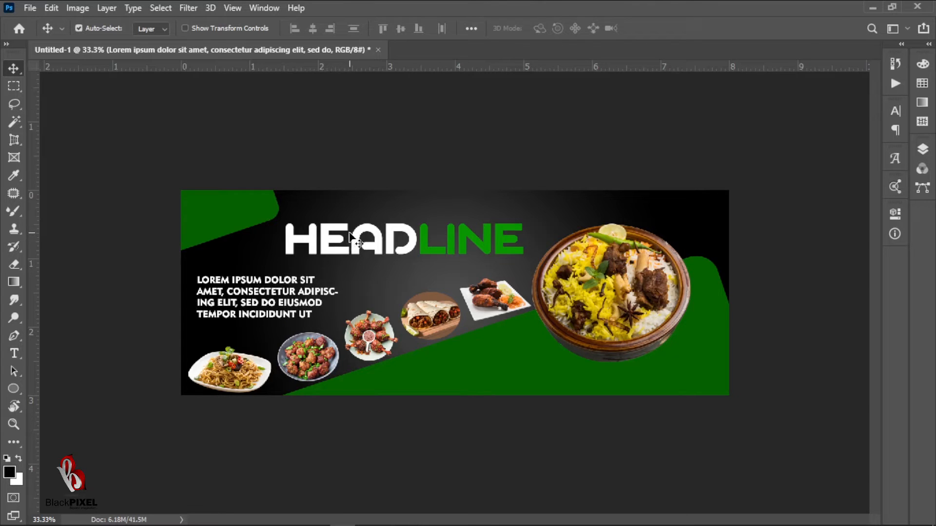
key("shift+Down")
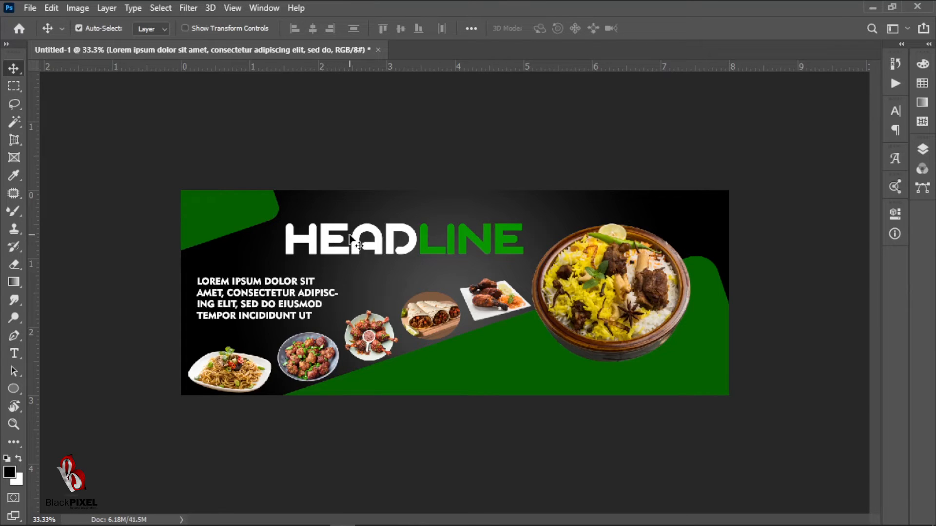
Step: Add the text "Order NOW" on the lower green shape beside the bowl, leaving room for a line beneath it
left_click(530, 257)
key("ctrl+plus")
key("t")
left_click(464, 405)
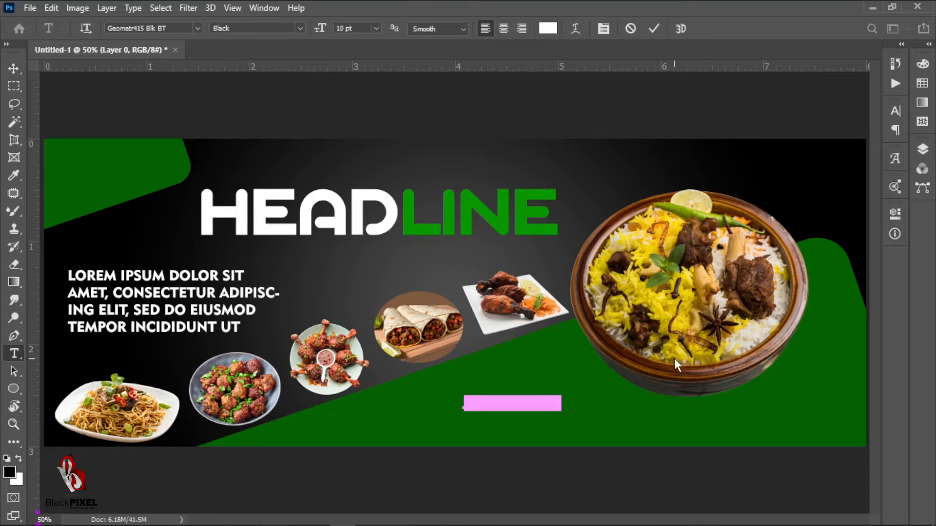
key("BackSpace")
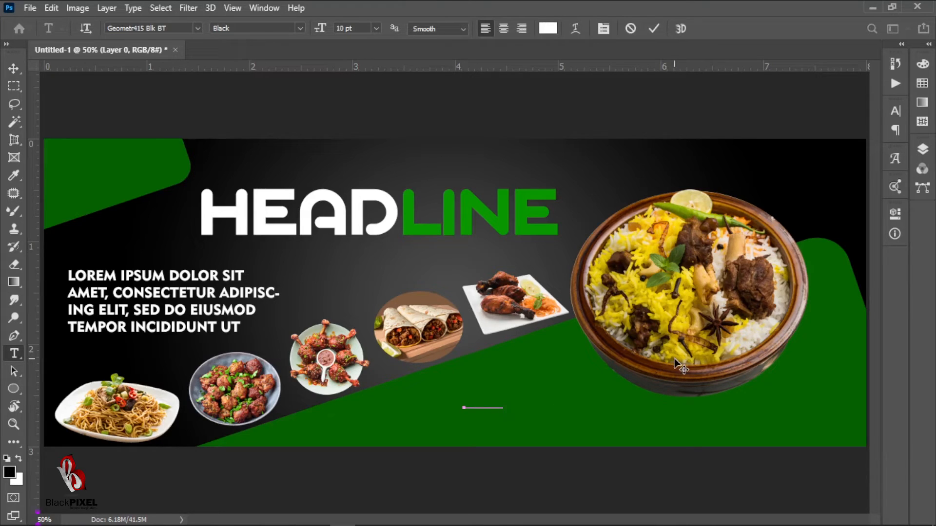
type("Order NOW")
key("ctrl+Return")
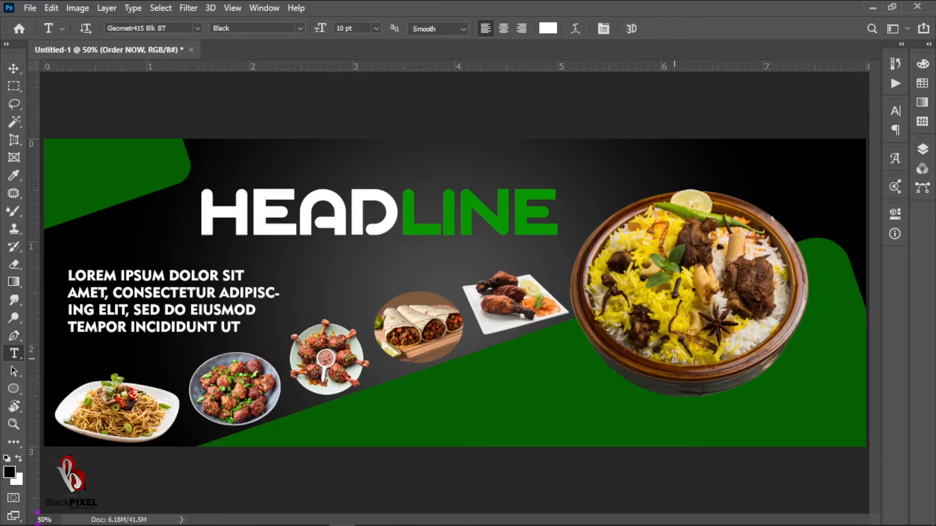
left_click_drag(535, 414, 539, 390)
Step: Add the placeholder phone number as a separate text line below ORDER NOW
left_click(463, 411)
type("123 123 1234")
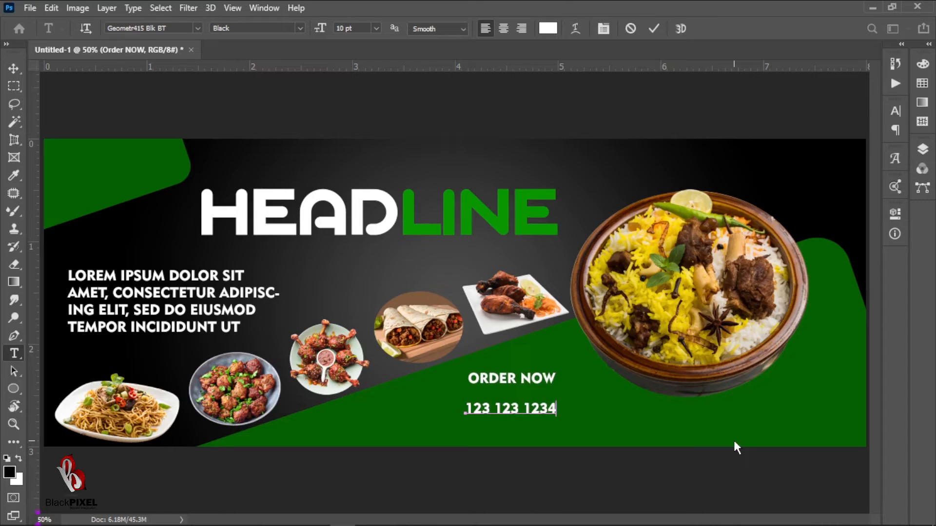
key("ctrl+Return")
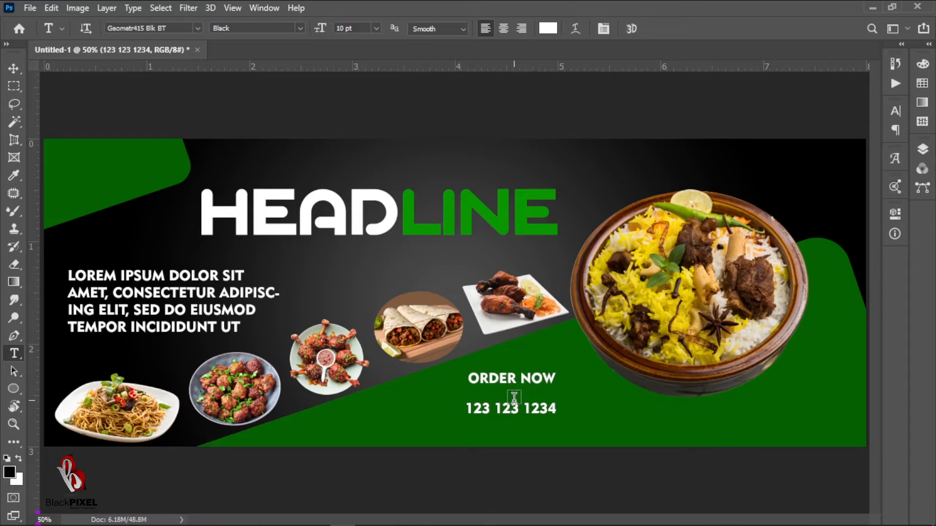
Step: Enlarge the phone number text and reposition both it and ORDER NOW slightly lower on the green shape
left_click(515, 398)
key("ctrl+a")
left_click_drag(321, 29, 322, 67)
left_click(653, 30)
key("v")
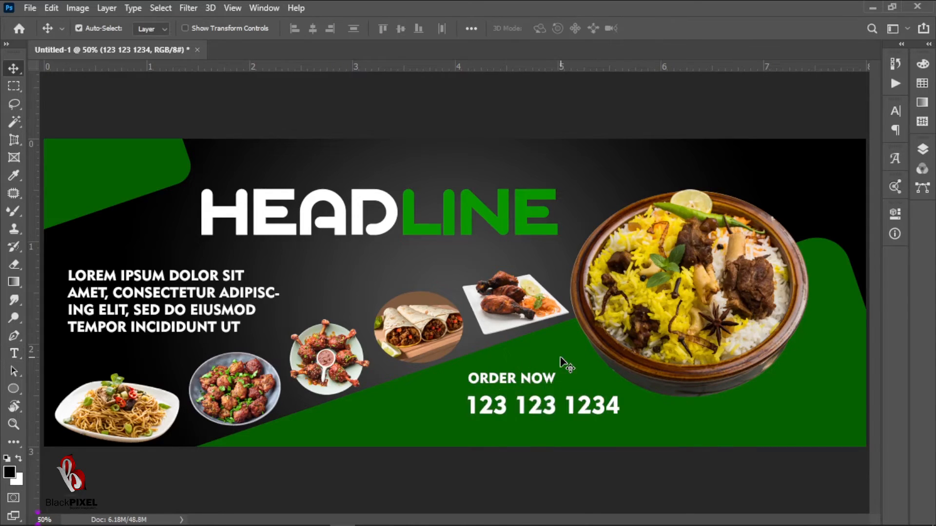
left_click_drag(529, 407, 516, 419)
left_click_drag(503, 381, 502, 387)
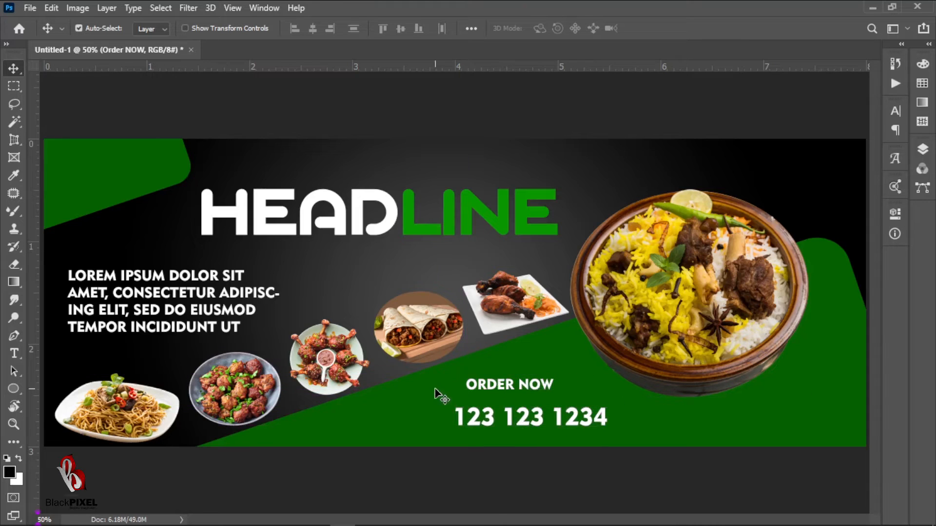
Step: Draw a 304 × 76 px rectangle around ORDER NOW and round all its corners to 38 px
left_click(14, 389)
right_click(13, 388)
left_click(40, 390)
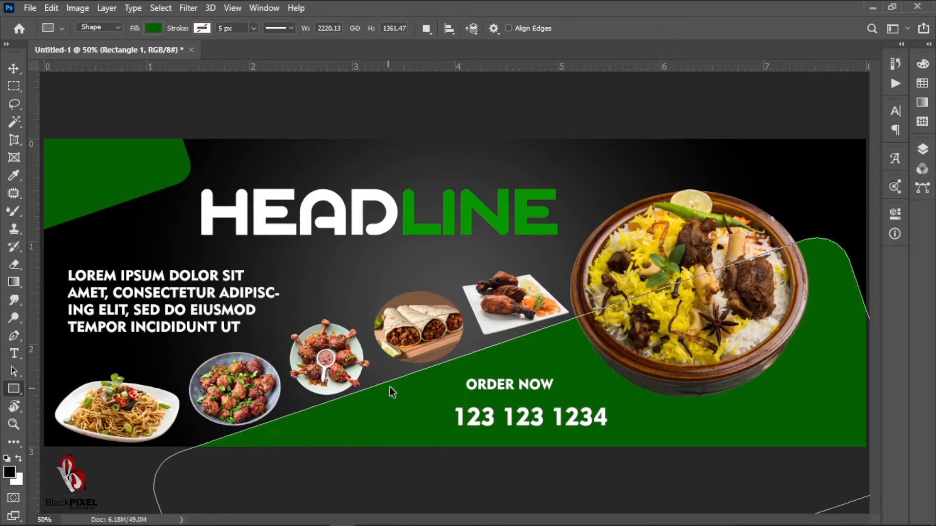
left_click_drag(456, 376, 560, 402)
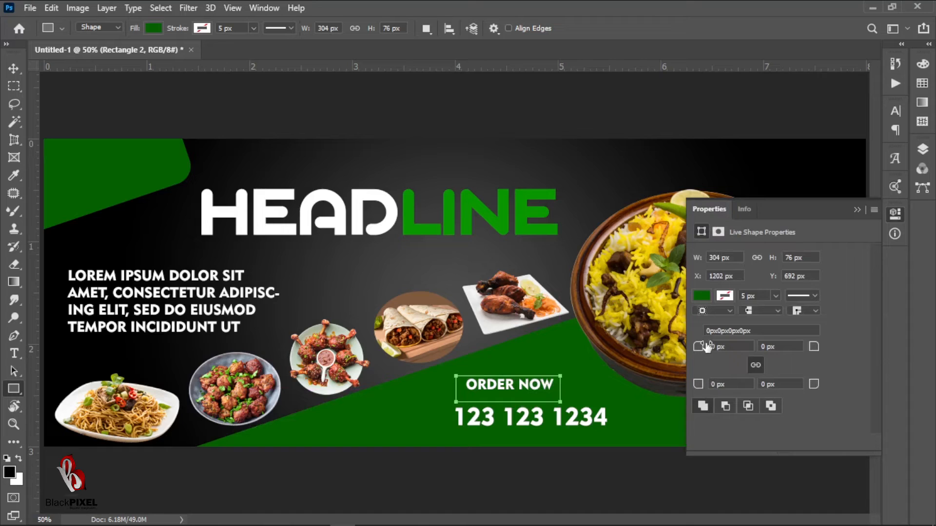
left_click_drag(706, 347, 725, 346)
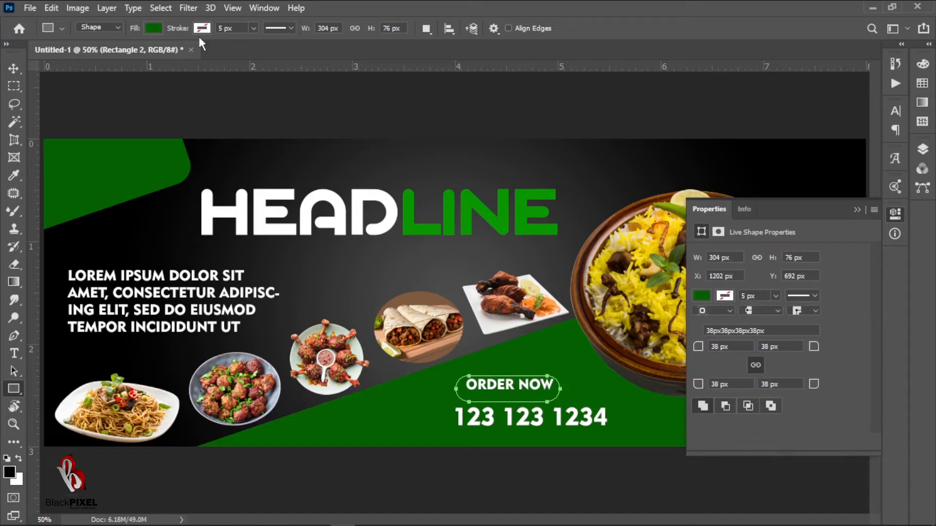
Step: Fill the rounded rectangle around ORDER NOW with white
left_click(14, 69)
left_click(700, 297)
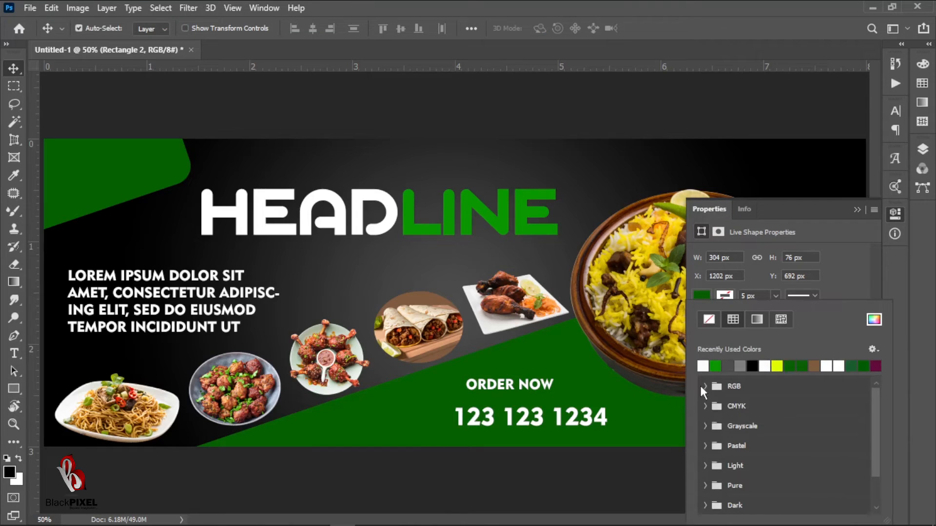
left_click(703, 366)
left_click(632, 286)
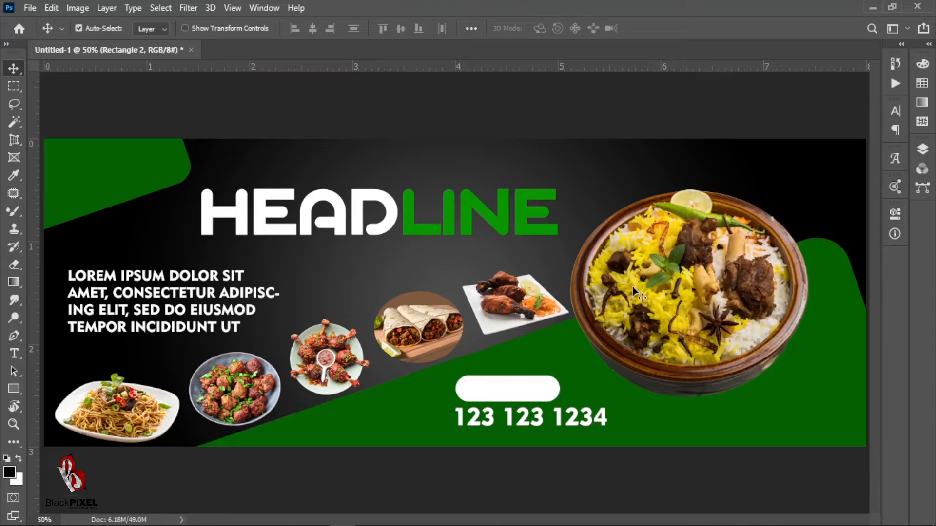
Step: Recolour the ORDER NOW text with the dark green sampled from the lower green shape
key("t")
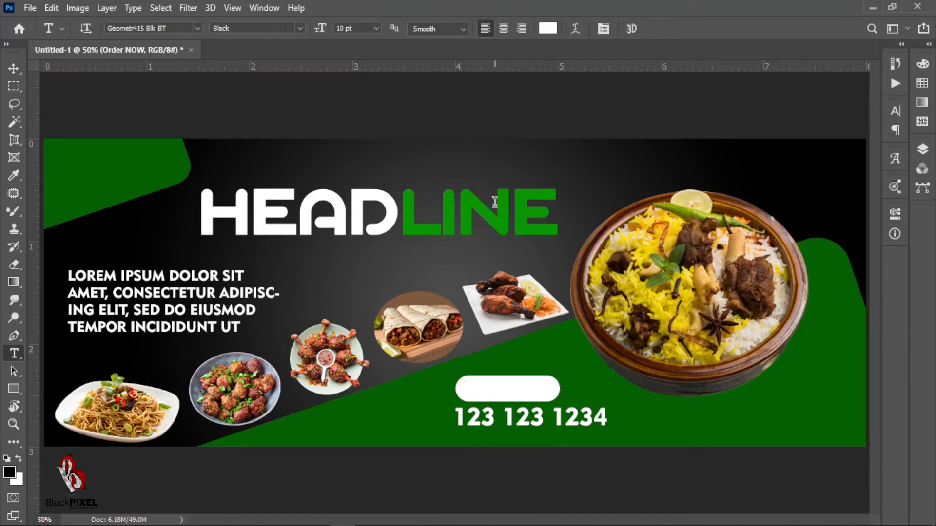
left_click(548, 29)
left_click(559, 347)
key("Return")
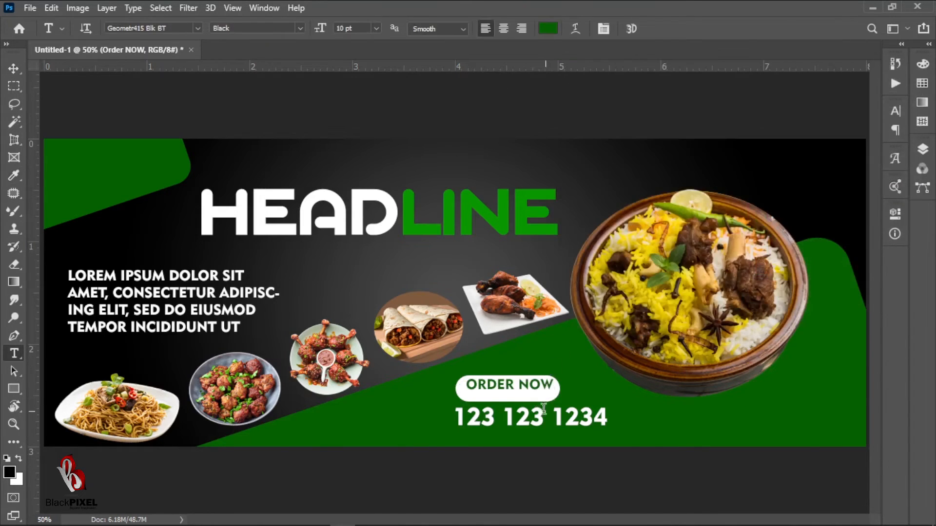
Step: Centre the ORDER NOW text inside its white rounded rectangle and select the two together
left_click(539, 409, "ctrl")
right_click(522, 384)
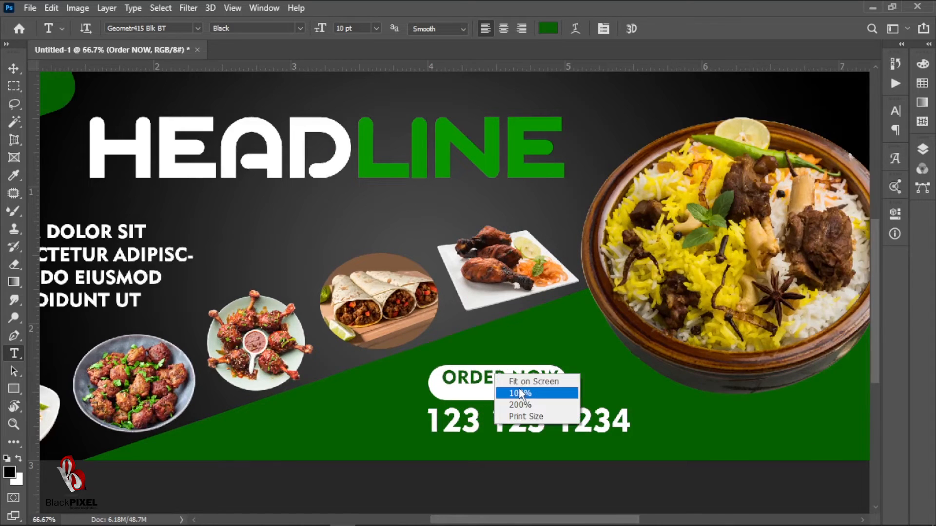
left_click(518, 388)
left_click_drag(590, 432, 561, 437)
left_click_drag(561, 434, 610, 439)
left_click(614, 435, "shift")
right_click(551, 429)
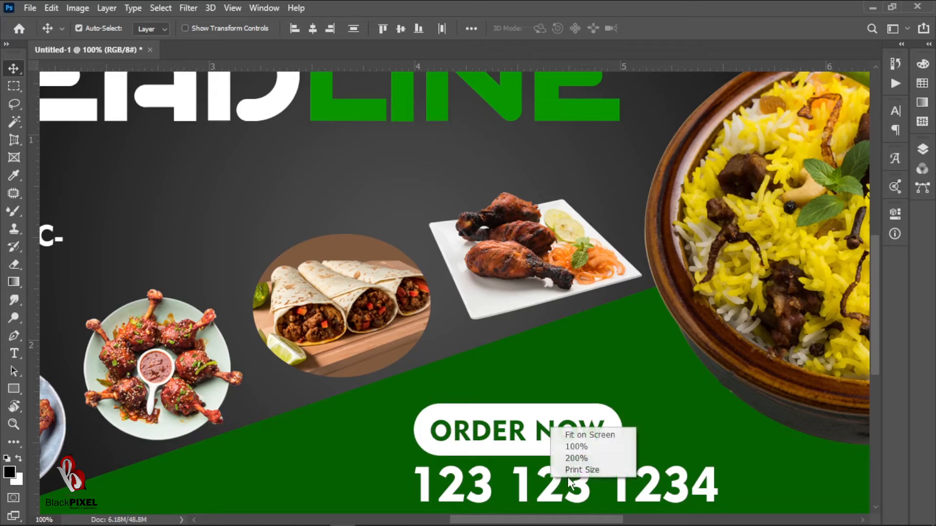
Step: Move the ORDER NOW button and the phone number together slightly to the right on the lower green shape
left_click(562, 446)
right_click(565, 454)
left_click(589, 463)
key("ctrl+t")
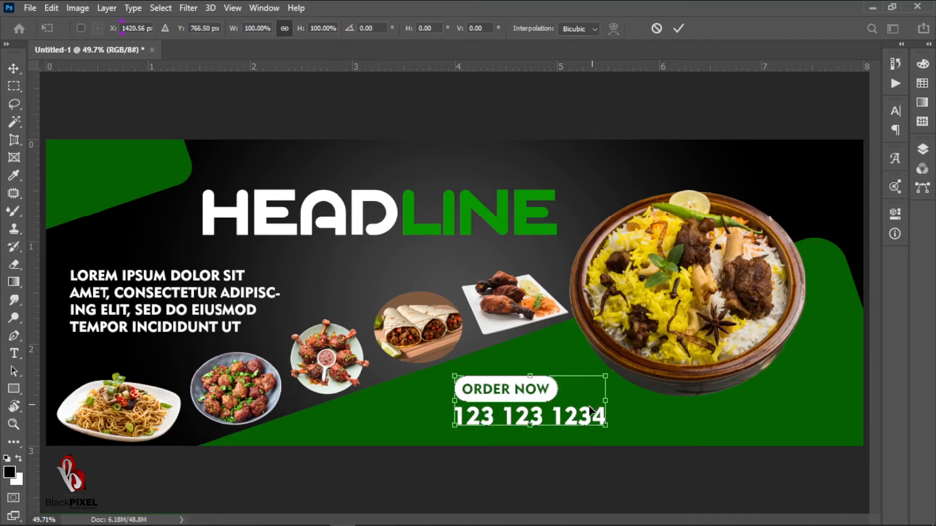
left_click_drag(604, 437, 611, 437)
key("Return")
left_click(633, 420)
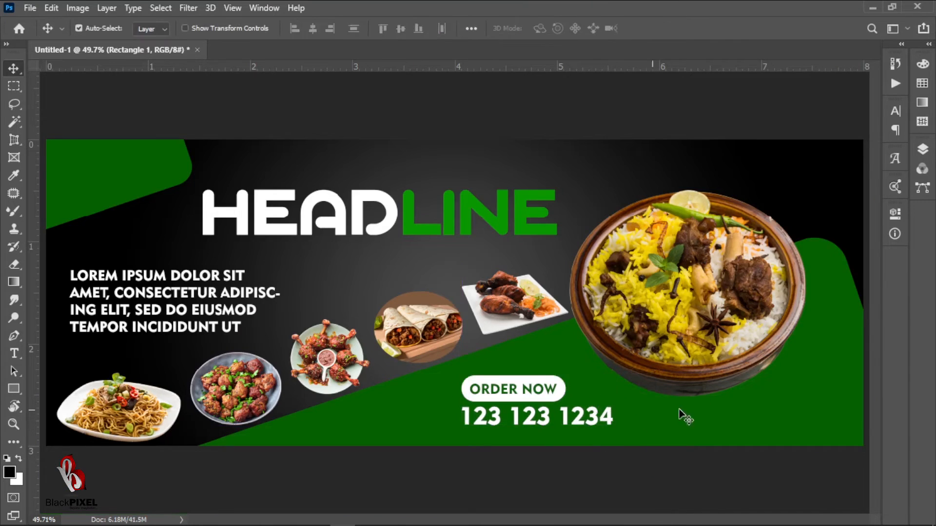
Step: Add the text FREE HOME DELIVERY on two lines beside the headline and centre-align it
key("t")
left_click(580, 193)
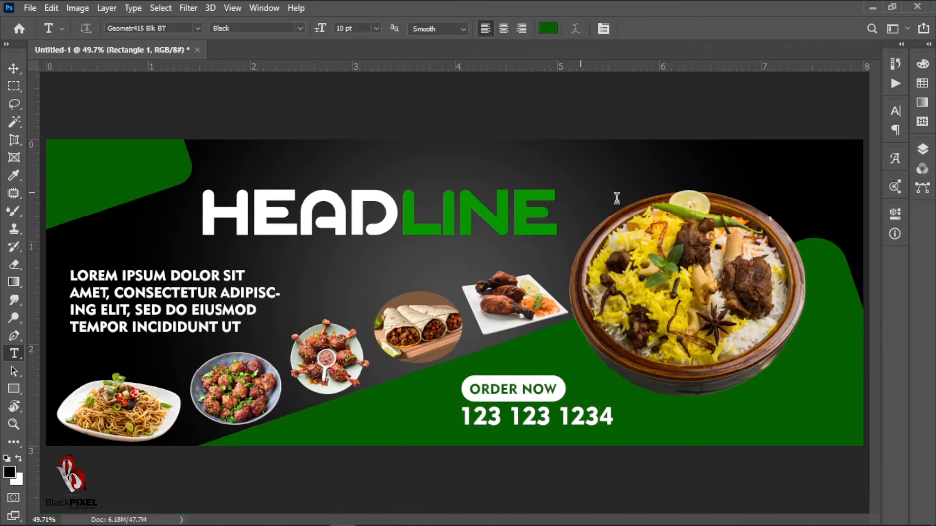
type("EE HOME")
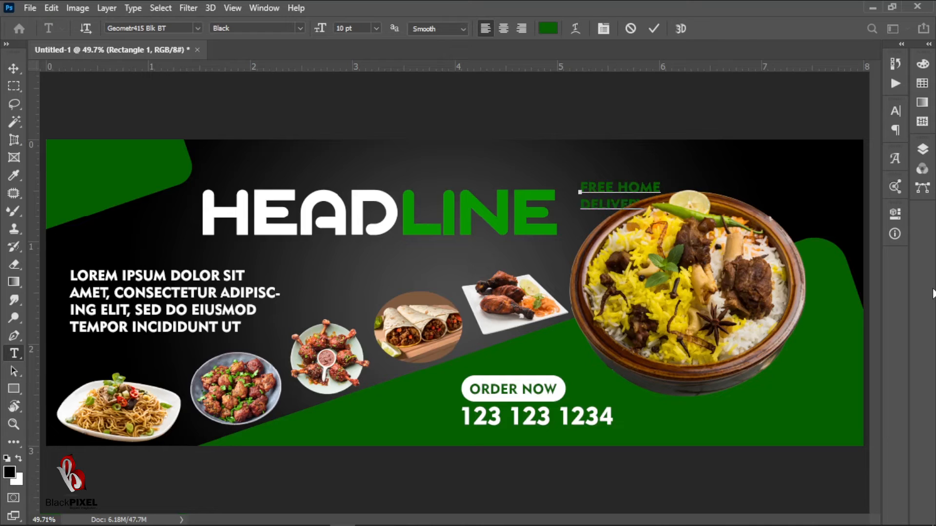
key("ctrl+a")
key("super+space")
key("ctrl+shift+c")
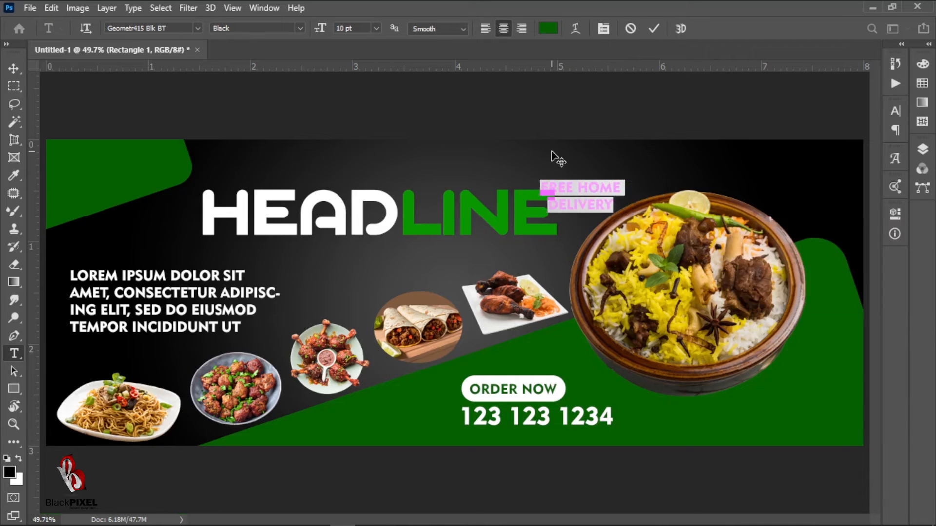
Step: Make the FREE HOME DELIVERY text white and move it to the lower-right corner of the banner, beneath the bowl
left_click(654, 28)
key("v")
left_click_drag(608, 207, 812, 404)
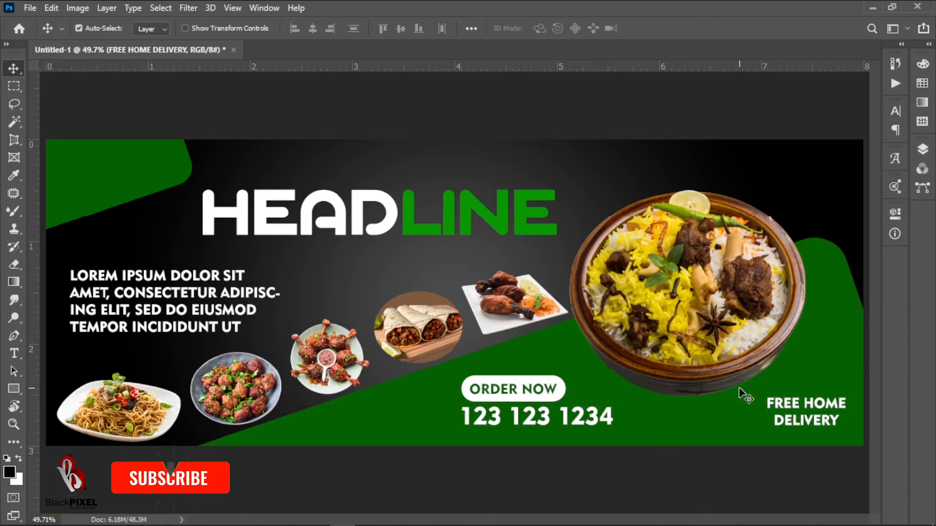
Step: Draw a 528 × 127 px rectangle behind FREE HOME DELIVERY, running past the banner's right edge, and fully round its corners
left_click(733, 409)
key("u")
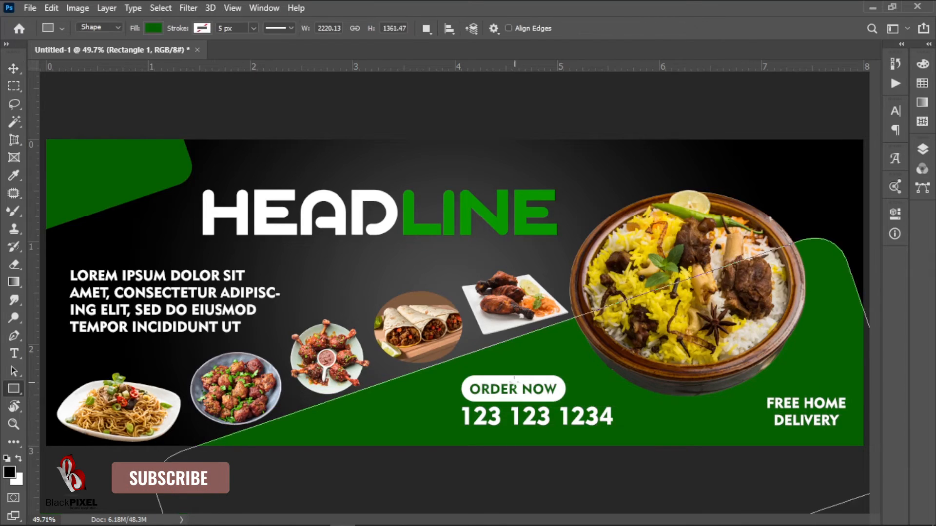
left_click_drag(752, 383, 868, 436)
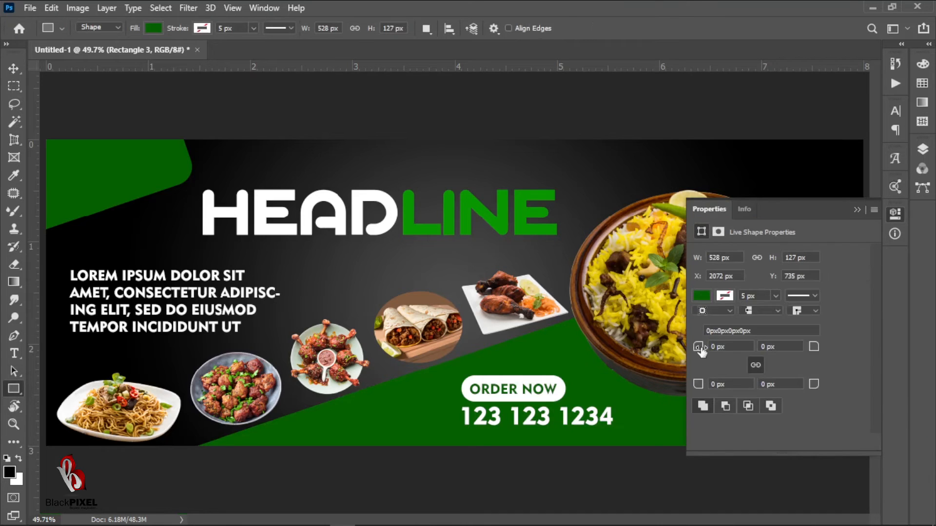
left_click_drag(701, 350, 855, 280)
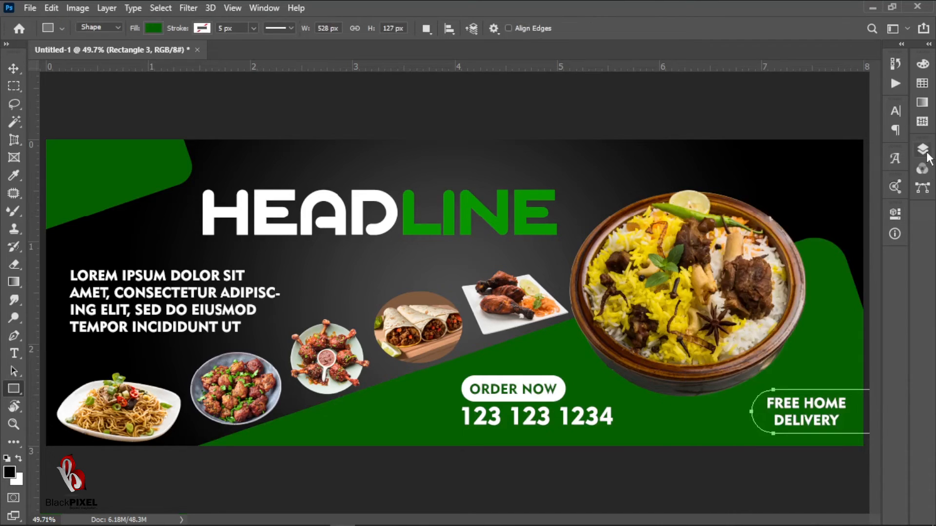
Step: Fill the rounded rectangle behind FREE HOME DELIVERY with a darker shade of green
left_click(922, 150)
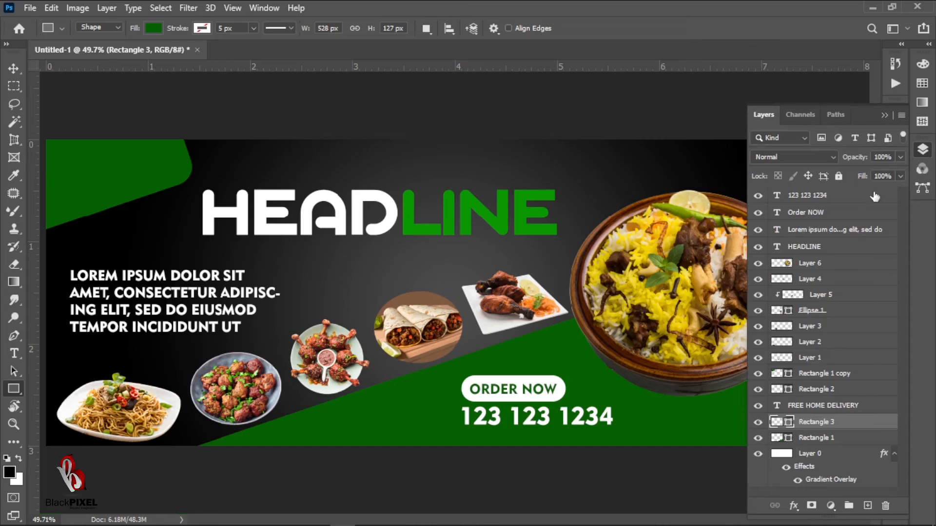
double_click(777, 422)
left_click_drag(744, 173, 745, 236)
left_click(883, 97)
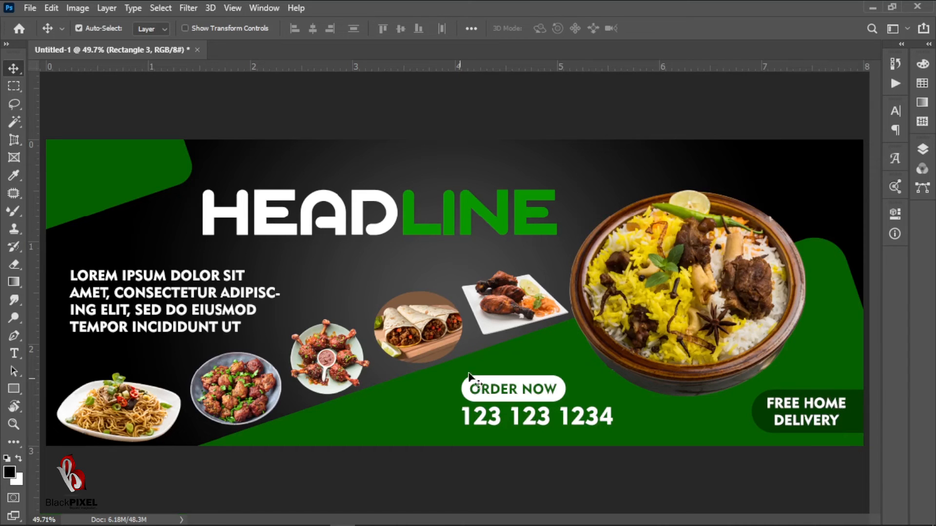
Step: Scale the LOREM IPSUM body text down to 8.81 pt
right_click(569, 317)
left_click(585, 323)
key("ctrl+minus")
key("ctrl+plus")
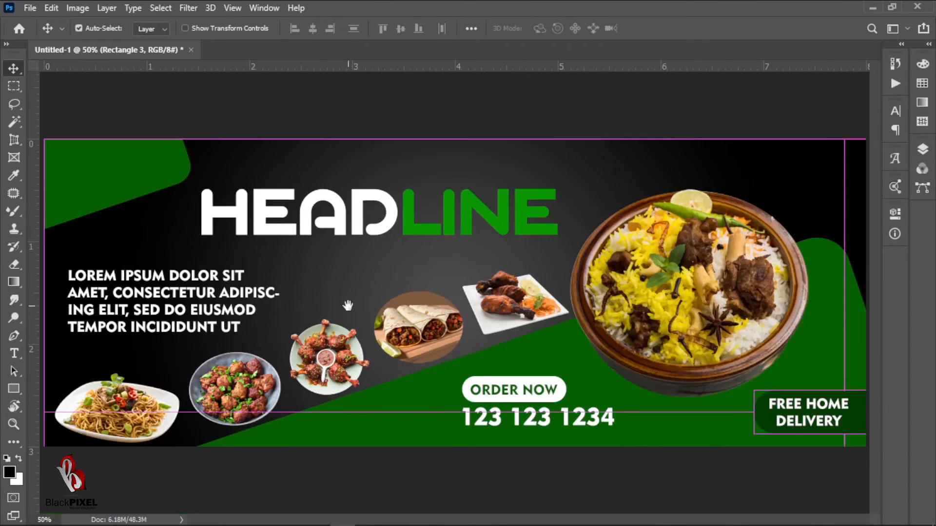
left_click(222, 305)
key("ctrl+t")
left_click_drag(283, 301, 222, 295)
key("Return")
Step: Increase the line spacing of the whole LOREM IPSUM paragraph slightly
key("t")
left_click_drag(198, 293, 191, 279)
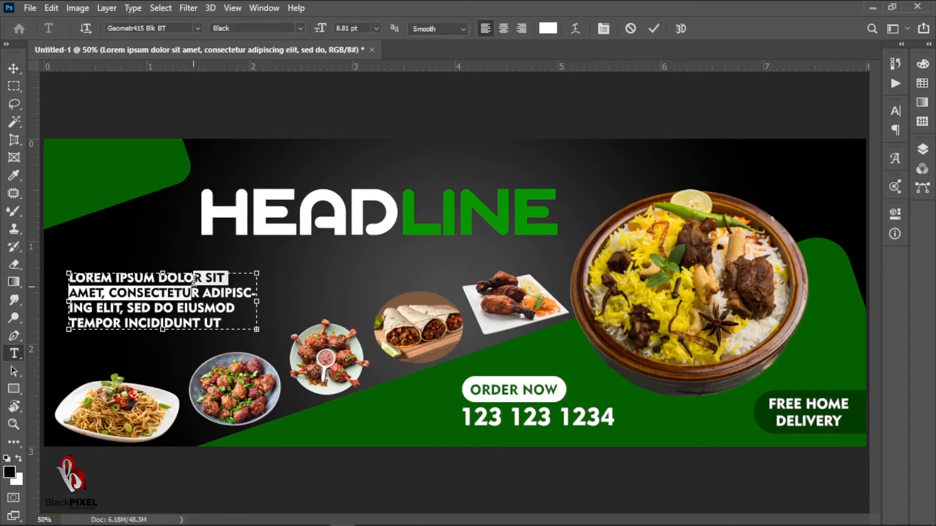
key("ctrl+a")
key("ctrl+alt+Down")
key("ctrl+alt+Down")
key("alt+Up")
key("alt+Up")
key("alt+Up")
key("alt+Up")
key("alt+Up")
key("alt+Up")
key("alt+Up")
key("alt+Up")
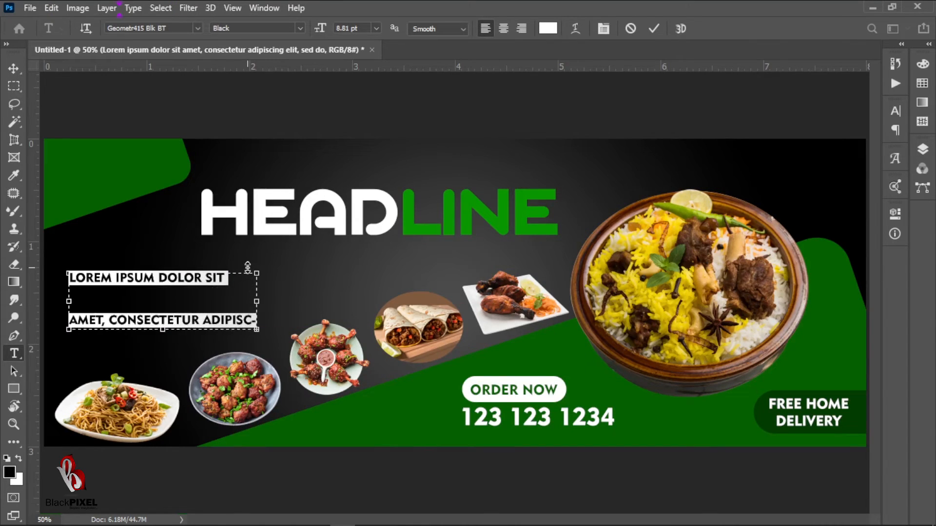
key("alt+Up")
key("alt+Up")
key("alt+Up")
key("alt+Up")
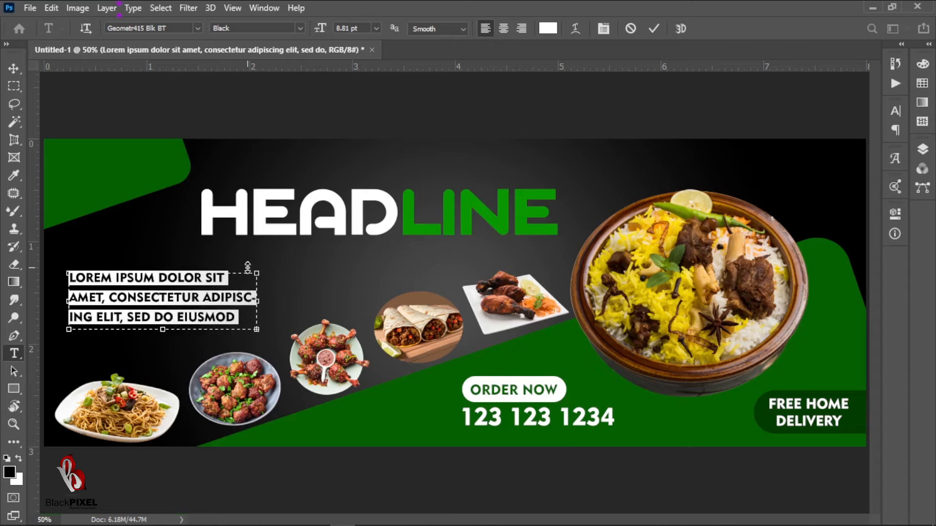
key("ctrl+Return")
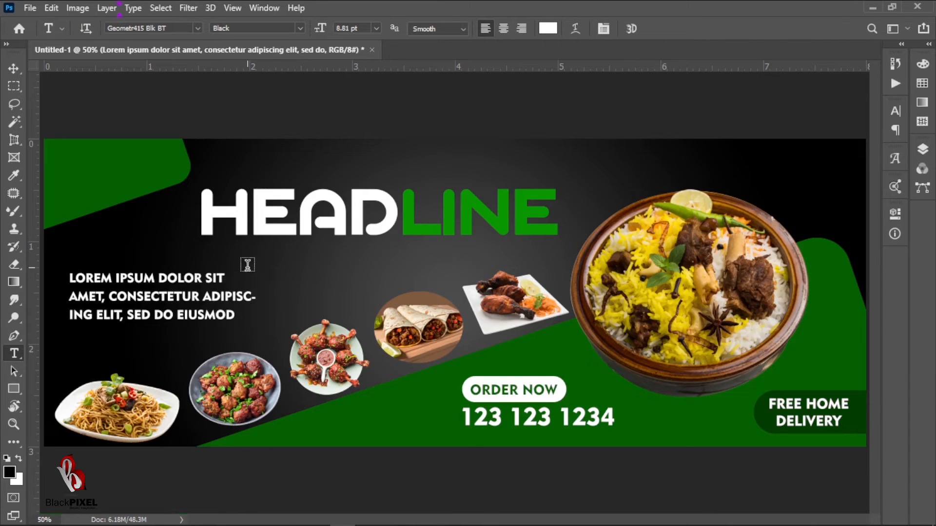
Step: Extend the LOREM IPSUM text box downward so that its fourth line fits
left_click(202, 297)
left_click_drag(158, 335, 156, 350)
left_click(653, 29)
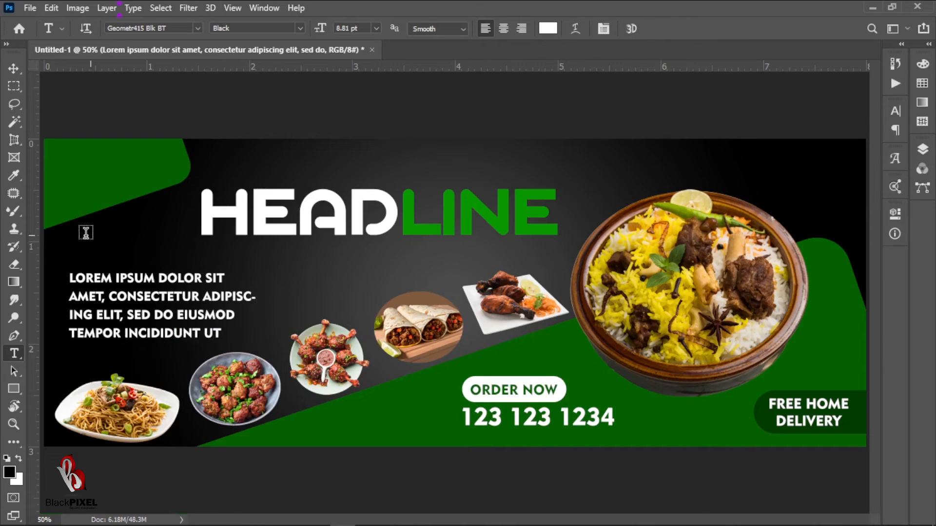
Step: Add the centred two-line text LOGO HERE in white at 10 pt and position it inside the upper-left green shape
left_click(105, 175)
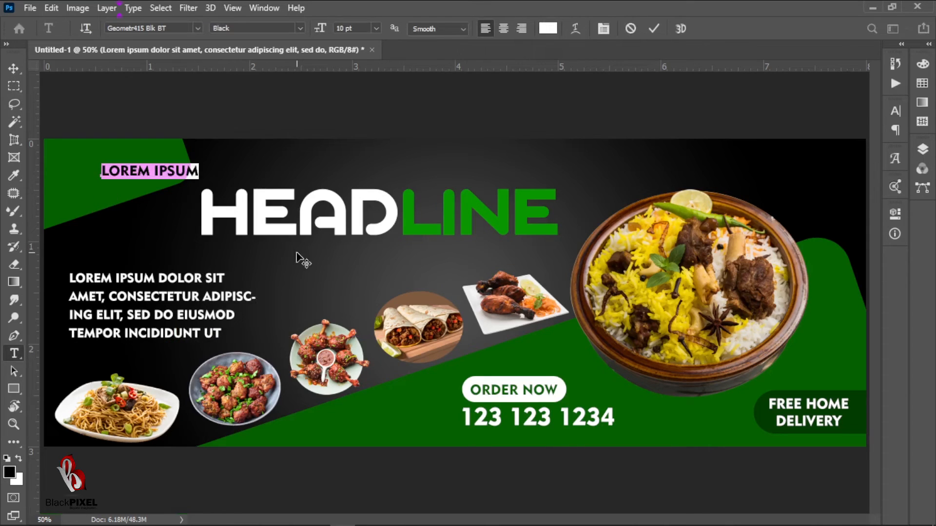
key("BackSpace")
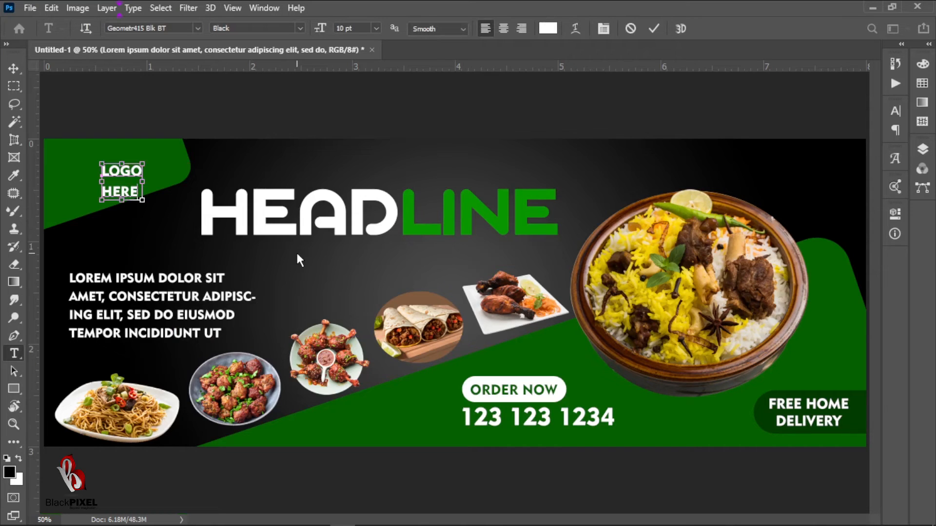
key("ctrl+a")
key("ctrl+shift+c")
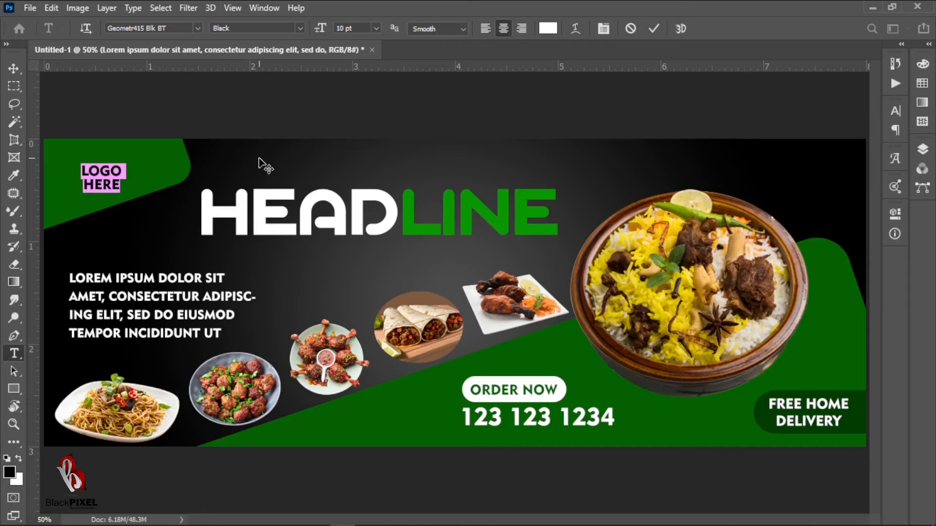
key("ctrl+Return")
key("v")
left_click_drag(100, 172, 91, 164)
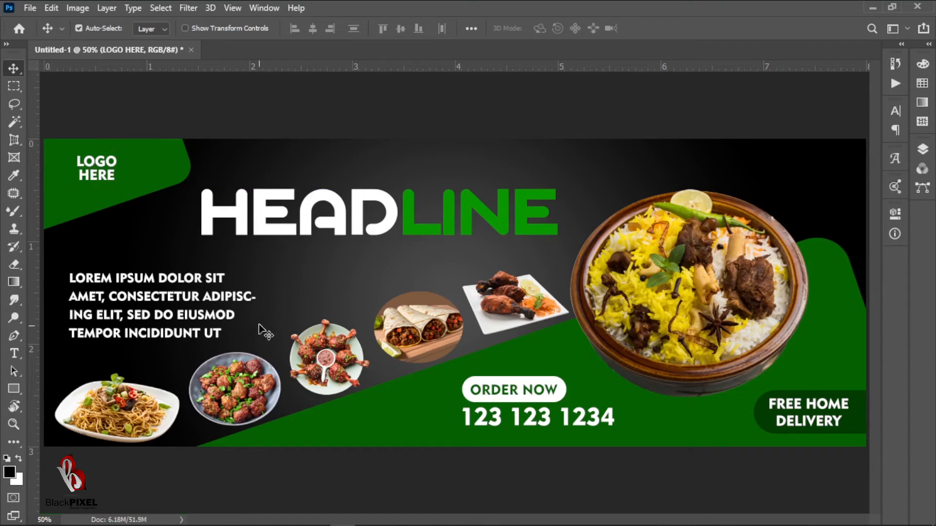
Step: Open social-media-icon.psd and bring its Facebook, Instagram and Twitter icons into the banner above the headline layer
left_click(549, 207)
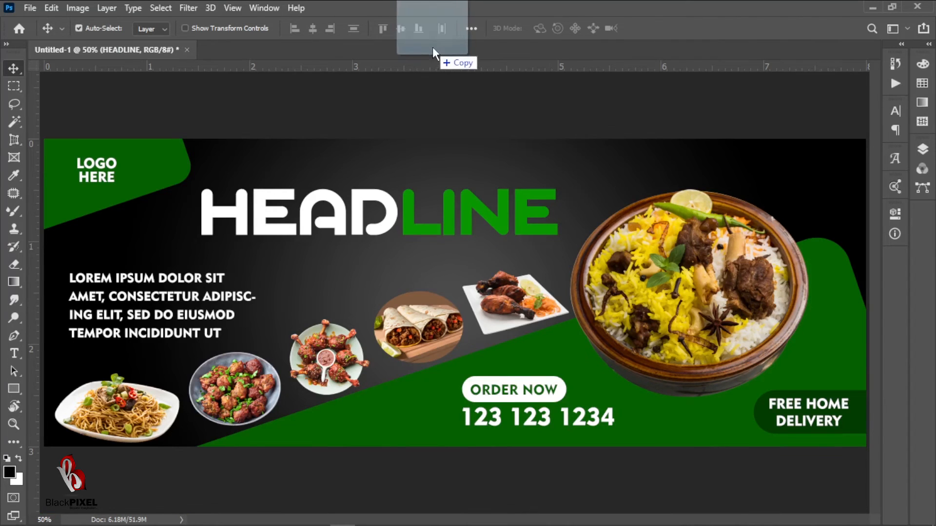
left_click_drag(432, 49, 432, 49)
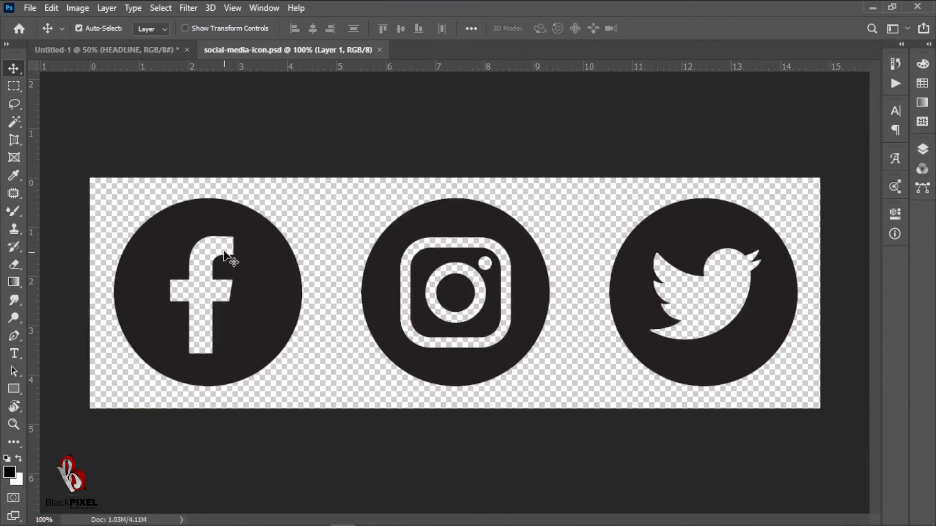
left_click_drag(689, 215, 461, 207)
Step: Shrink the three social media icons and place them in the banner's upper-right corner
key("ctrl+t")
left_click_drag(314, 267, 829, 174)
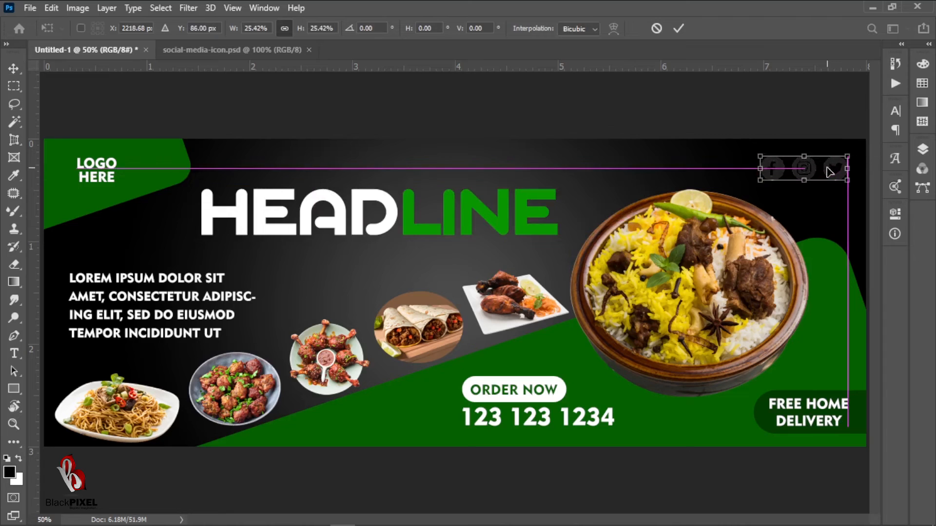
key("Return")
key("ctrl+t")
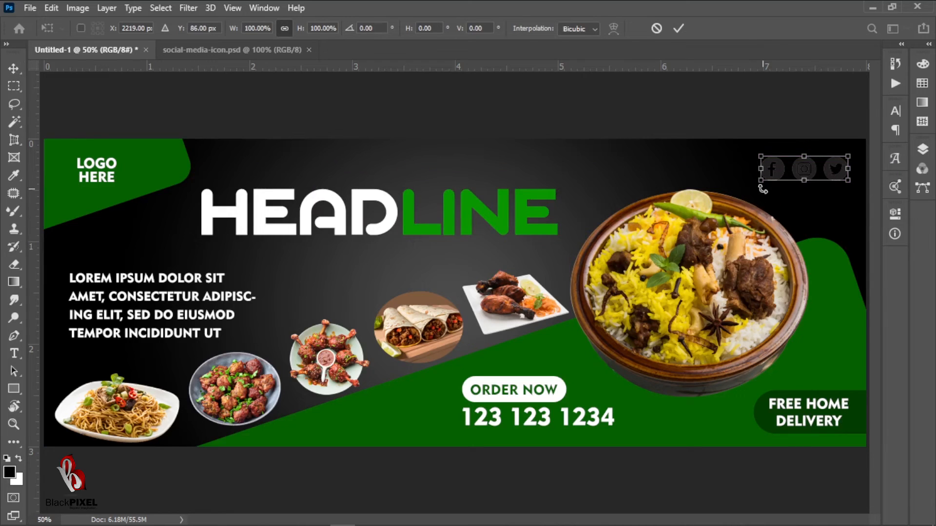
left_click_drag(762, 189, 785, 181)
key("Return")
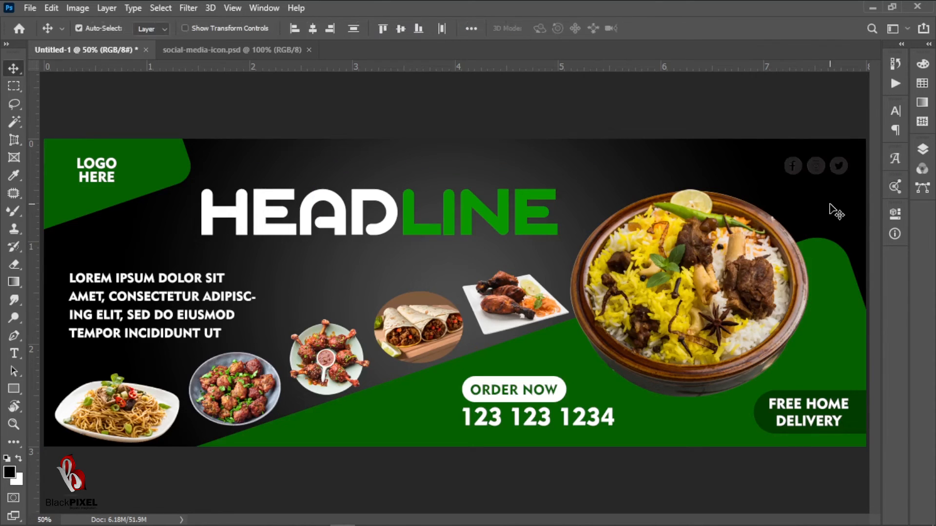
Step: Apply a Color Overlay to the social media icons, using the bright green sampled from LINE in the headline
left_click(106, 8)
mouse_move(244, 146)
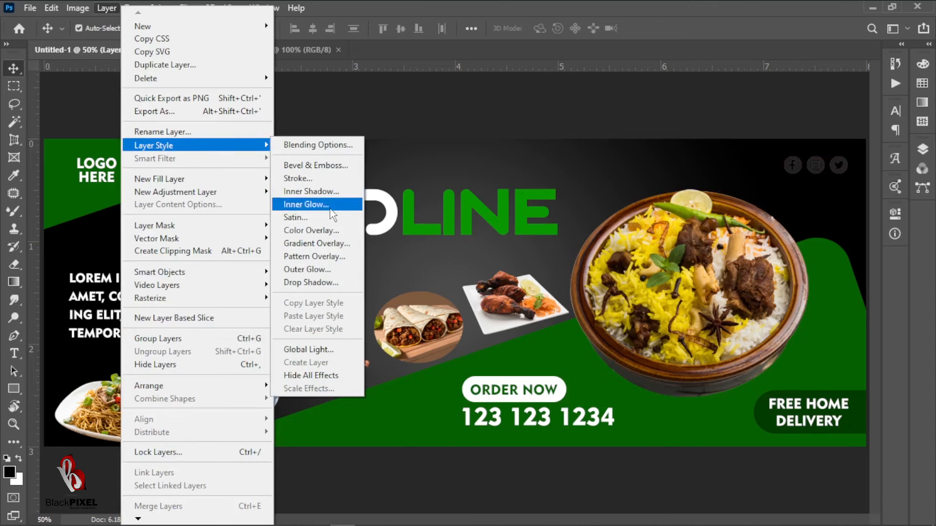
left_click(332, 230)
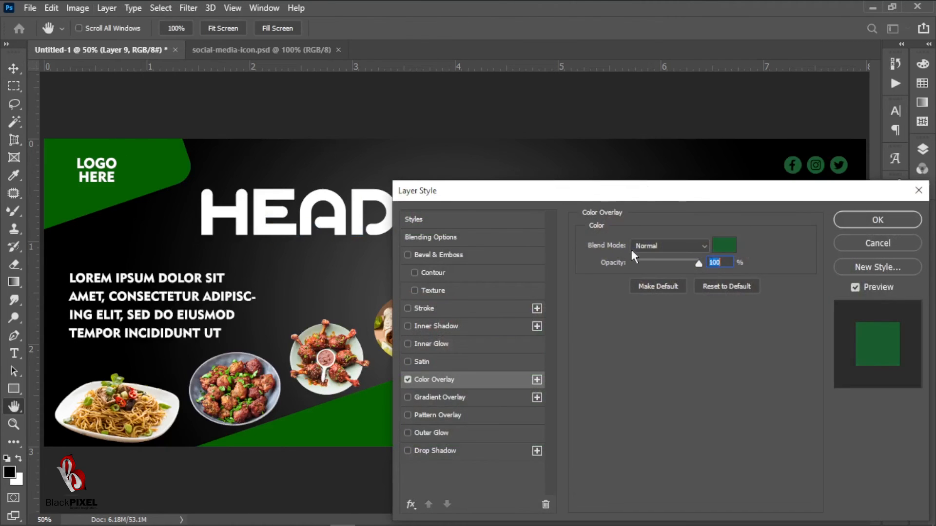
left_click_drag(700, 195, 622, 291)
left_click(652, 337)
left_click(504, 211)
key("Return")
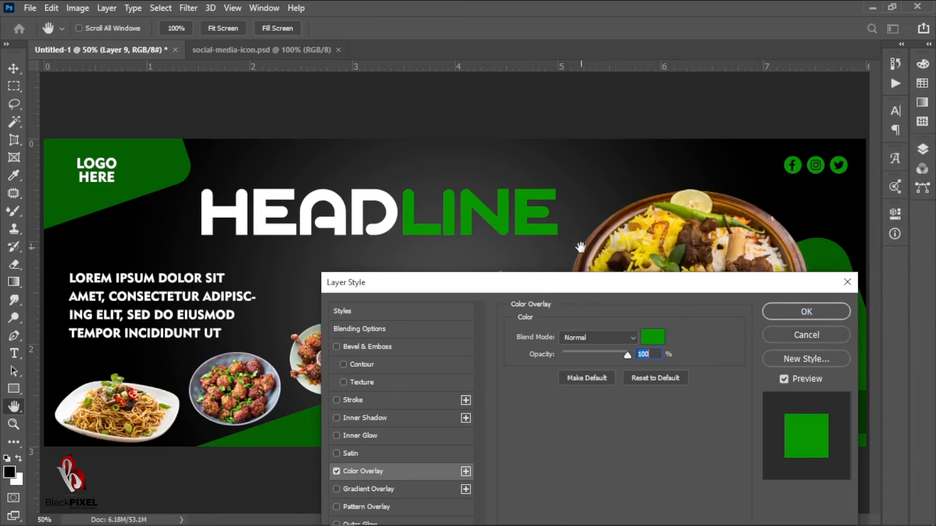
key("Return")
Step: Apply an Inner Bevel to the large lower green shape with size 92 px and soften 9 px
key("v")
left_click(106, 8)
mouse_move(177, 152)
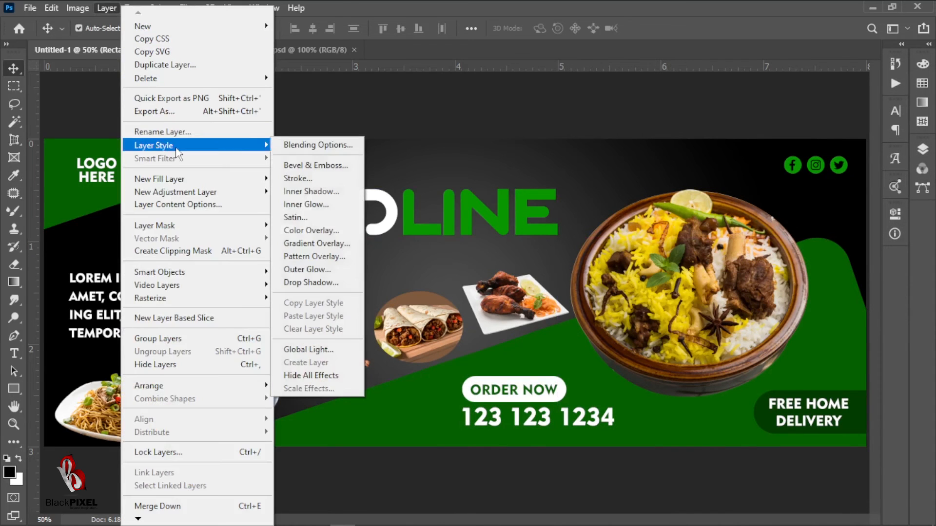
left_click(316, 165)
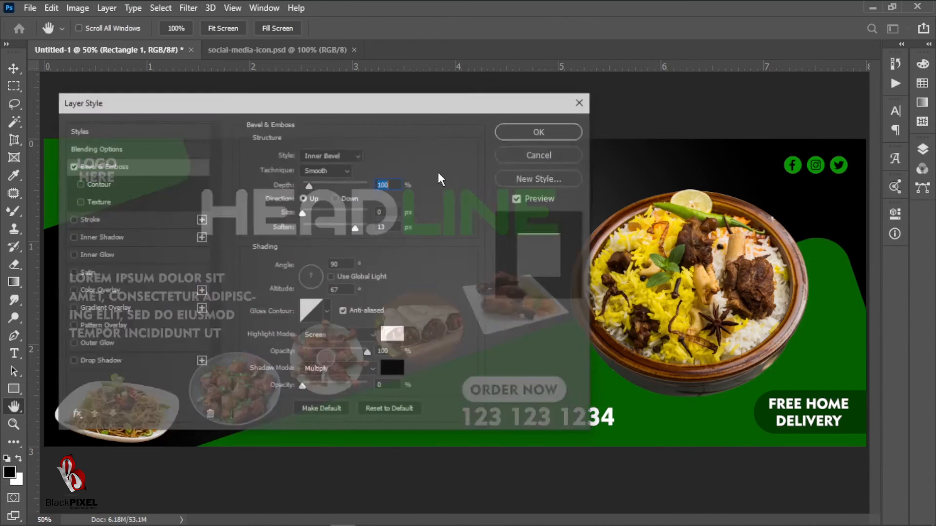
left_click_drag(423, 110, 386, 82)
left_click_drag(266, 185, 478, 172)
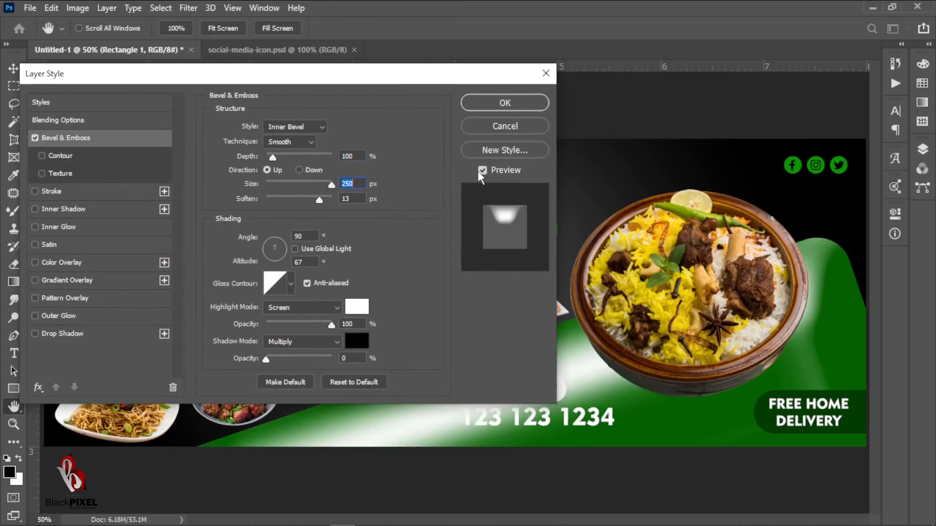
mouse_move(320, 201)
left_mouse_down()
mouse_move(293, 205)
mouse_move(342, 197)
mouse_move(280, 218)
mouse_move(313, 217)
left_mouse_up()
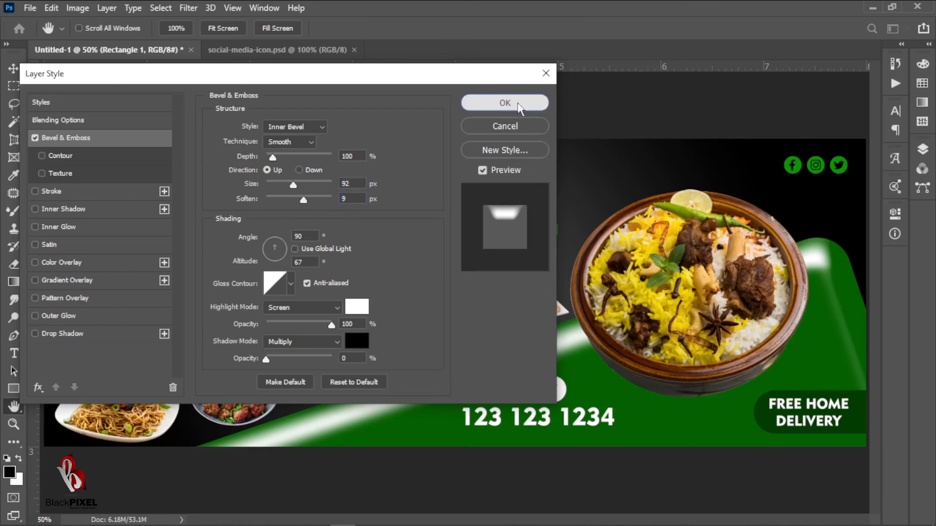
left_click(518, 103)
Step: Duplicate the biryani bowl layer and squash the copy to about 34% height at the bowl's base
left_click(646, 286, "ctrl")
key("ctrl+j")
key("ctrl+t")
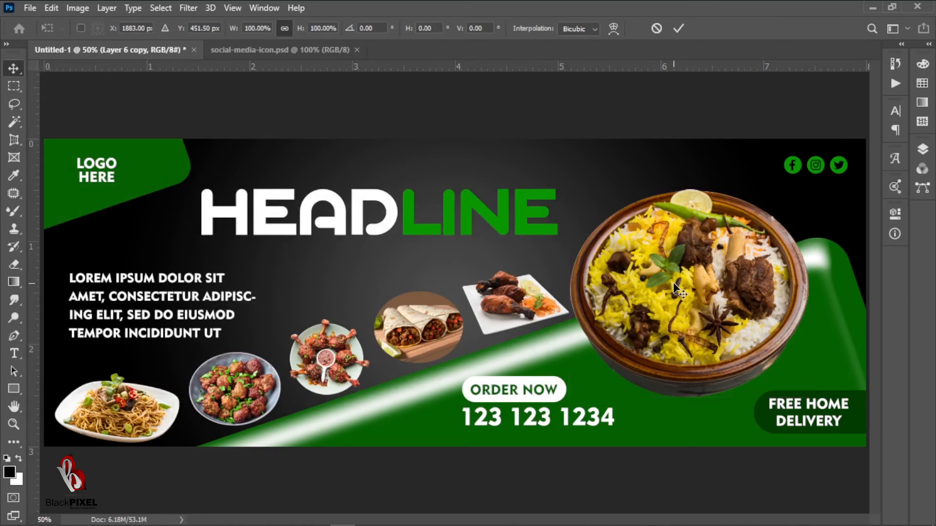
left_click_drag(689, 192, 690, 323)
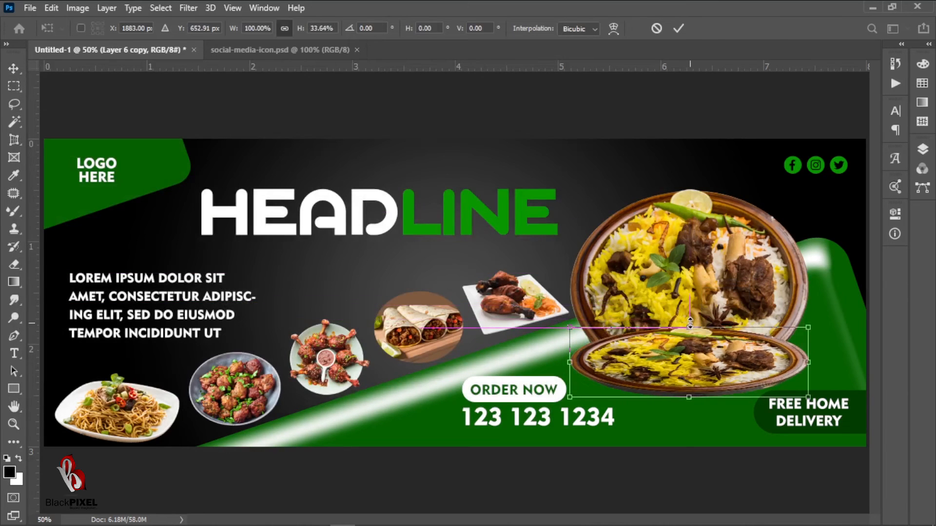
key("Return")
Step: Apply a Color Overlay in black (000000) to the flattened bowl copy
left_click(133, 8)
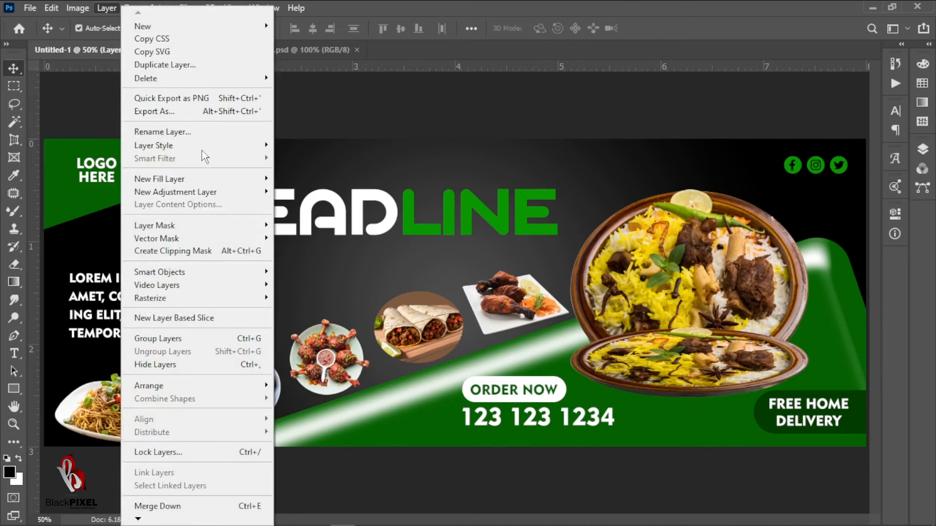
mouse_move(202, 146)
left_click(353, 236)
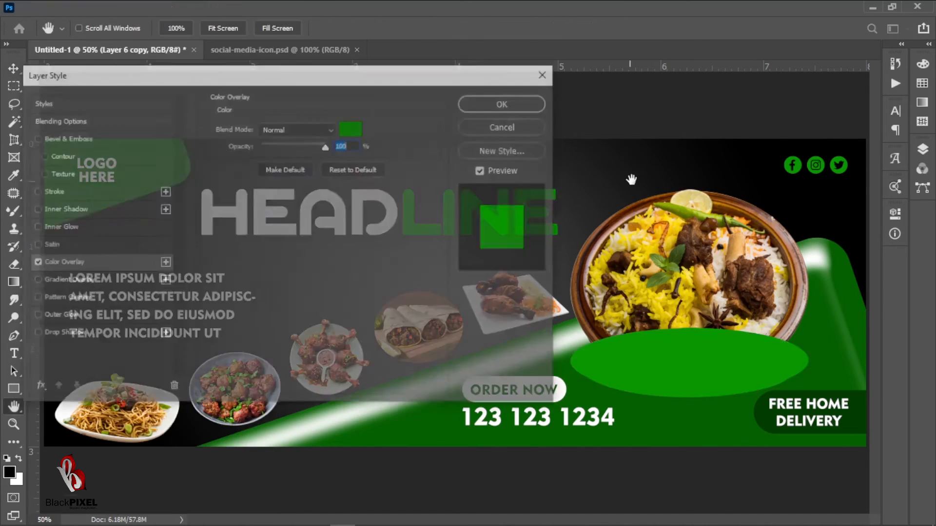
left_click(347, 131)
type("000000")
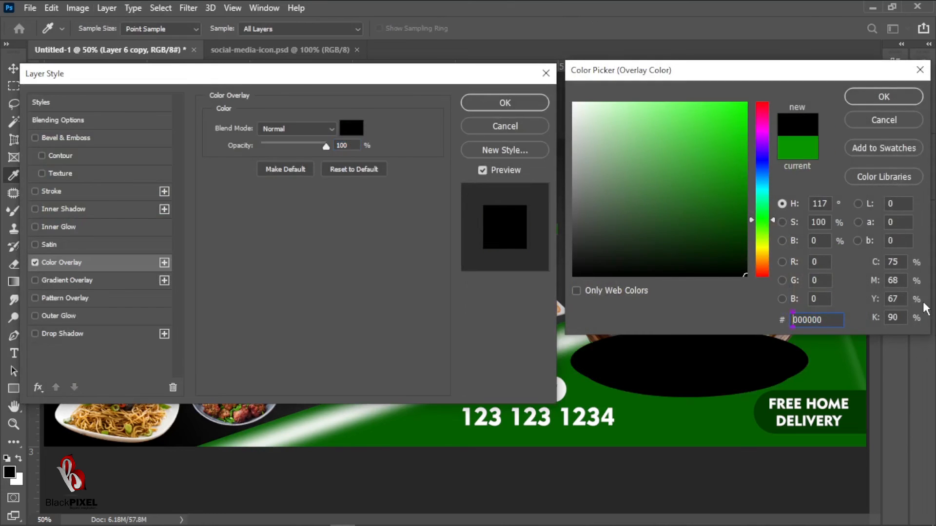
left_click(882, 97)
left_click(505, 103)
Step: Apply a Gaussian Blur with a 45.6 pixel radius to the black bowl copy to form a soft shadow
left_click(188, 7)
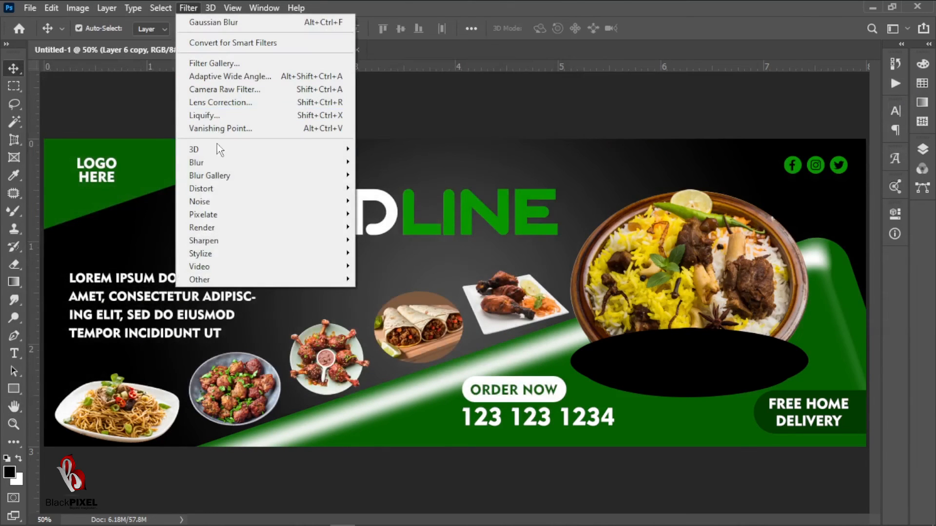
mouse_move(286, 165)
left_click(385, 214)
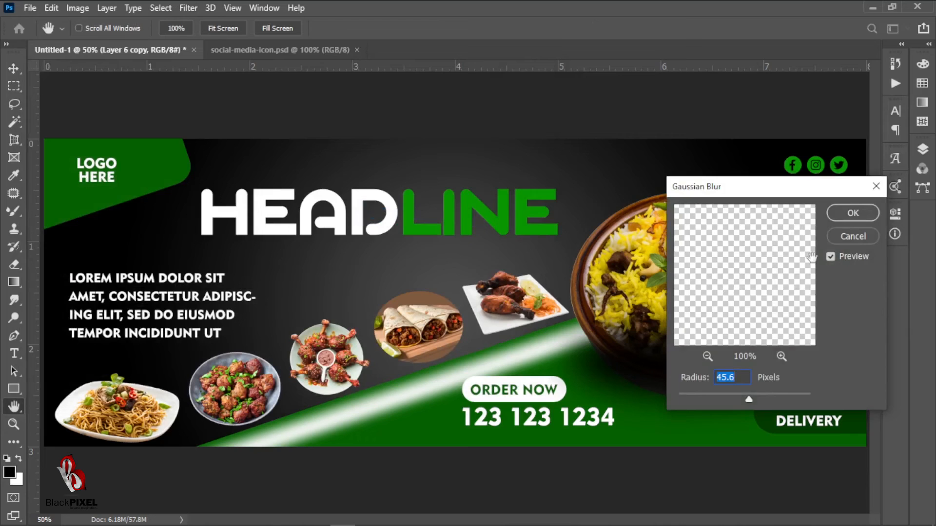
left_click(856, 214)
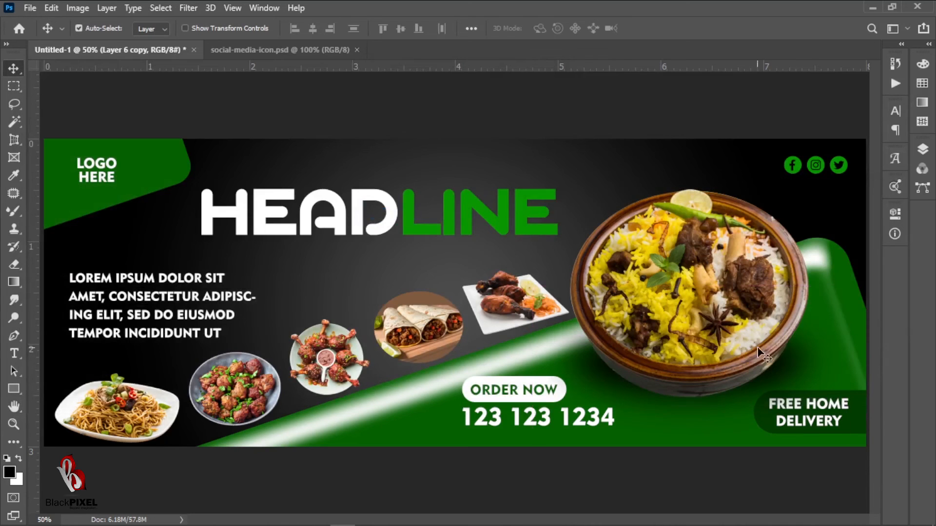
Step: Stretch the blurred shadow slightly in height and width so it spreads further around the bowl's base
key("ctrl+t")
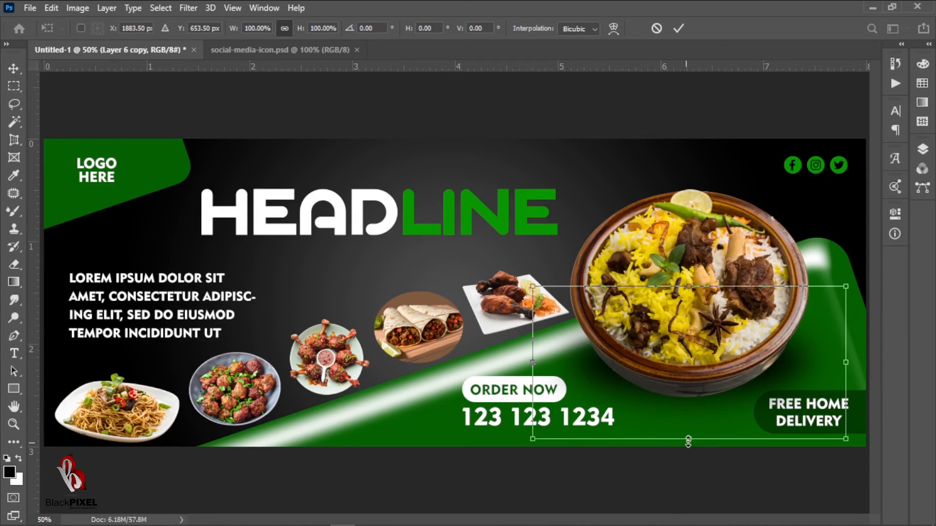
left_click_drag(689, 441, 688, 449)
left_click_drag(689, 287, 697, 274)
left_click_drag(845, 360, 859, 360)
left_click_drag(698, 273, 698, 267)
key("Return")
right_click(574, 327)
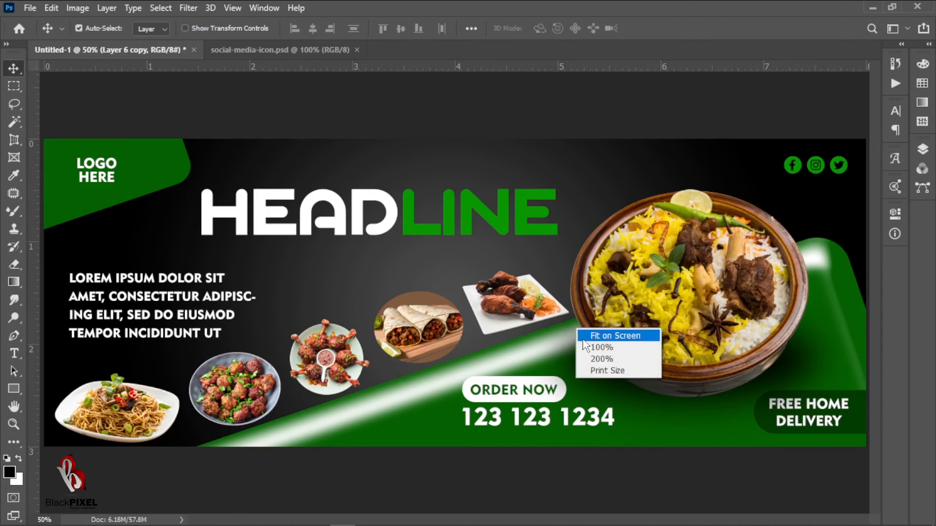
left_click(579, 331)
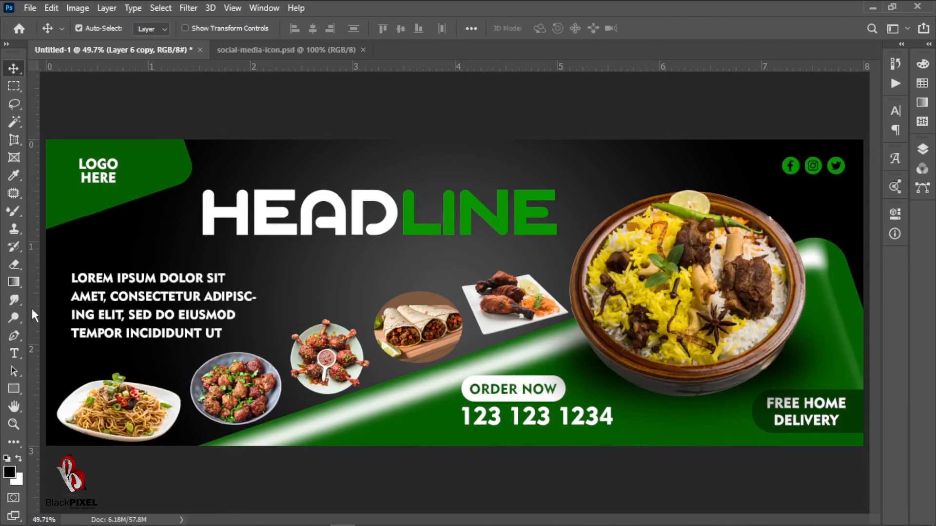
Step: Draw a 573 × 11 px rectangle as an underline beneath HEAD, fill it bright green and nudge it slightly down
left_click(11, 391)
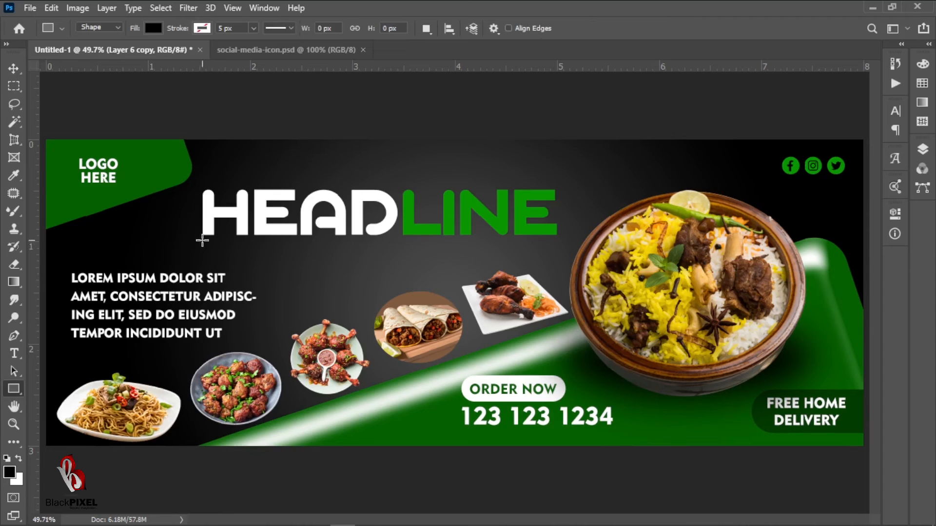
left_click_drag(202, 240, 397, 244)
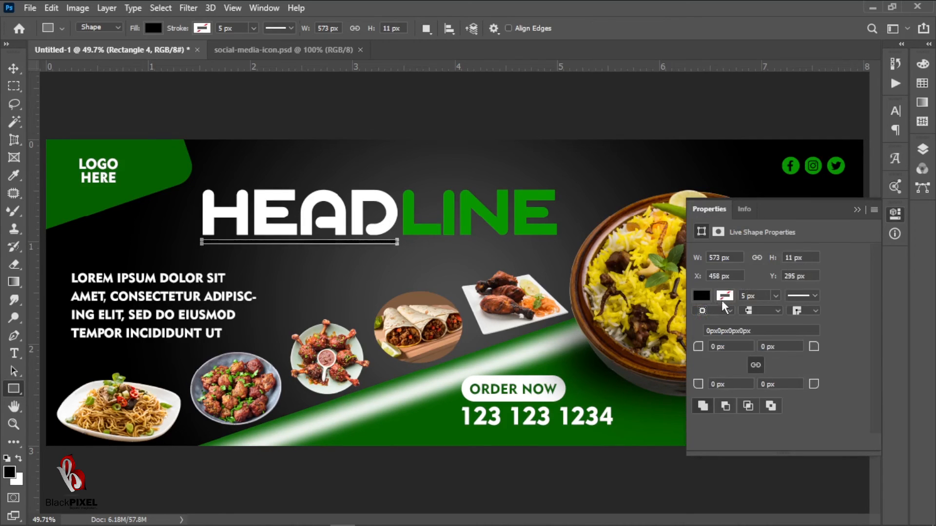
left_click(702, 295)
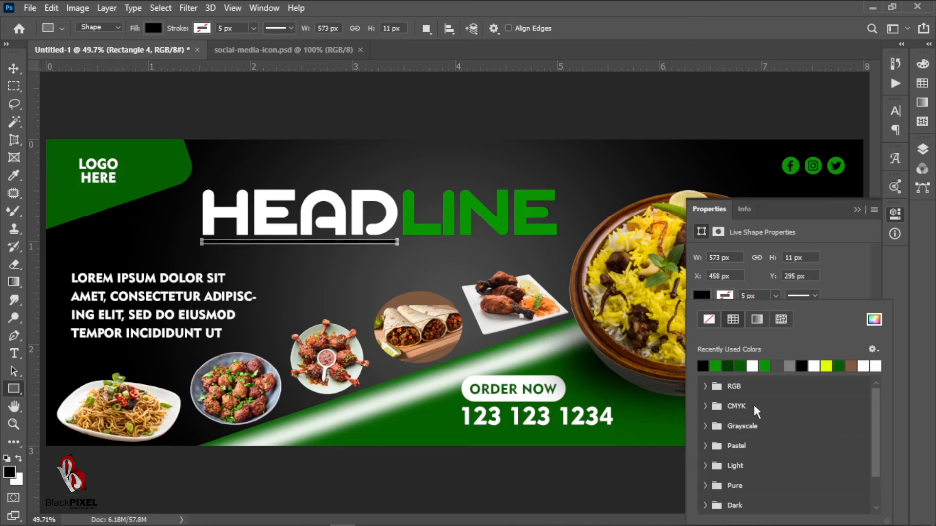
left_click(718, 366)
left_click(13, 67)
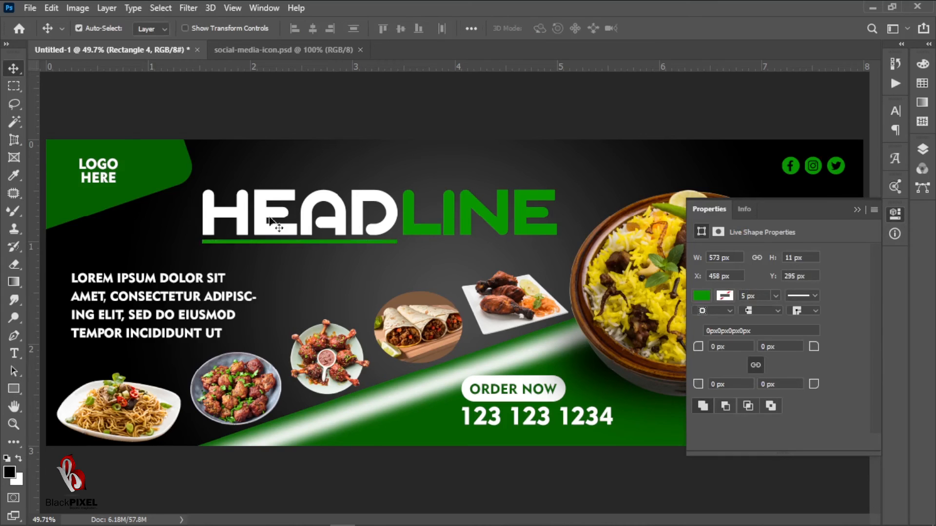
key("Down")
key("Down")
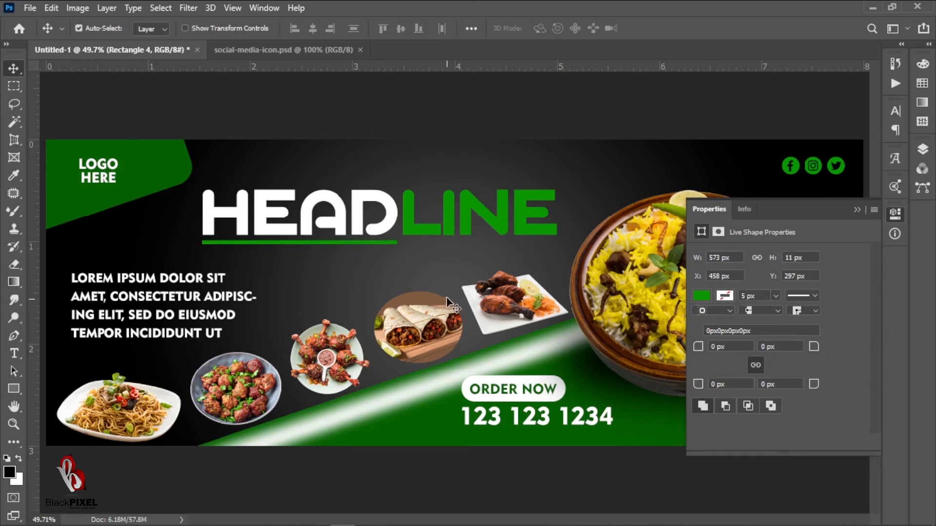
key("Down")
left_click(723, 207)
left_click_drag(496, 327, 408, 279)
key("ctrl+minus")
key("ctrl+minus")
right_click(529, 272)
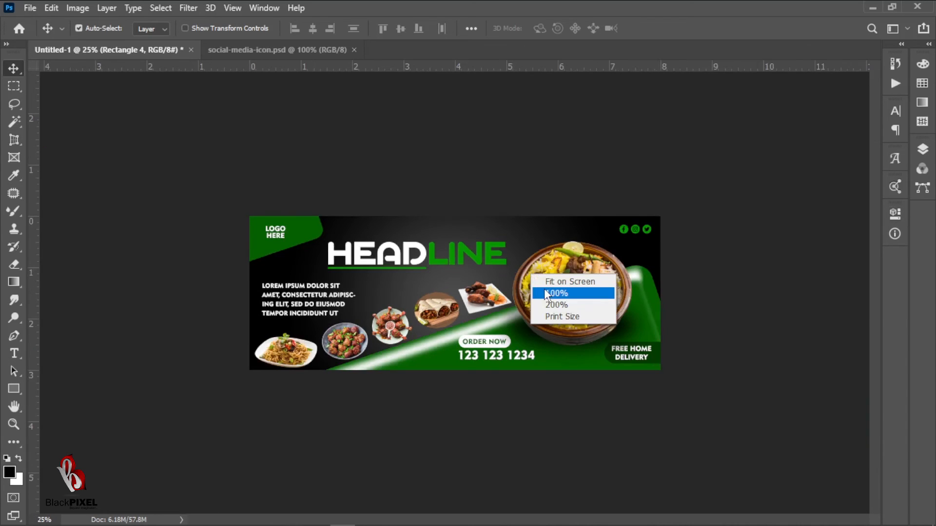
left_click(551, 276)
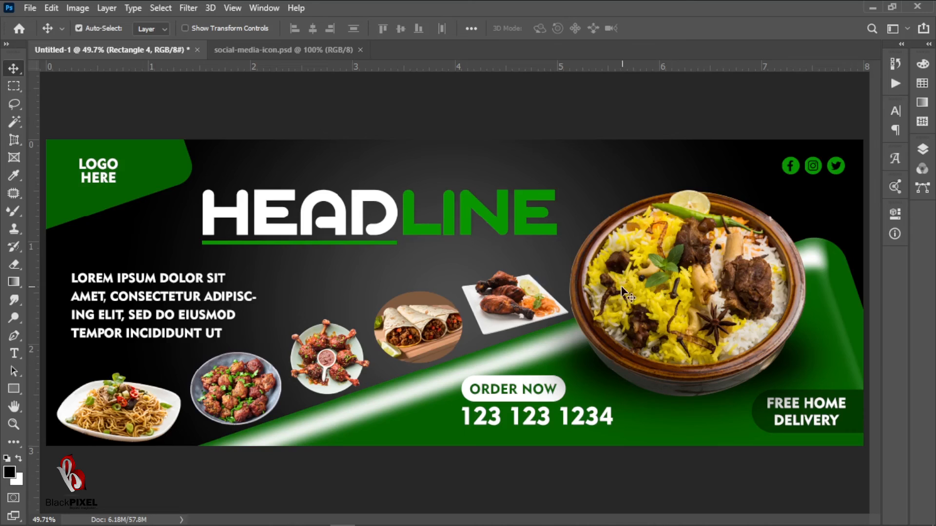
Step: Move the ORDER NOW label and the phone number together slightly right and down within the green shape
left_click(634, 406)
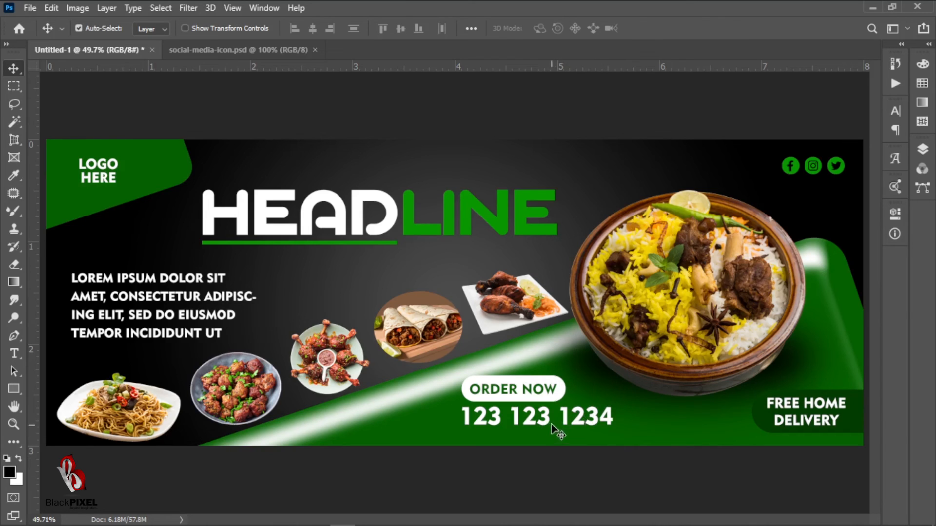
left_click(542, 401)
left_click(561, 405)
left_click_drag(572, 415, 595, 421)
key("shift+Down")
key("shift+Down")
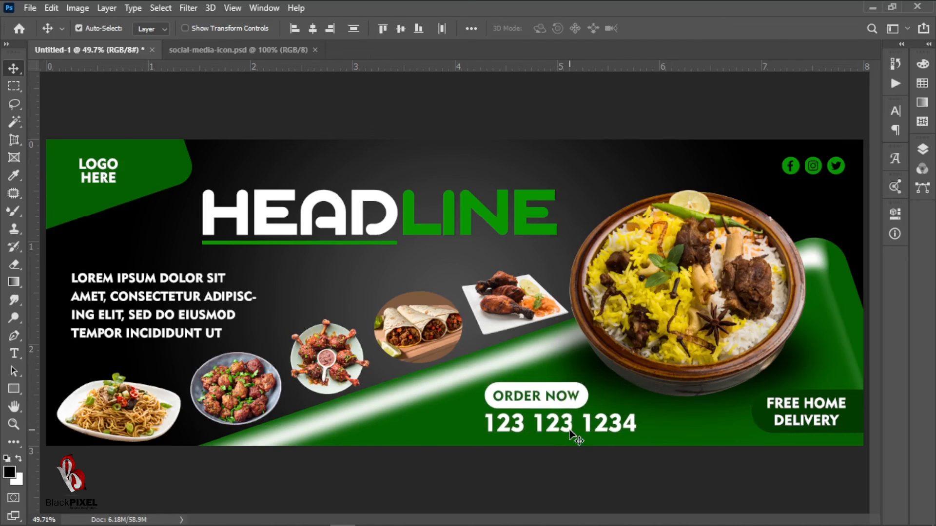
key("shift+Up")
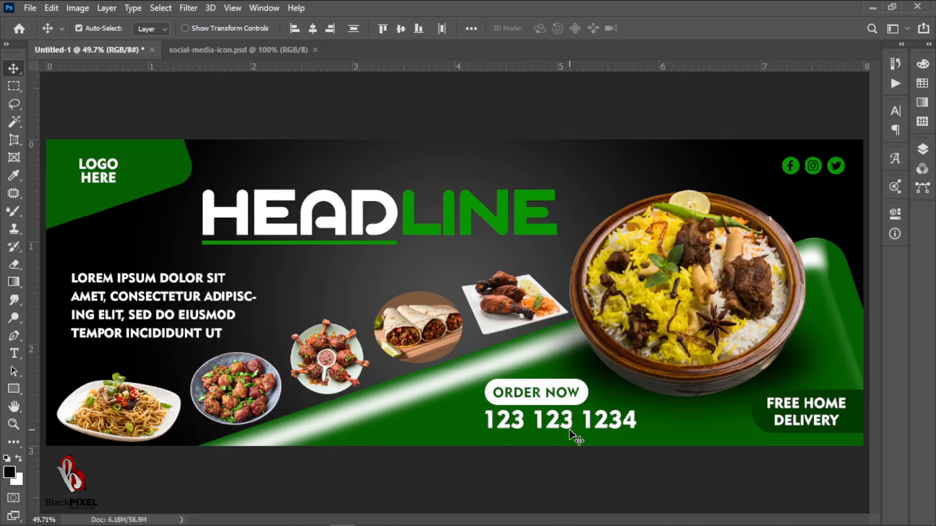
left_click(577, 223)
right_click(499, 242)
left_click(506, 248)
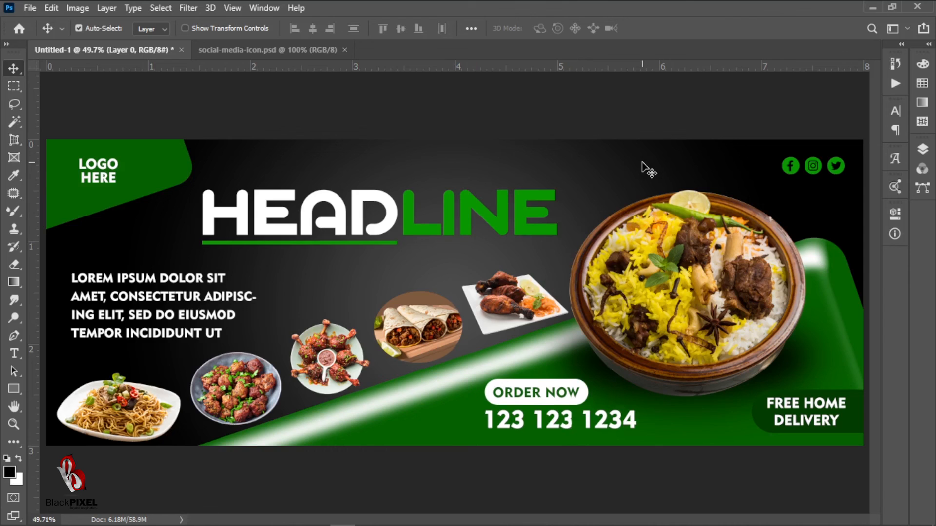
Step: Add a Multiply Drop Shadow to the headline with 10 px distance, 43% opacity, 0% spread and 0 px size
left_click(476, 215)
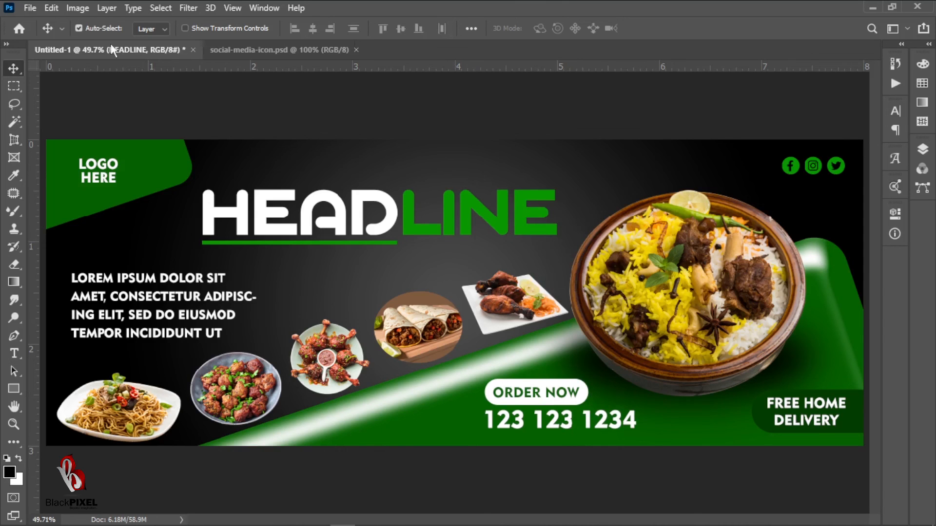
left_click(107, 8)
mouse_move(155, 146)
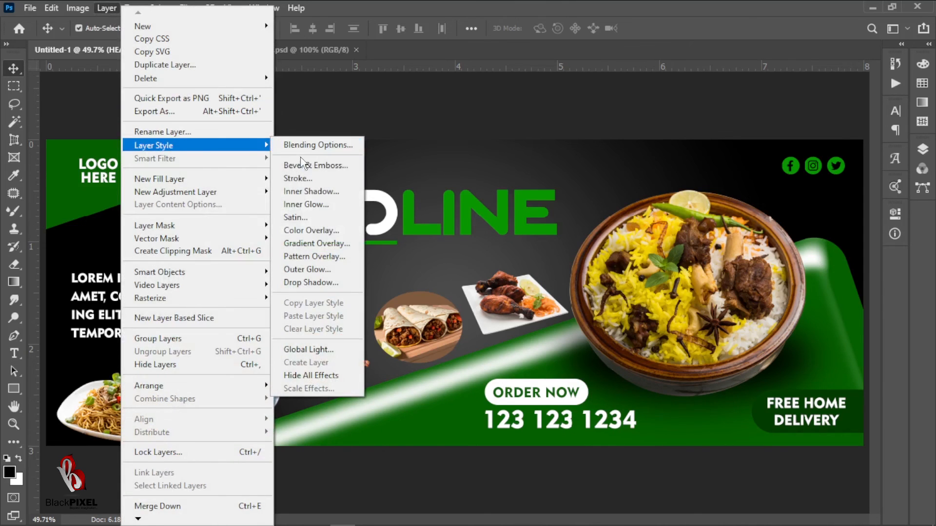
left_click(325, 283)
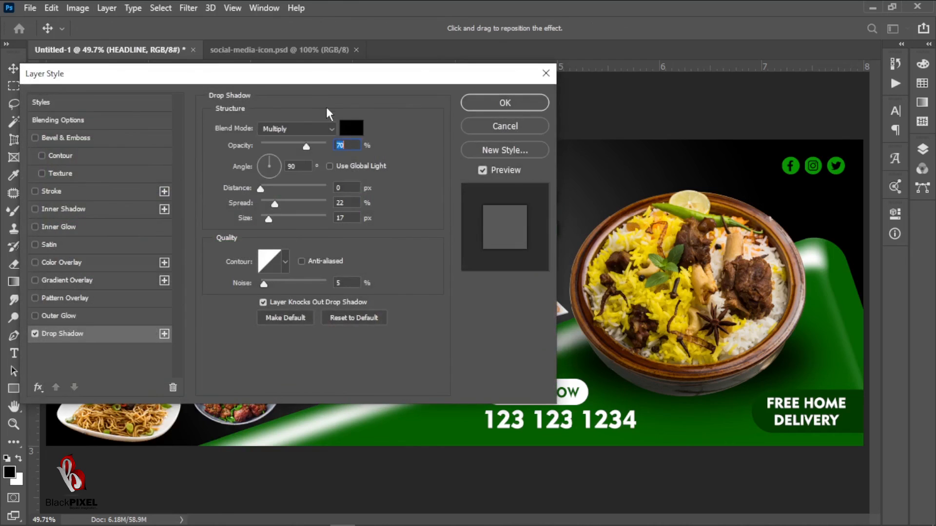
left_click_drag(344, 87, 715, 303)
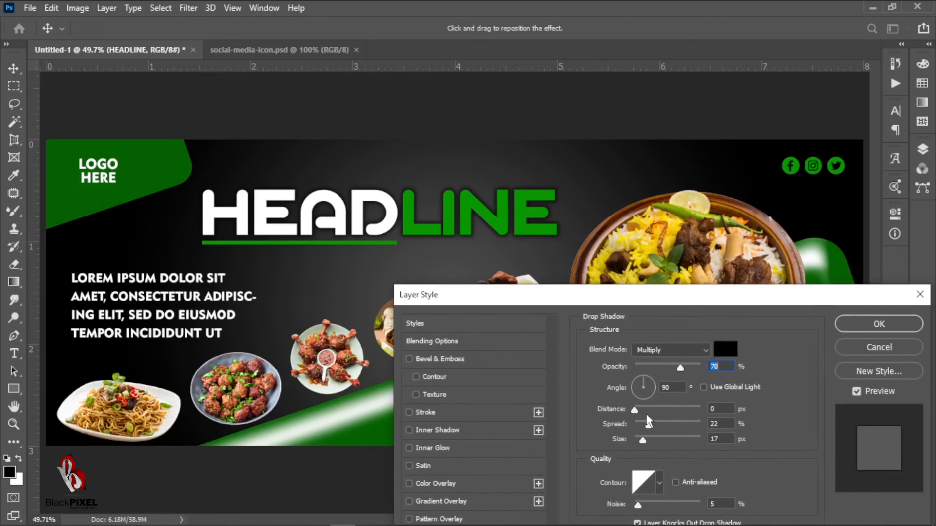
left_click_drag(622, 414, 628, 418)
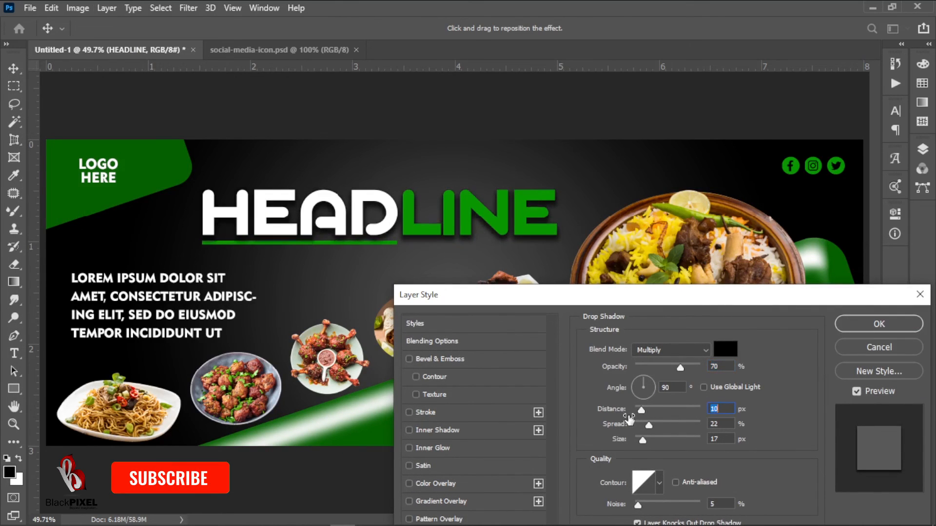
left_click_drag(626, 370, 604, 378)
left_click_drag(625, 427, 562, 438)
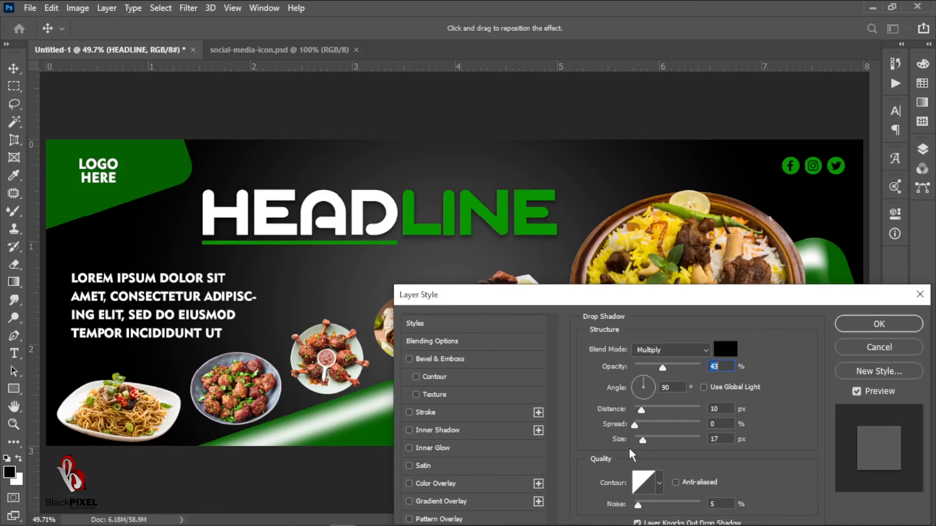
left_click_drag(620, 440, 621, 414)
Step: Set the headline's drop shadow to 92% opacity, 119° angle and 18 px distance
left_click_drag(541, 236, 550, 238)
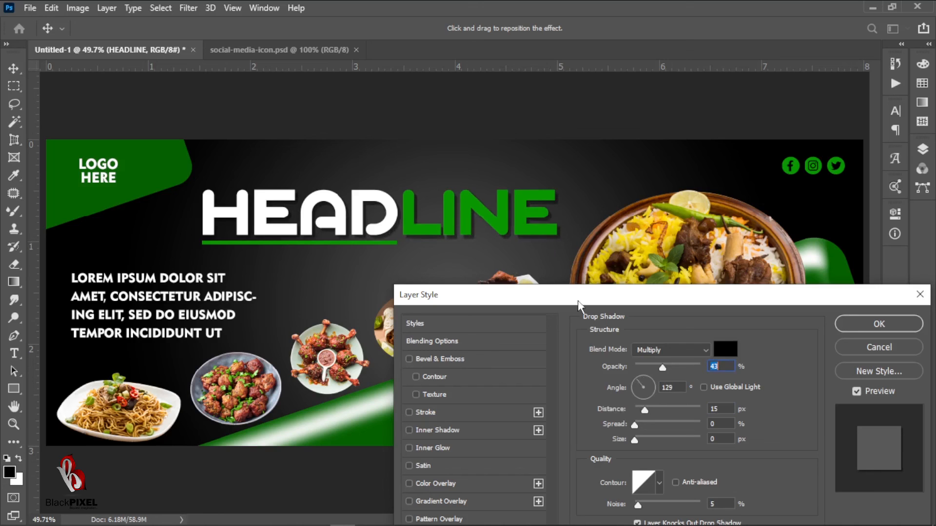
left_click_drag(610, 361, 644, 363)
left_click_drag(530, 284, 550, 250)
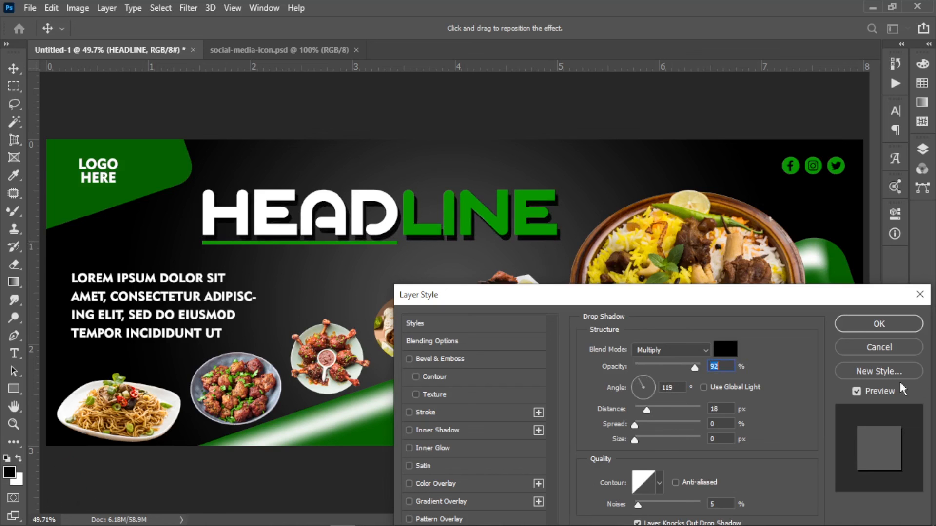
left_click(892, 326)
right_click(460, 309)
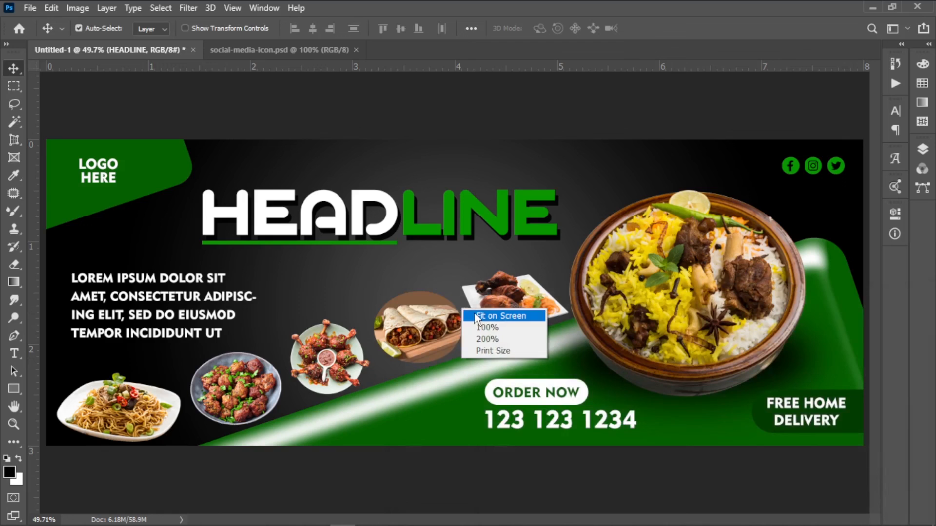
left_click(476, 315)
Step: Select the meatball dish on the banner
left_click(254, 402)
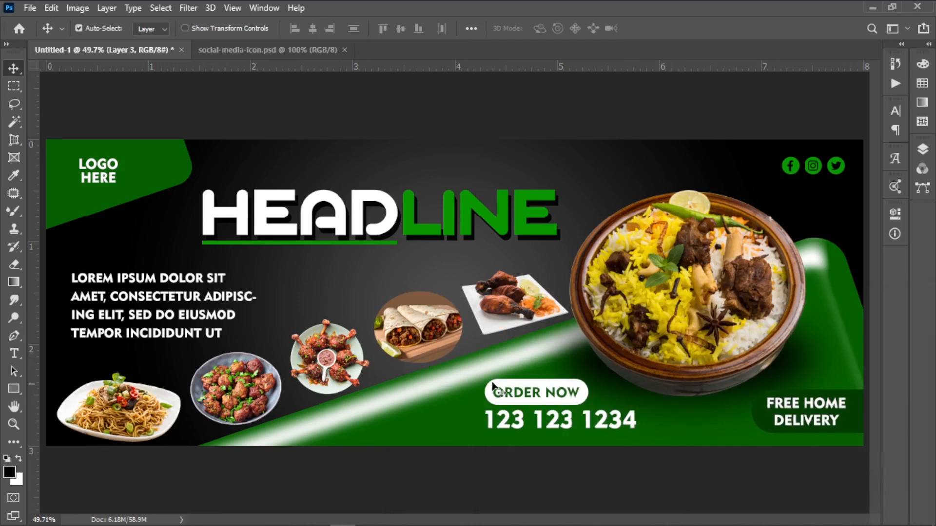